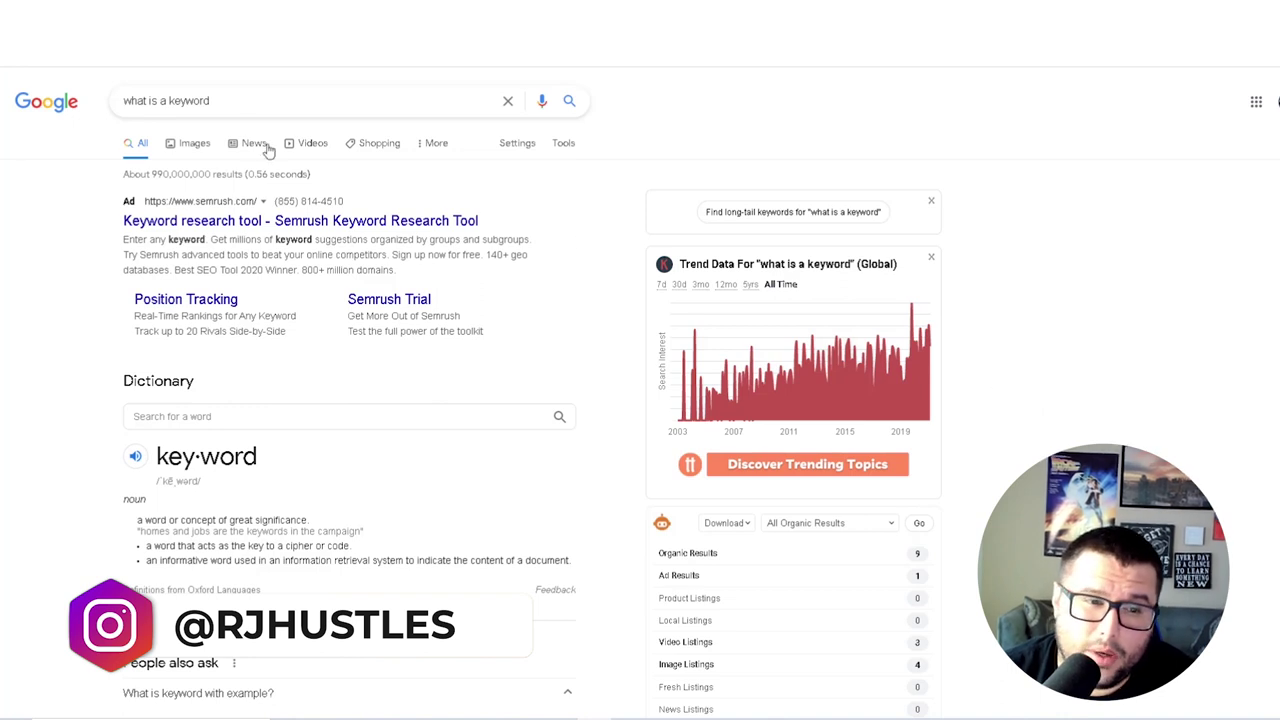
- Examine the Google results and dictionary definition for "what is a keyword"
click(228, 97)
drag(228, 97, 120, 100)
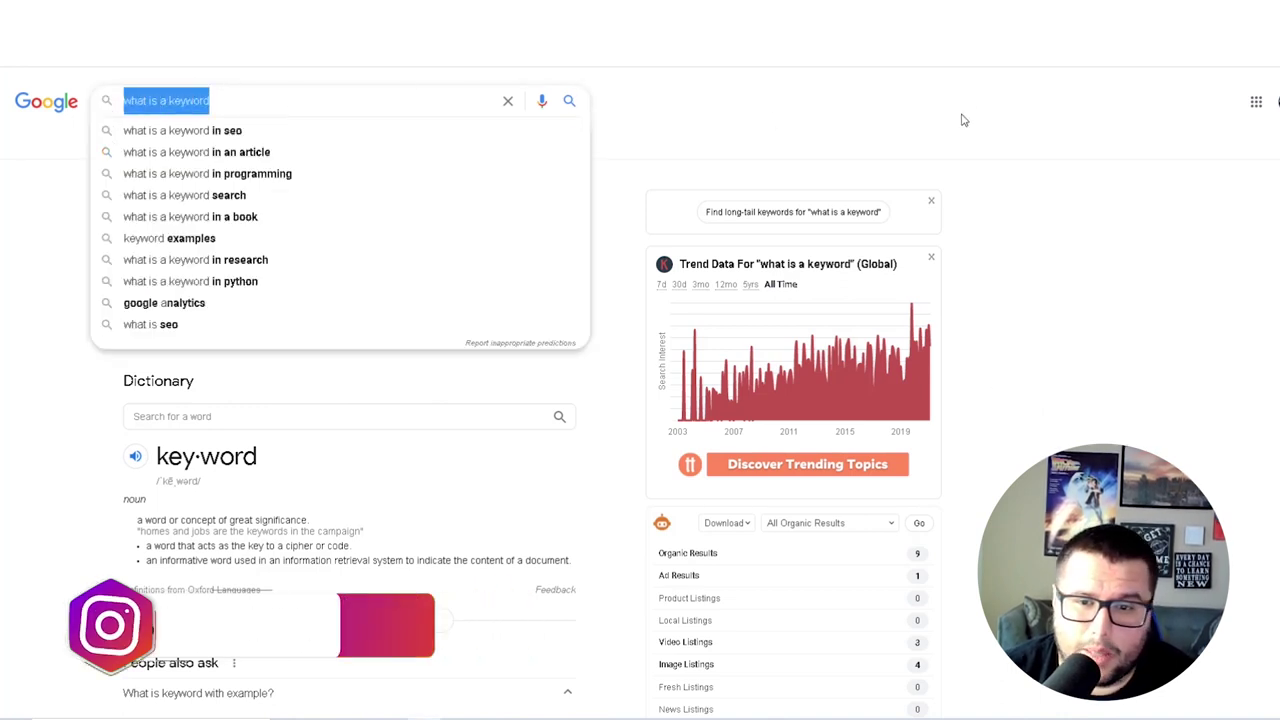
click(917, 126)
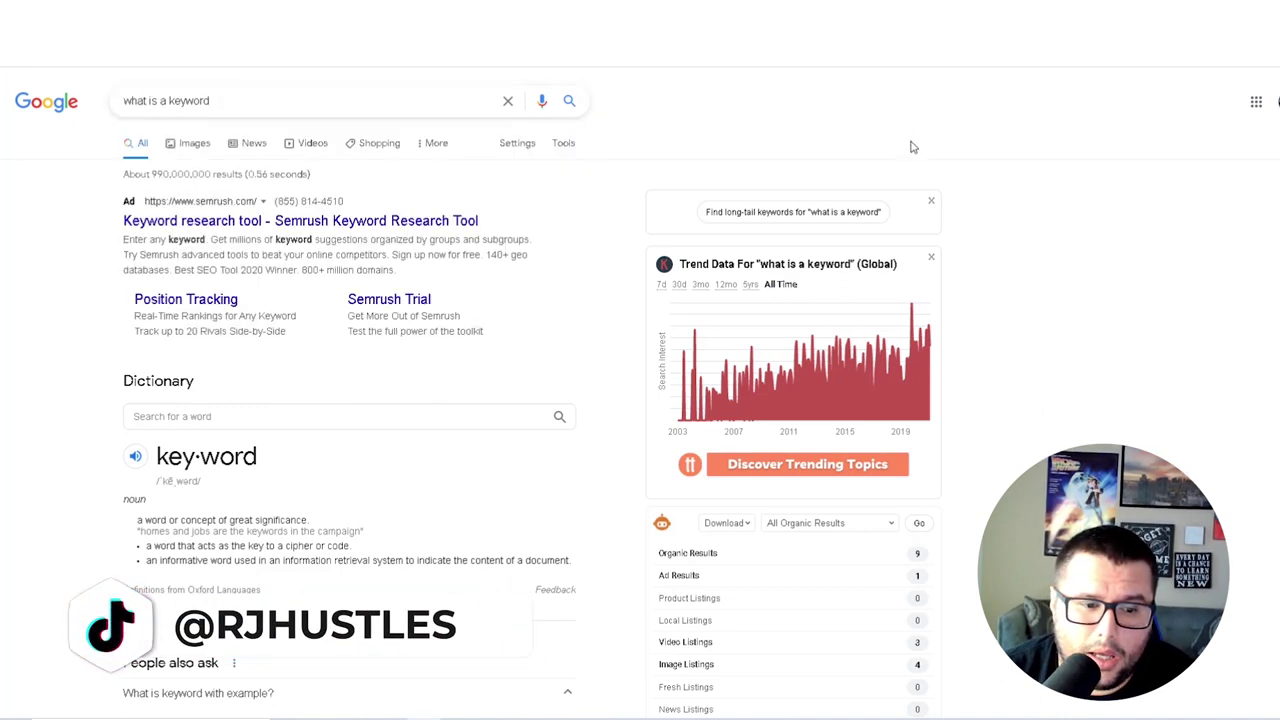
scroll(899, 237, down, 1)
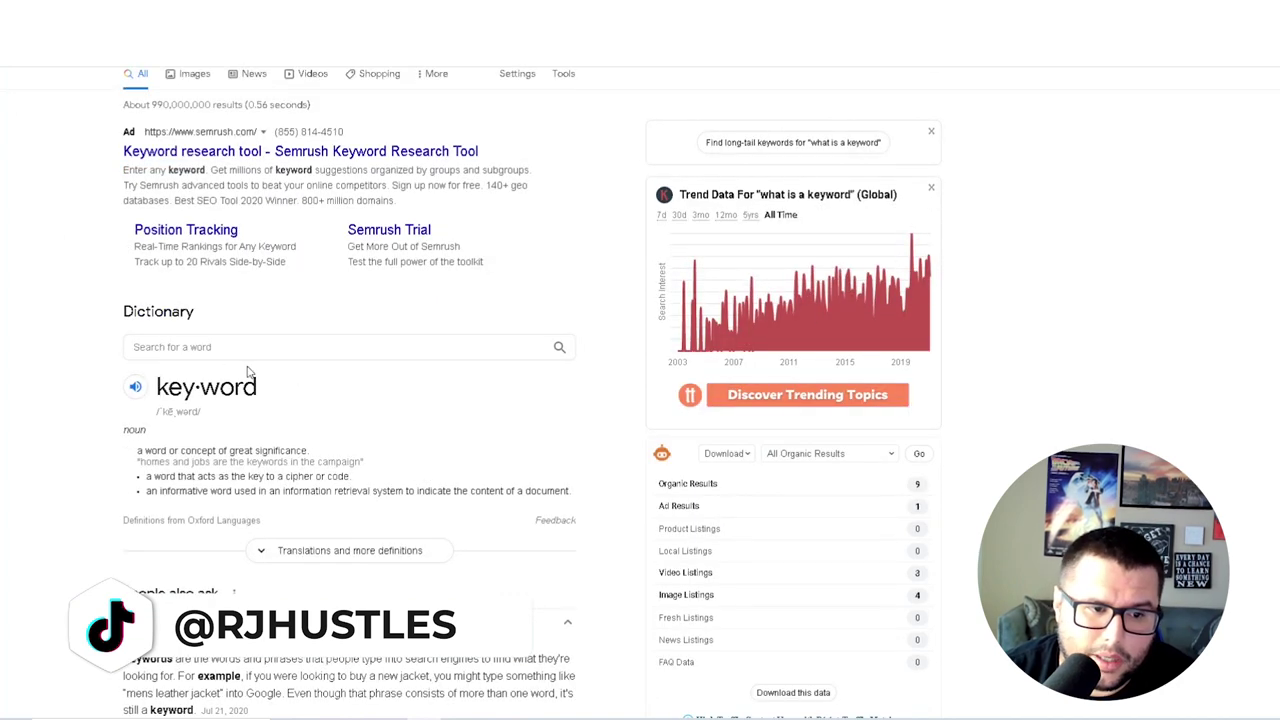
scroll(224, 320, down, 2)
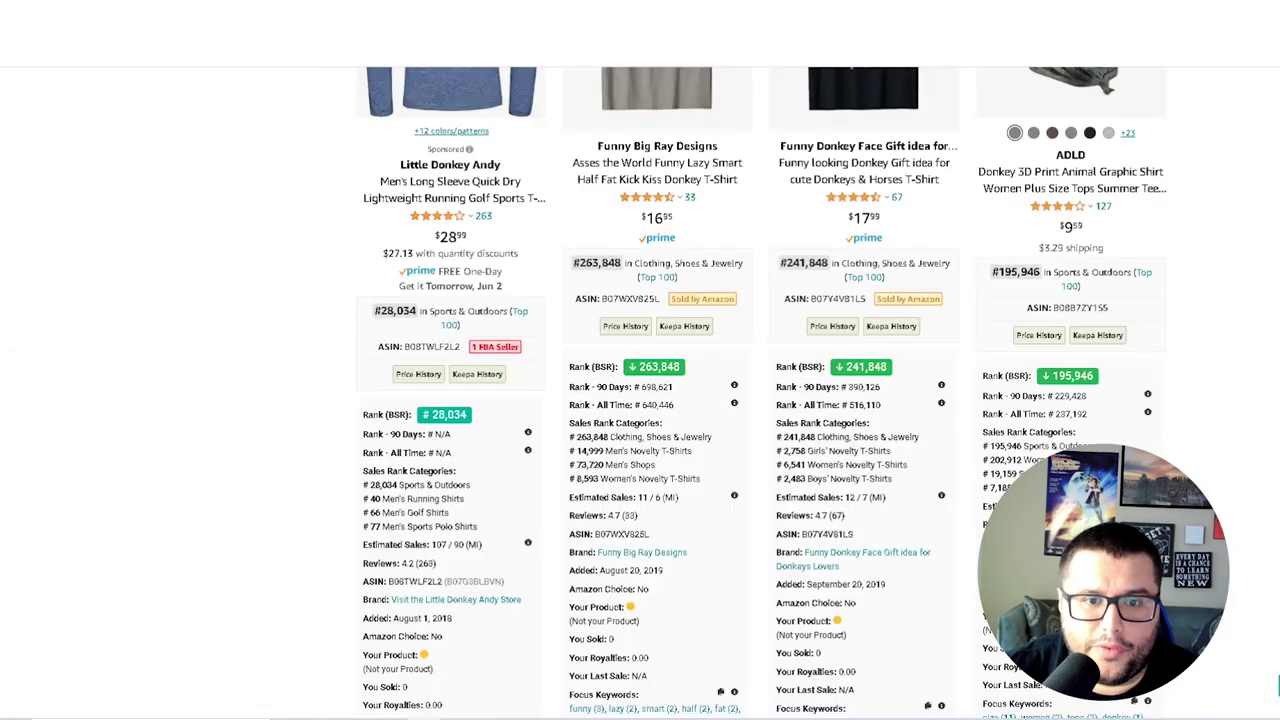
- Switch to Amazon and check how many results the "donkey shirt" search returns
scroll(910, 505, up, 2)
scroll(910, 505, up, 10)
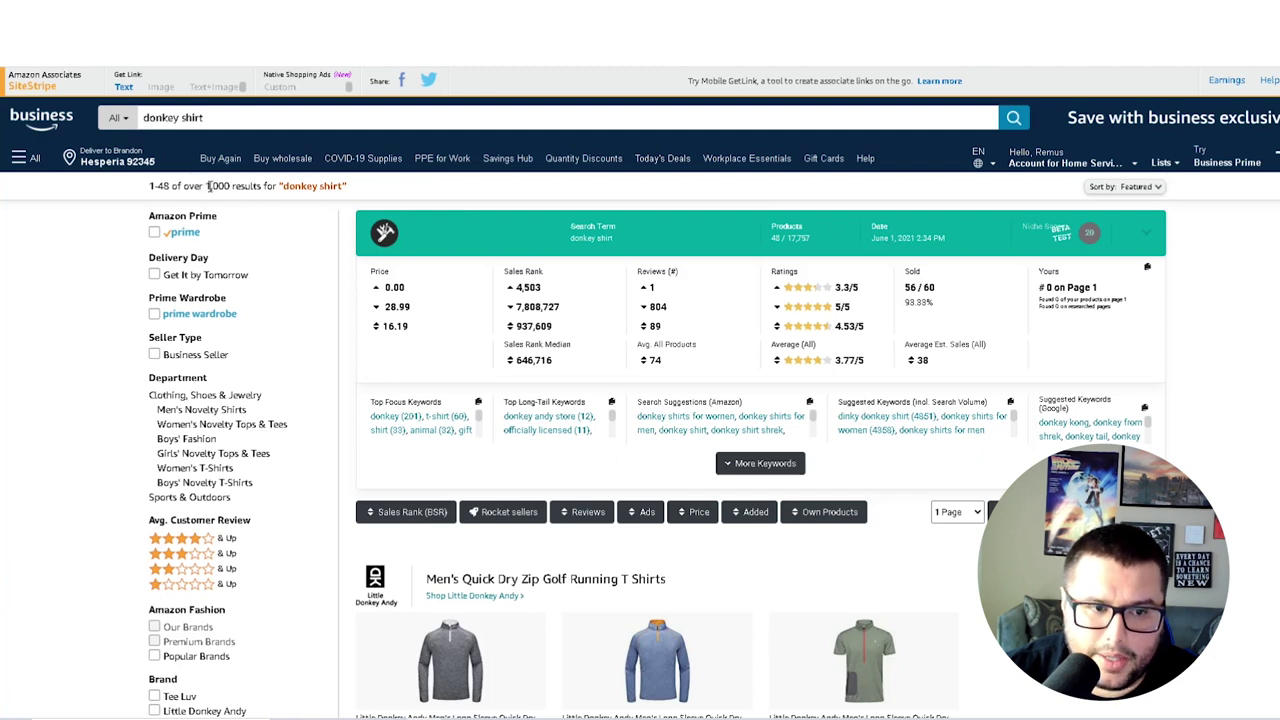
drag(207, 185, 263, 186)
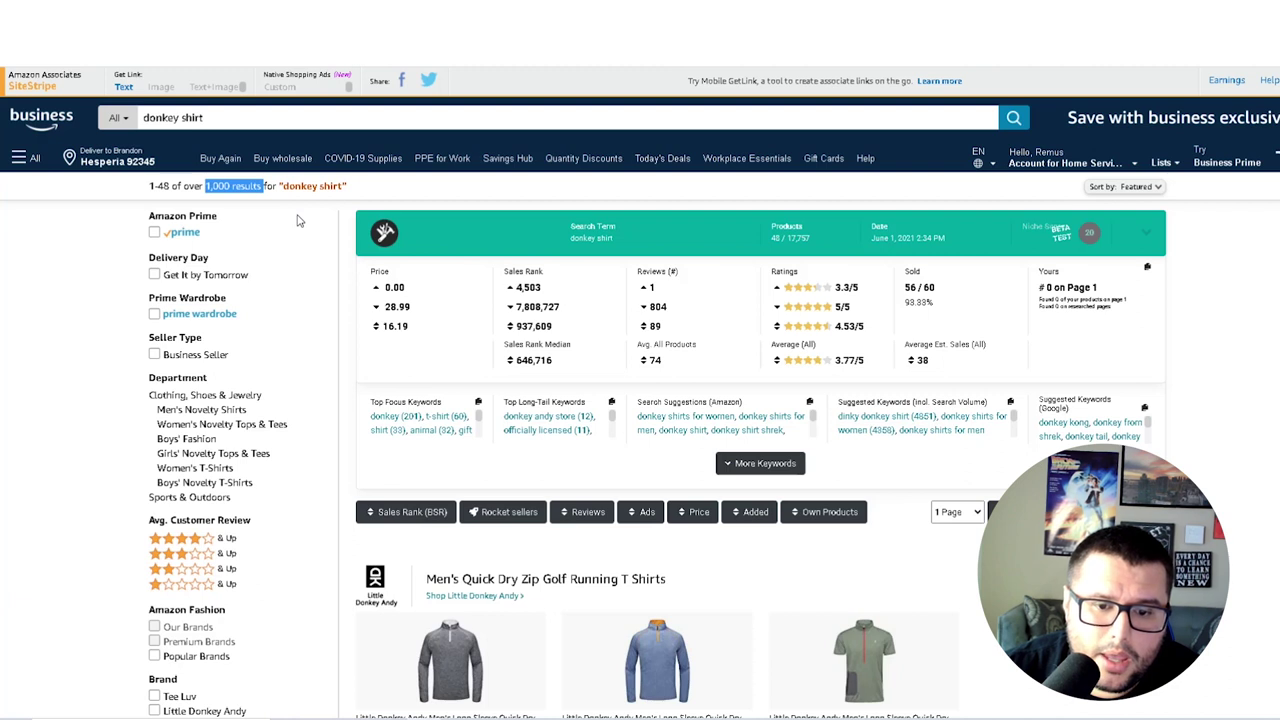
triple_click(214, 188)
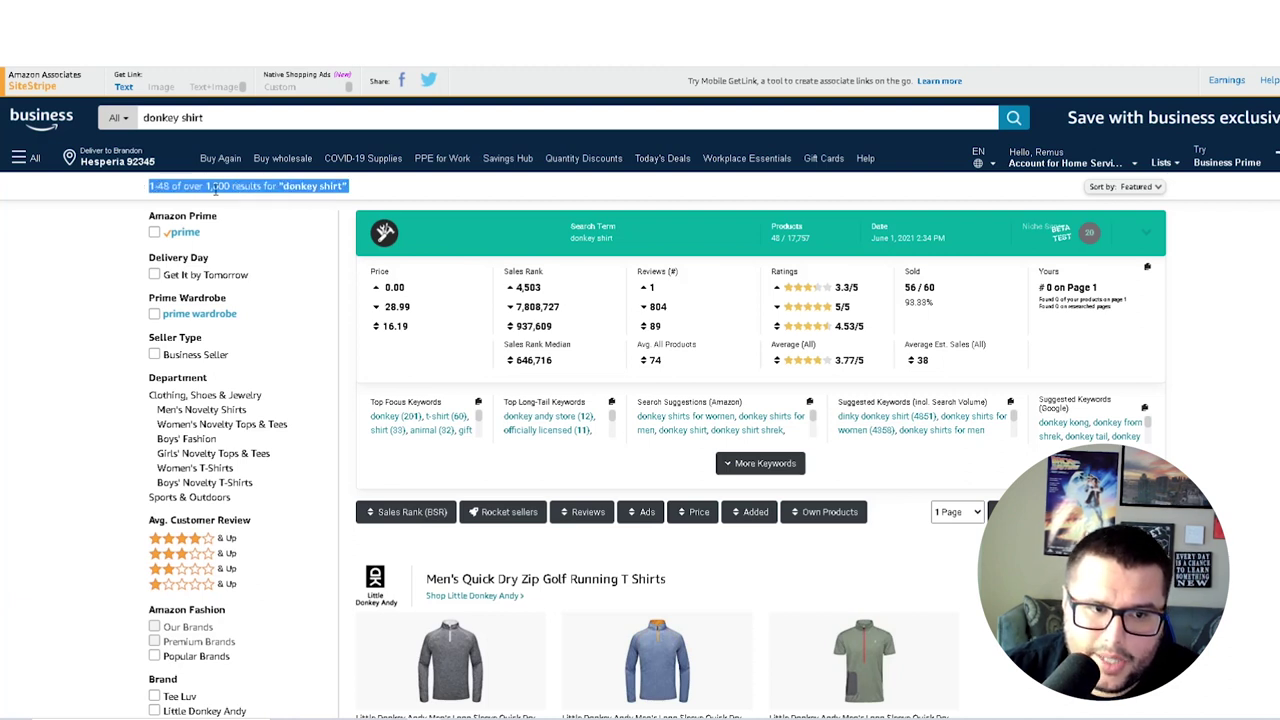
click(214, 188)
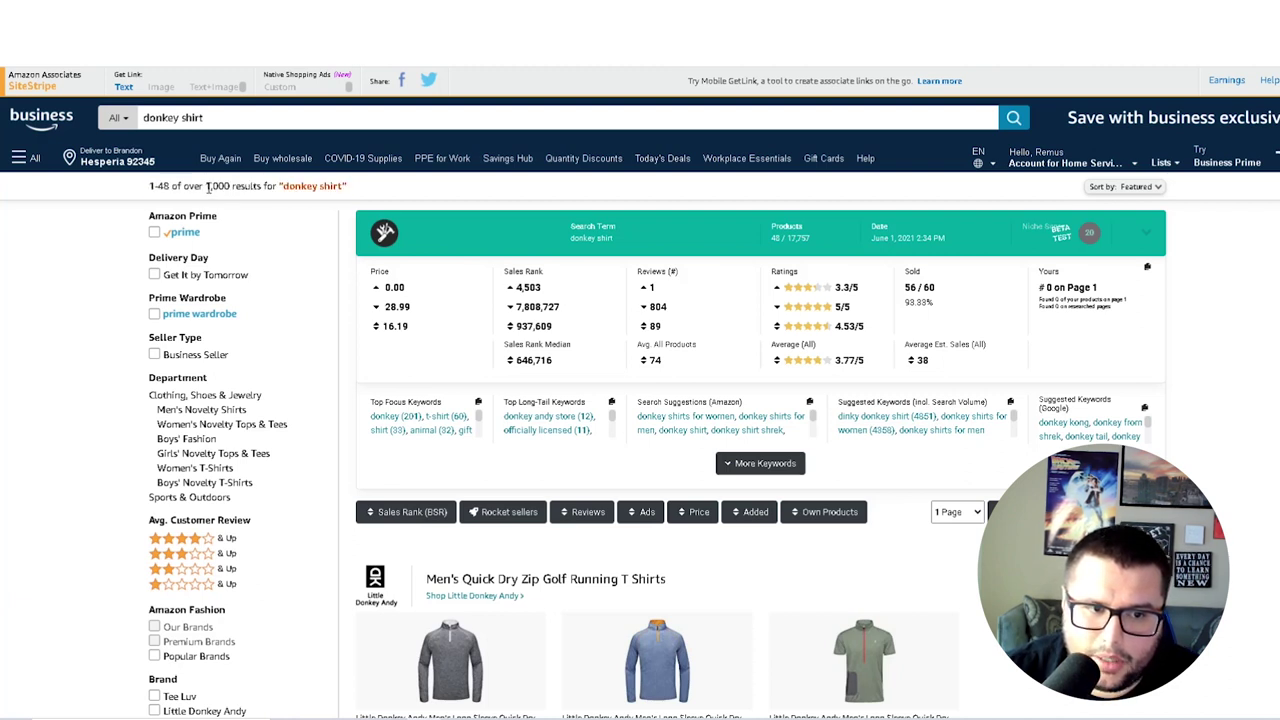
drag(207, 187, 261, 187)
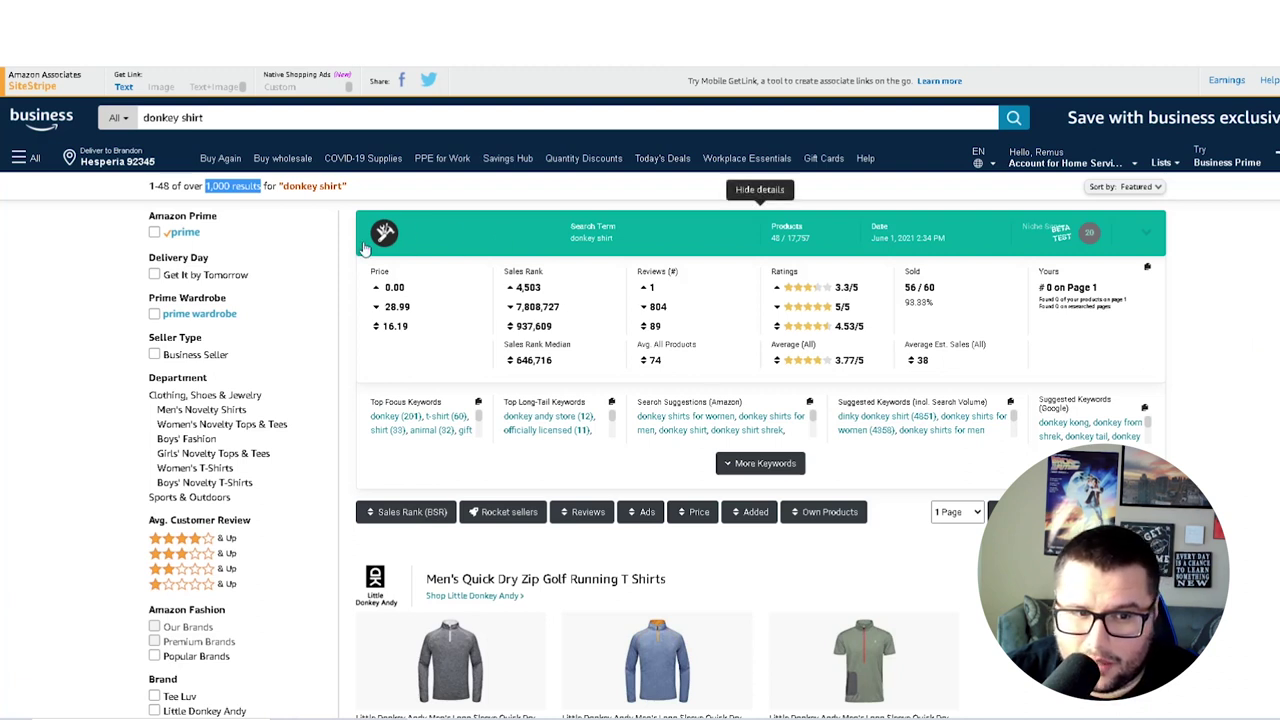
click(207, 187)
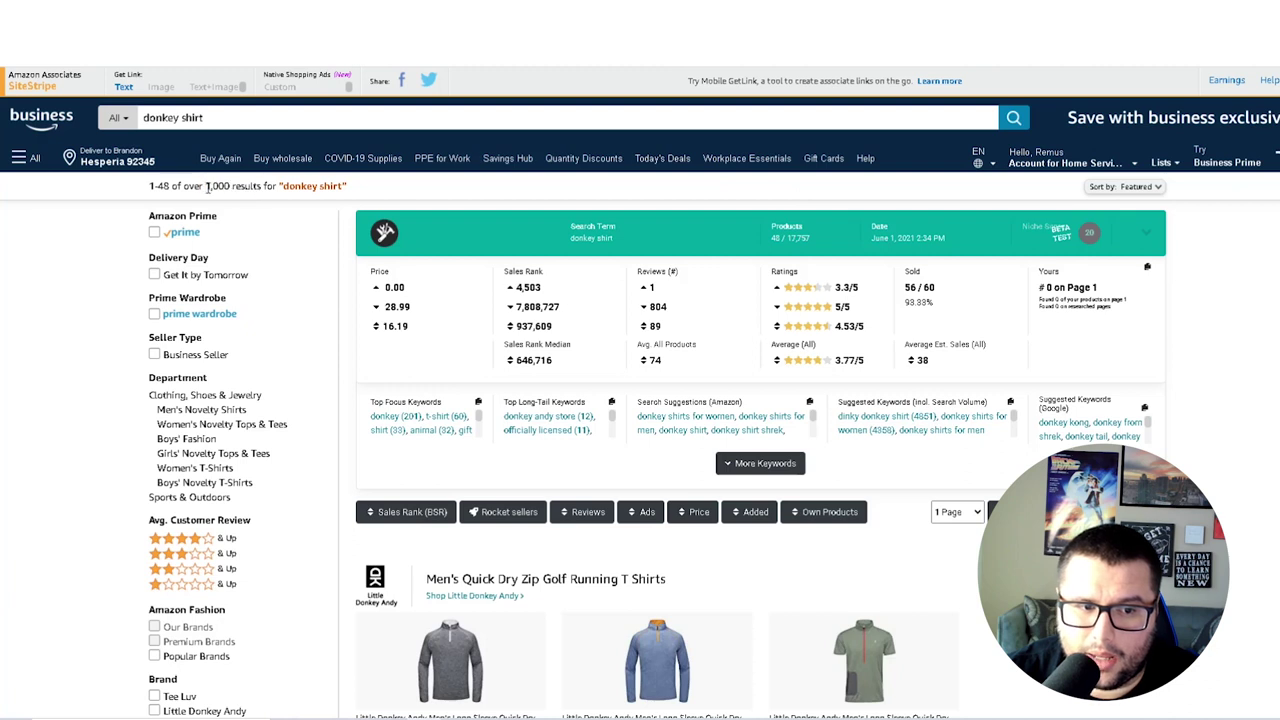
drag(207, 187, 261, 197)
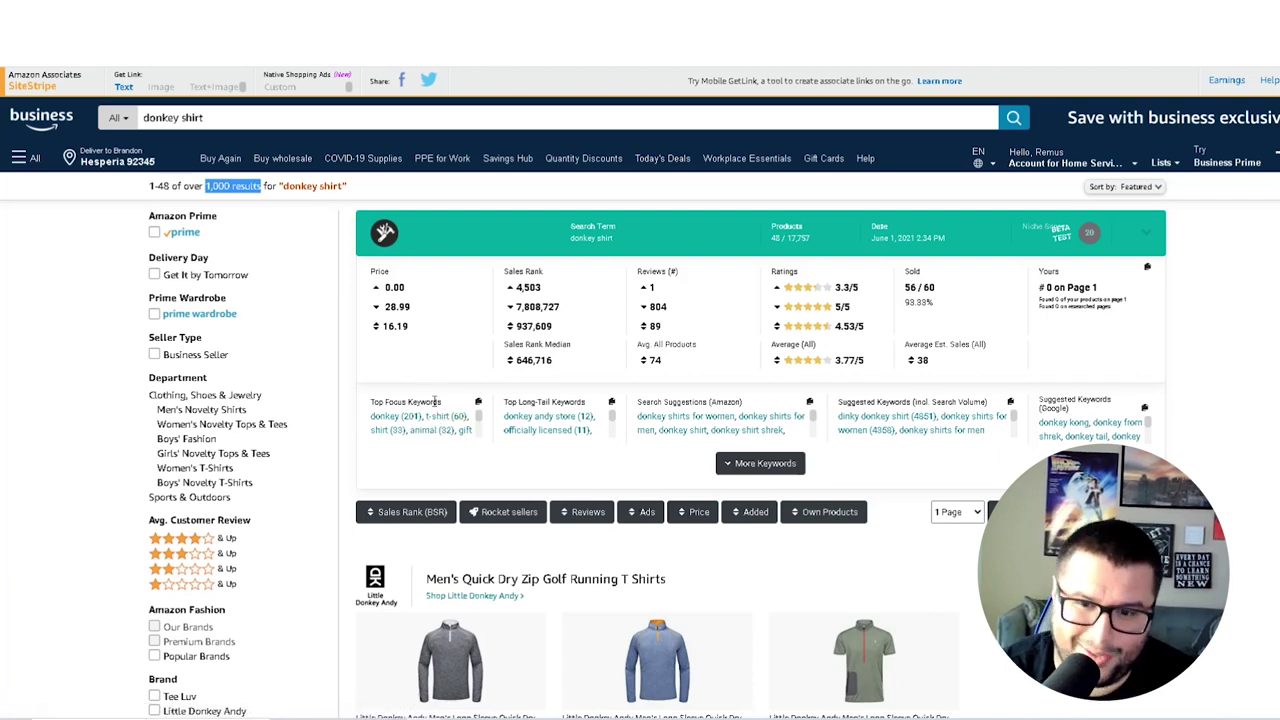
- Look through the keyword statistics and product listings for "donkey shirt"
scroll(437, 401, down, 1)
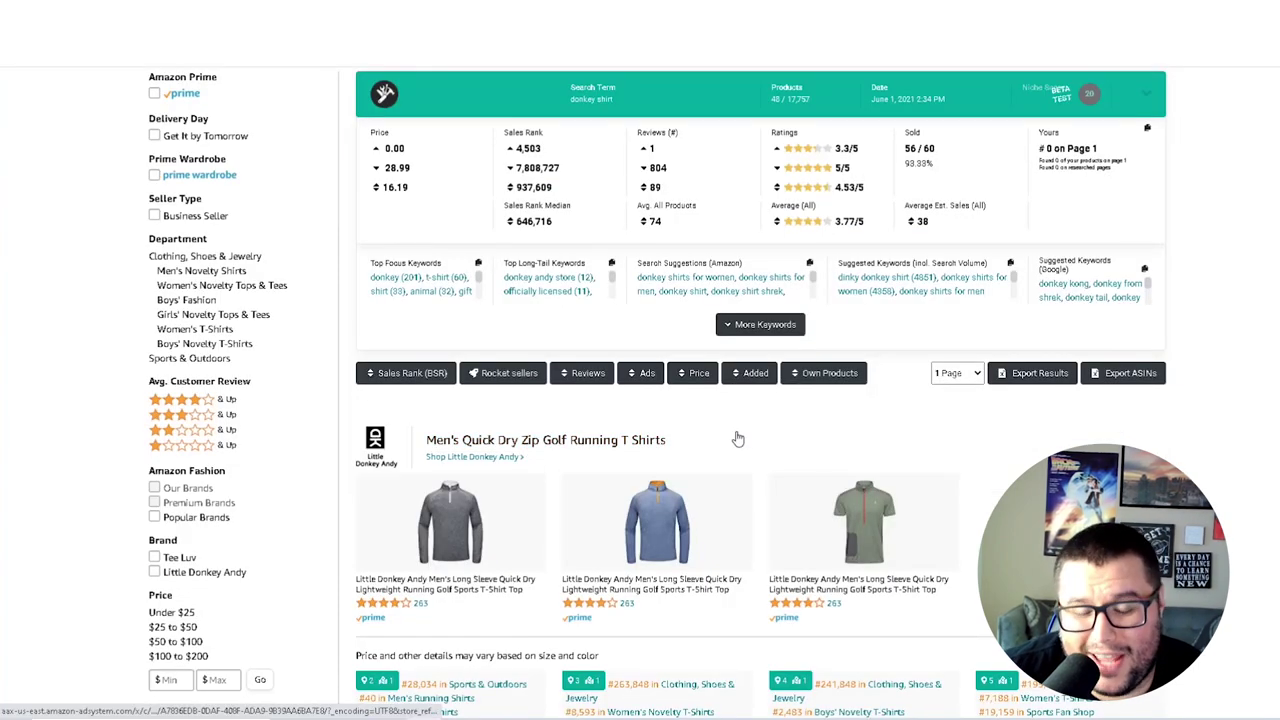
scroll(737, 434, down, 2)
scroll(737, 434, down, 1)
scroll(757, 449, down, 2)
scroll(757, 449, up, 2)
scroll(401, 145, up, 5)
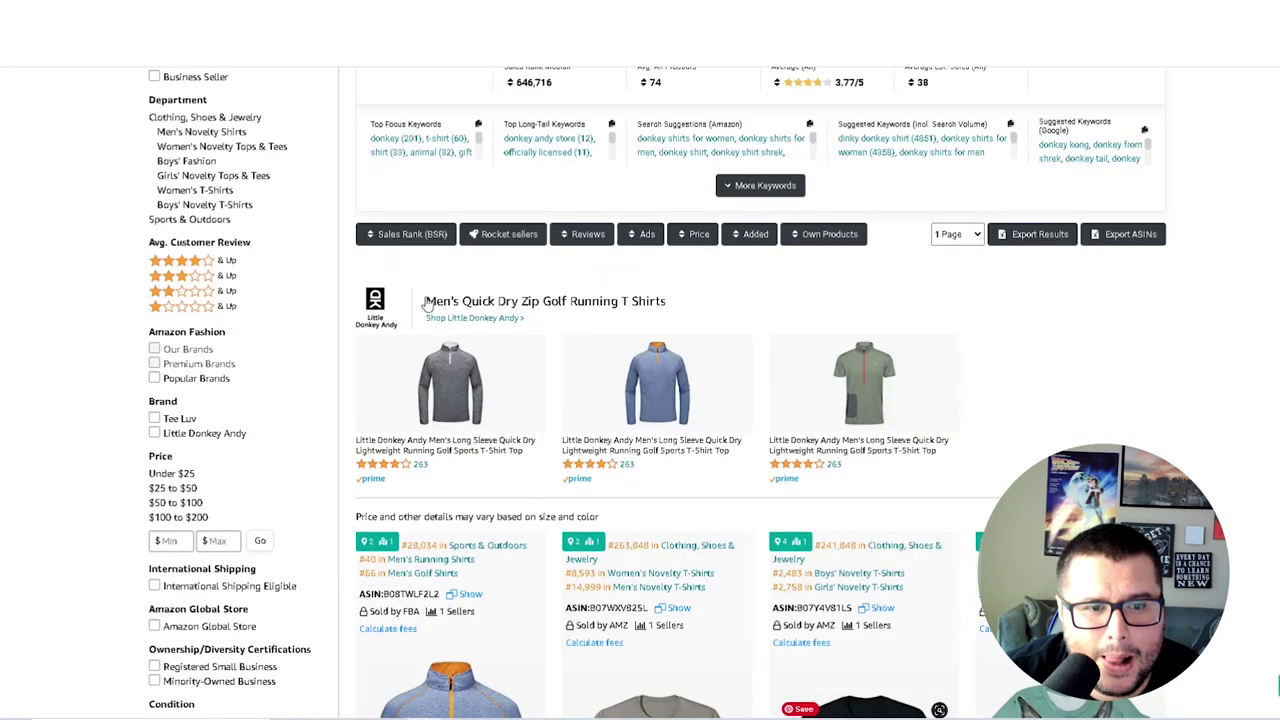
- Open the suggested search "i dont give a rats donkey shirt" and compare its result count with that of "donkey shirt"
click(227, 120)
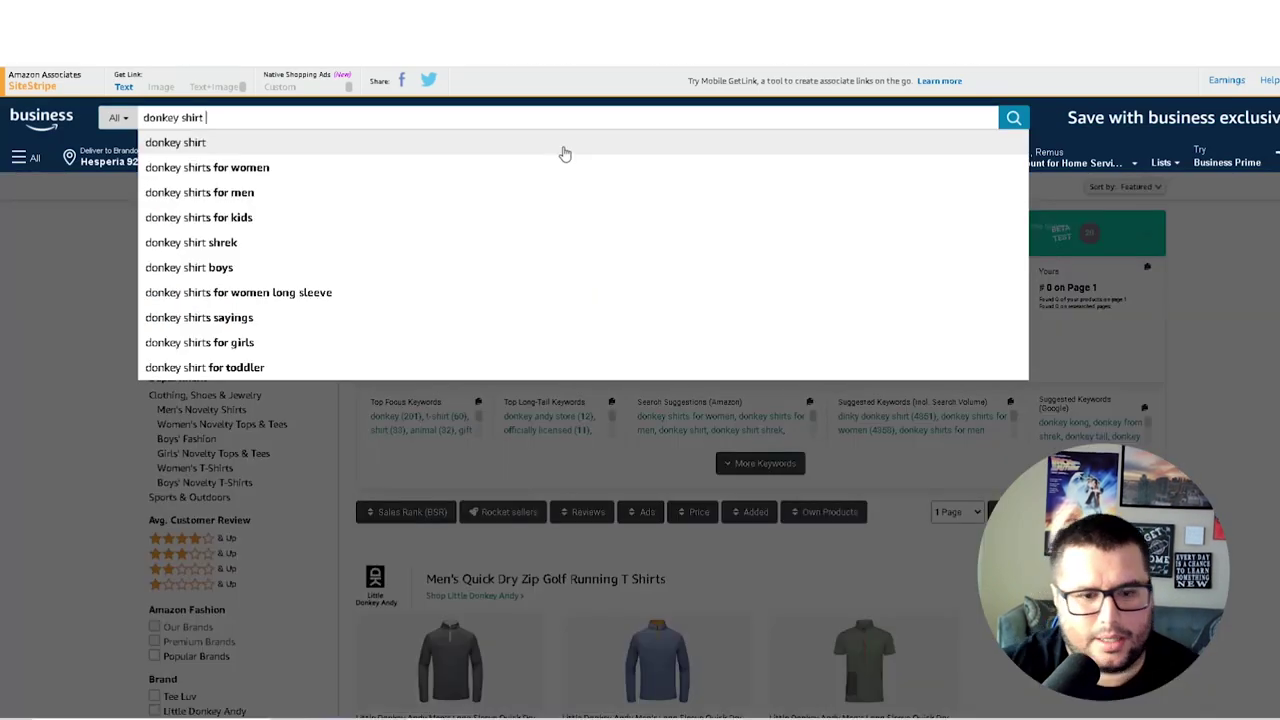
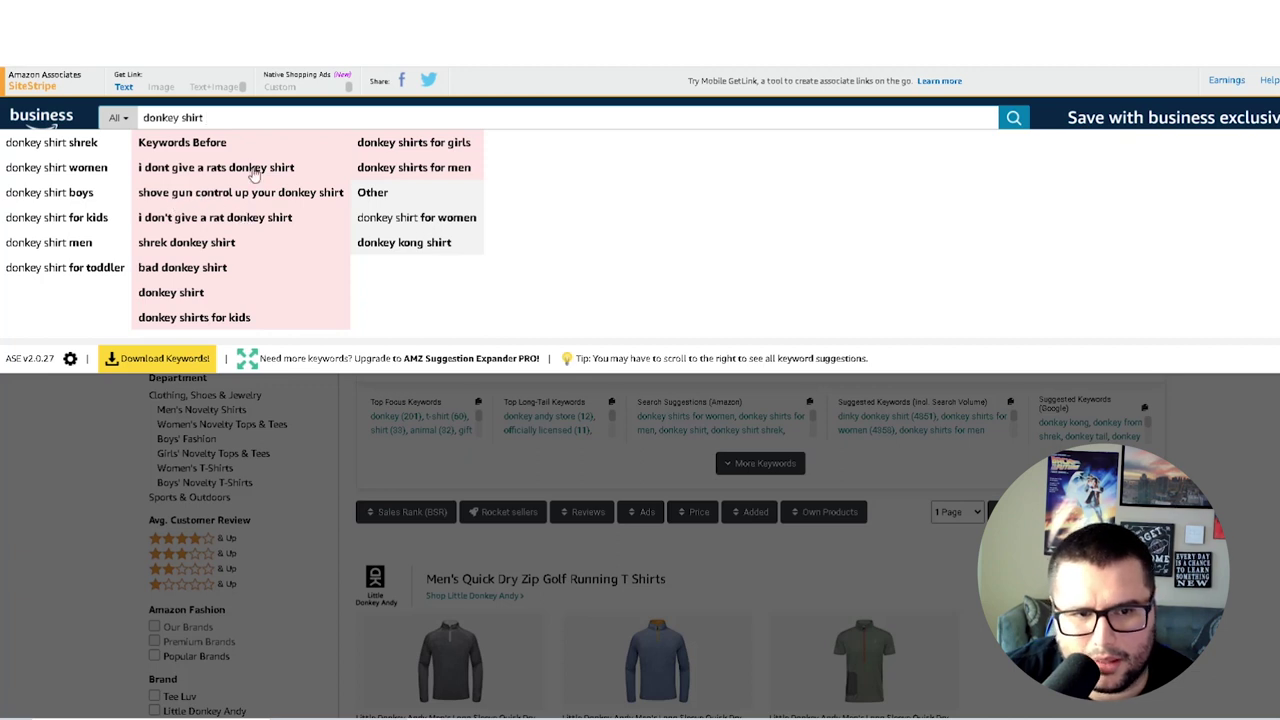
click(340, 176)
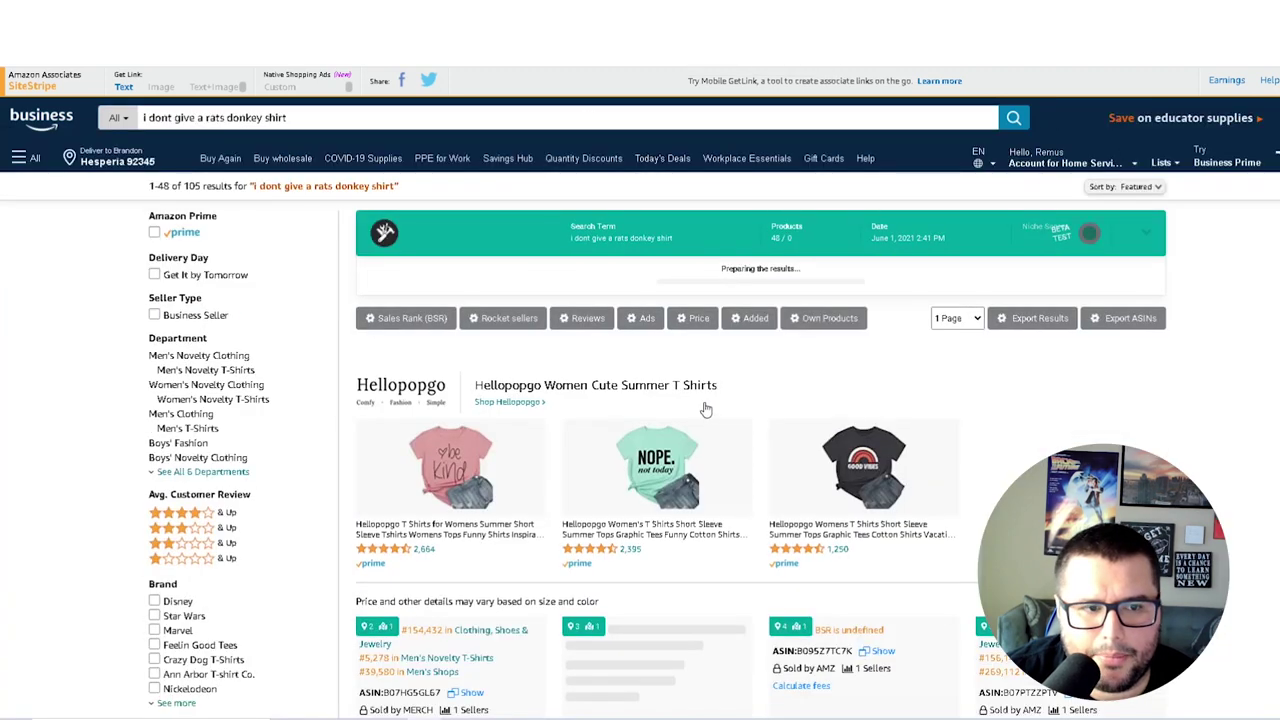
drag(183, 186, 238, 186)
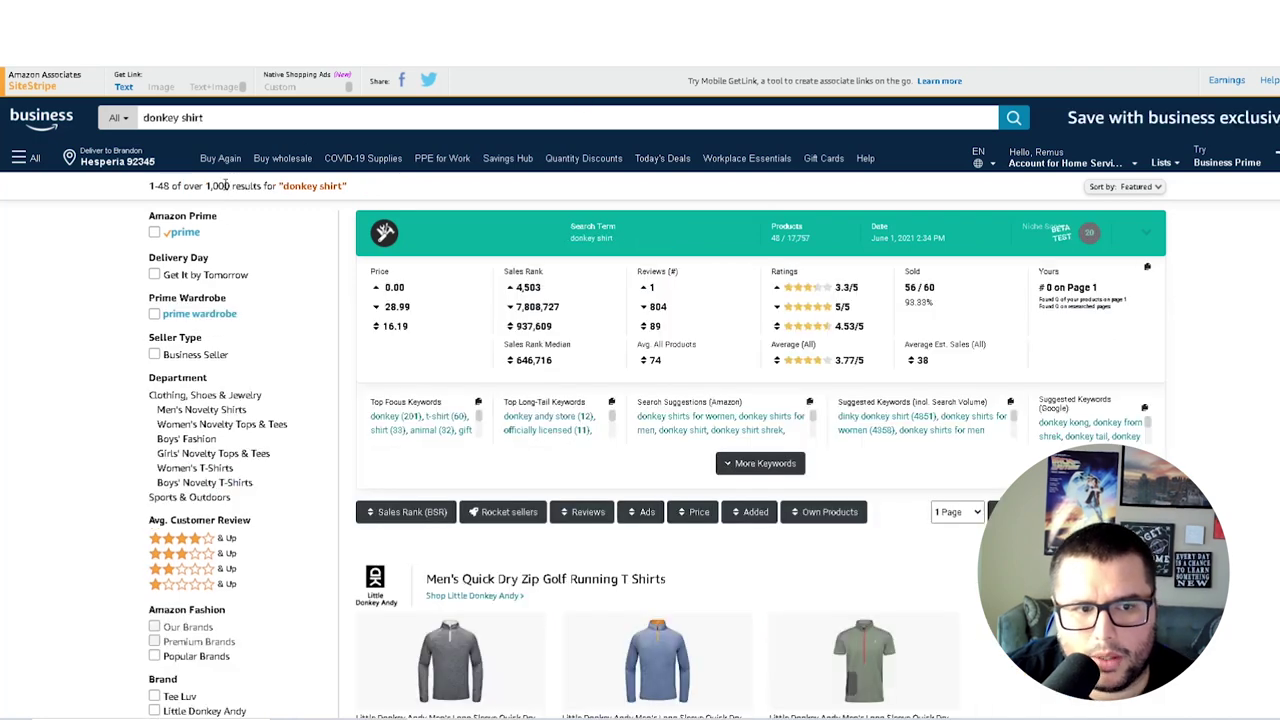
triple_click(228, 186)
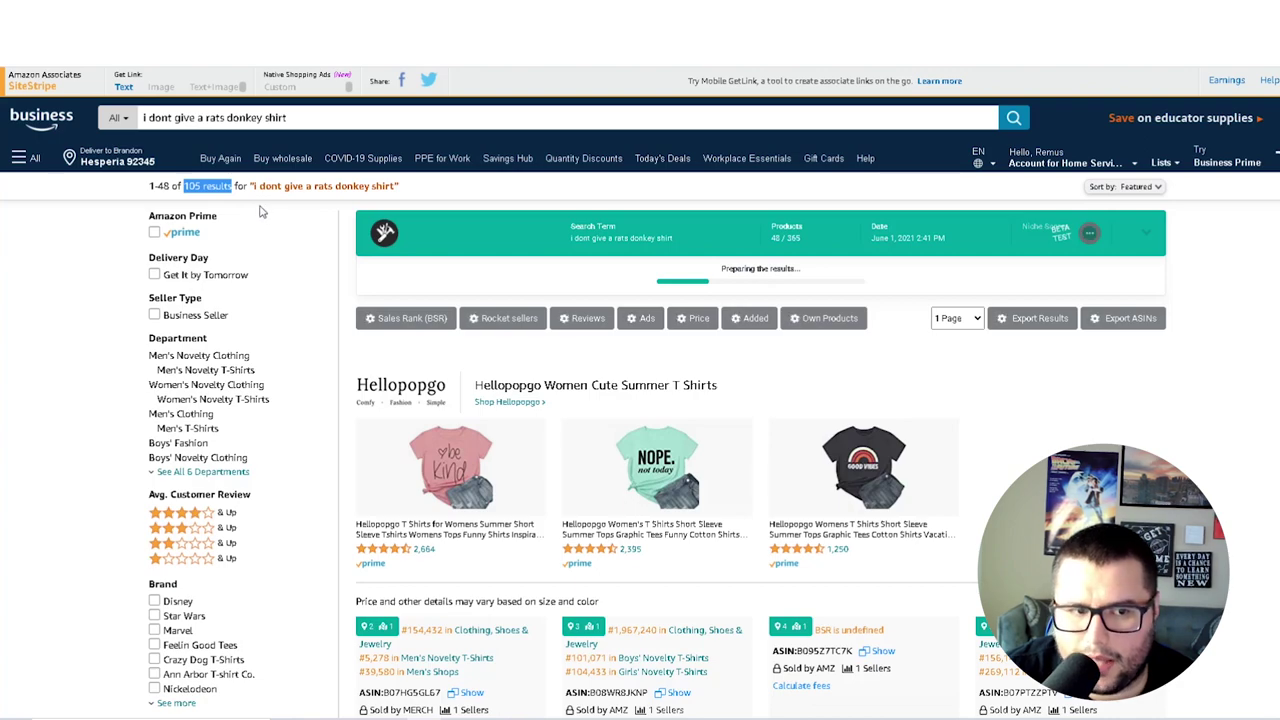
- Review the designs, sales ranks and keyword details of the listings for "i dont give a rats donkey shirt"
scroll(240, 208, down, 3)
scroll(240, 210, up, 3)
scroll(236, 243, down, 2)
scroll(236, 243, down, 2)
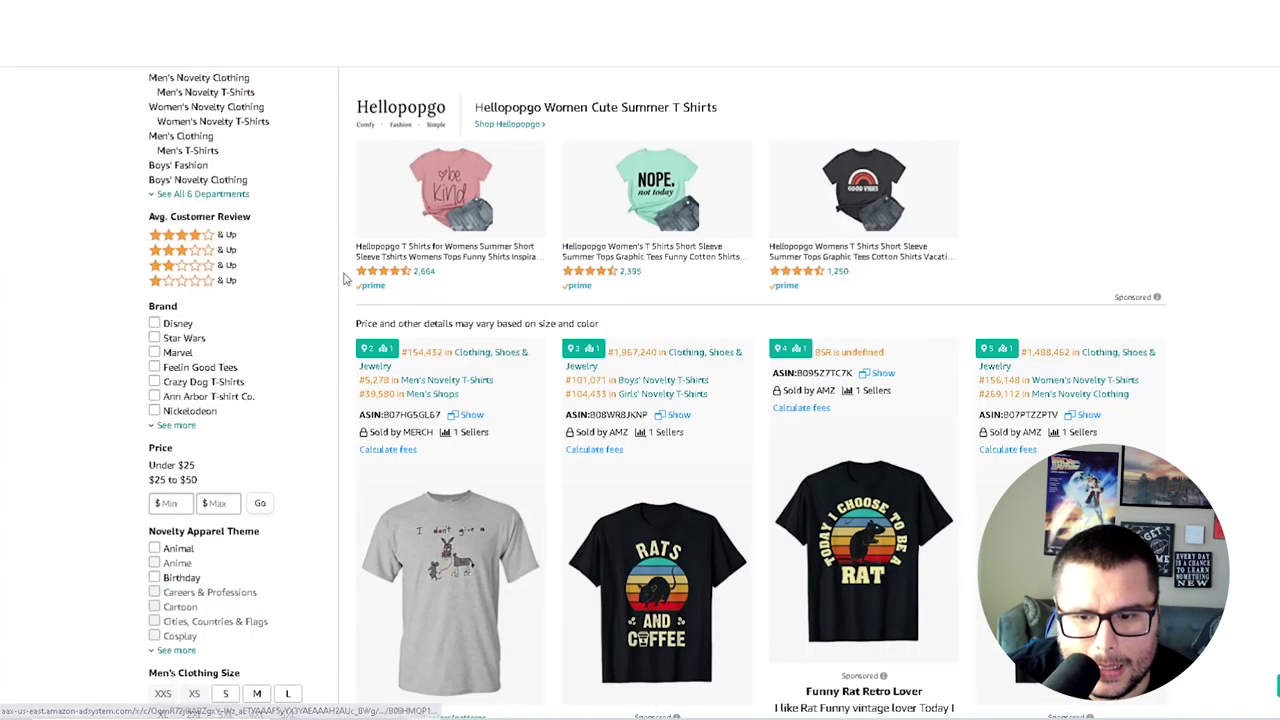
scroll(349, 279, down, 5)
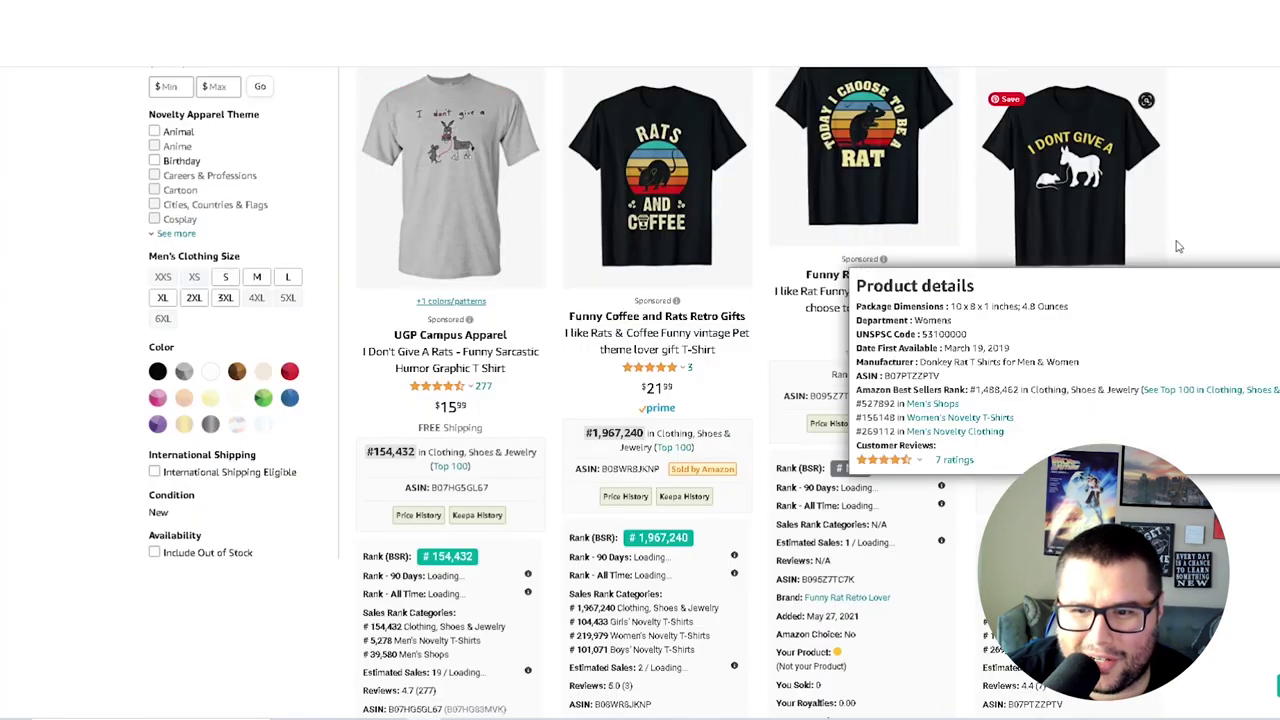
scroll(1261, 182, down, 5)
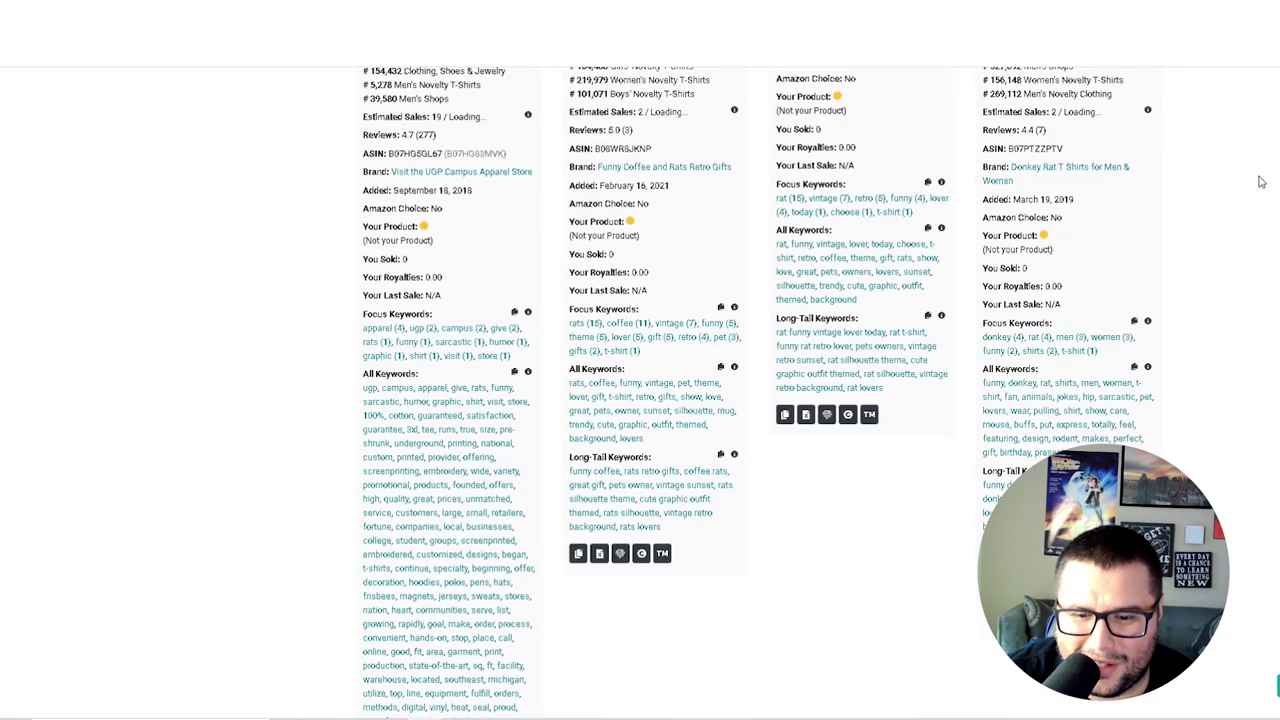
scroll(1245, 207, up, 10)
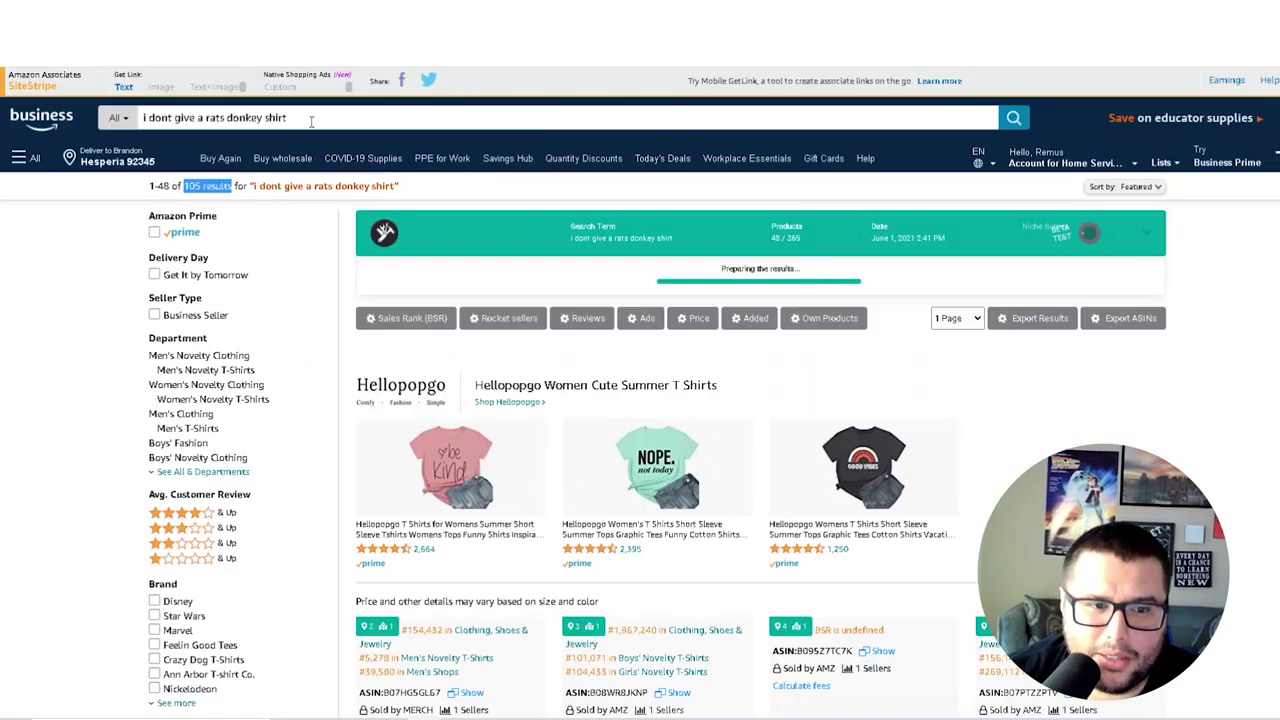
- Review the expanded keyword suggestions for "donkey shirt" and return to the "i dont give a rats donkey shirt" results
click(311, 121)
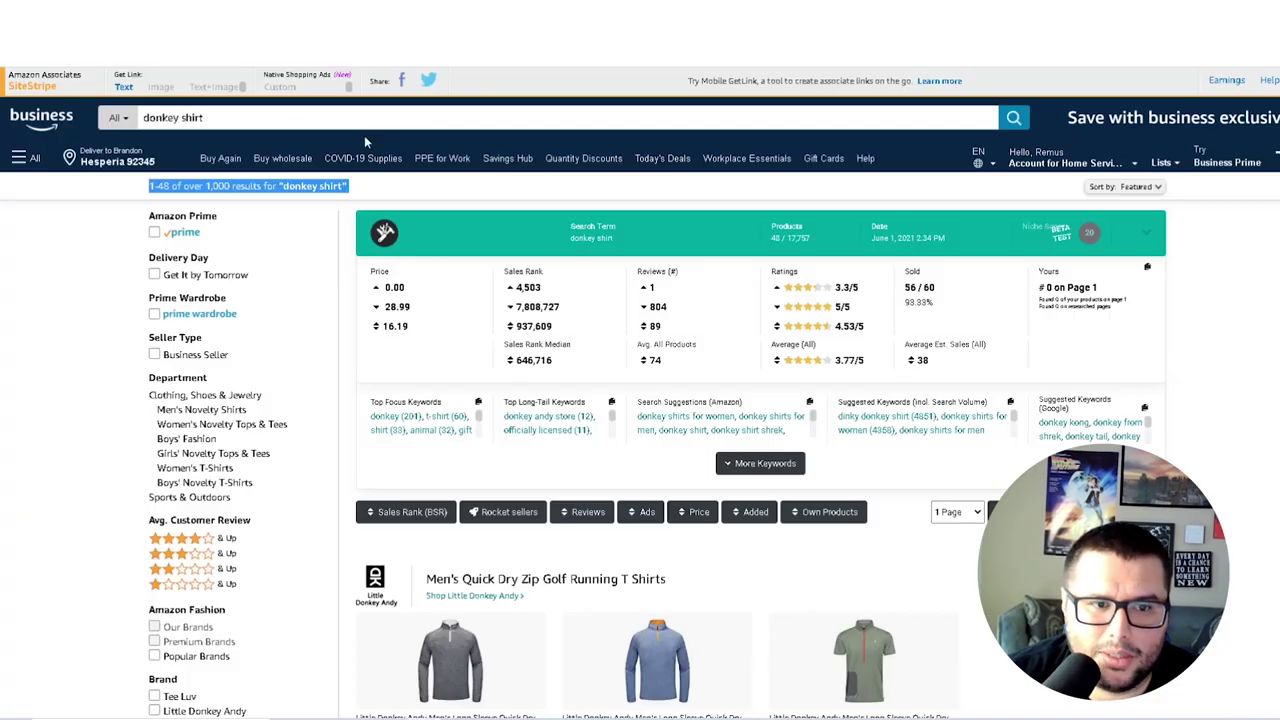
click(333, 118)
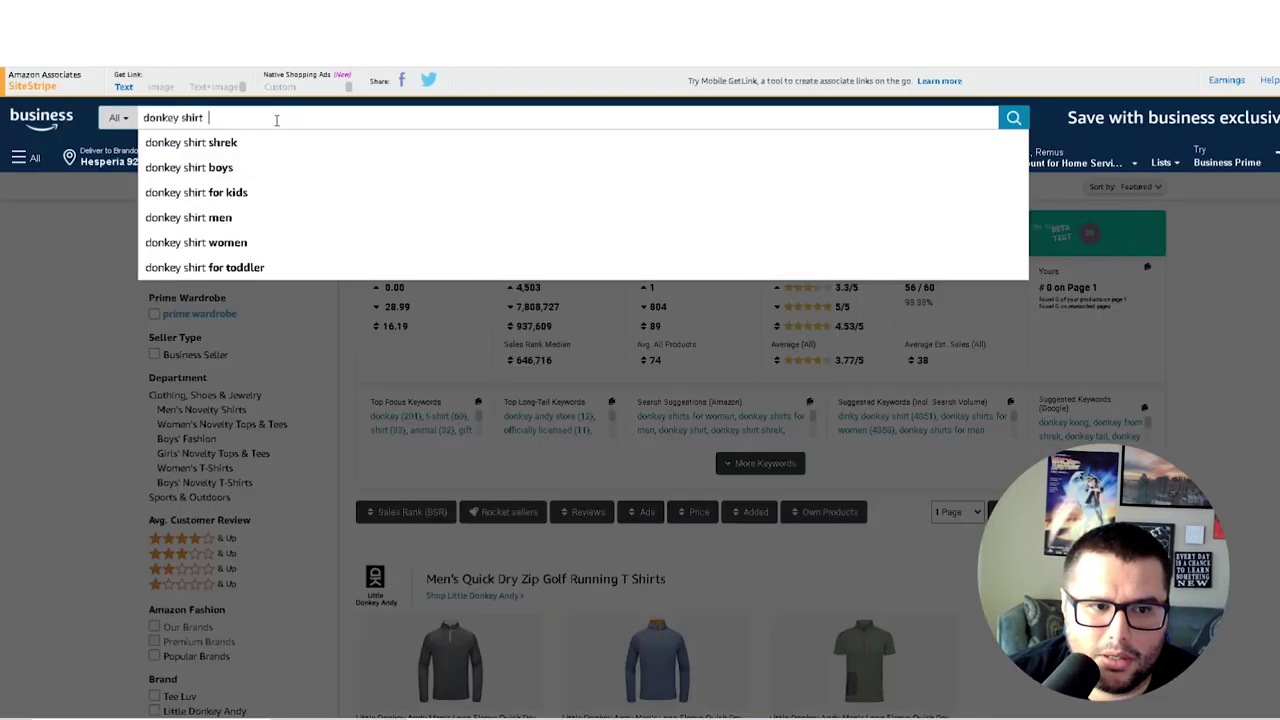
key(BackSpace)
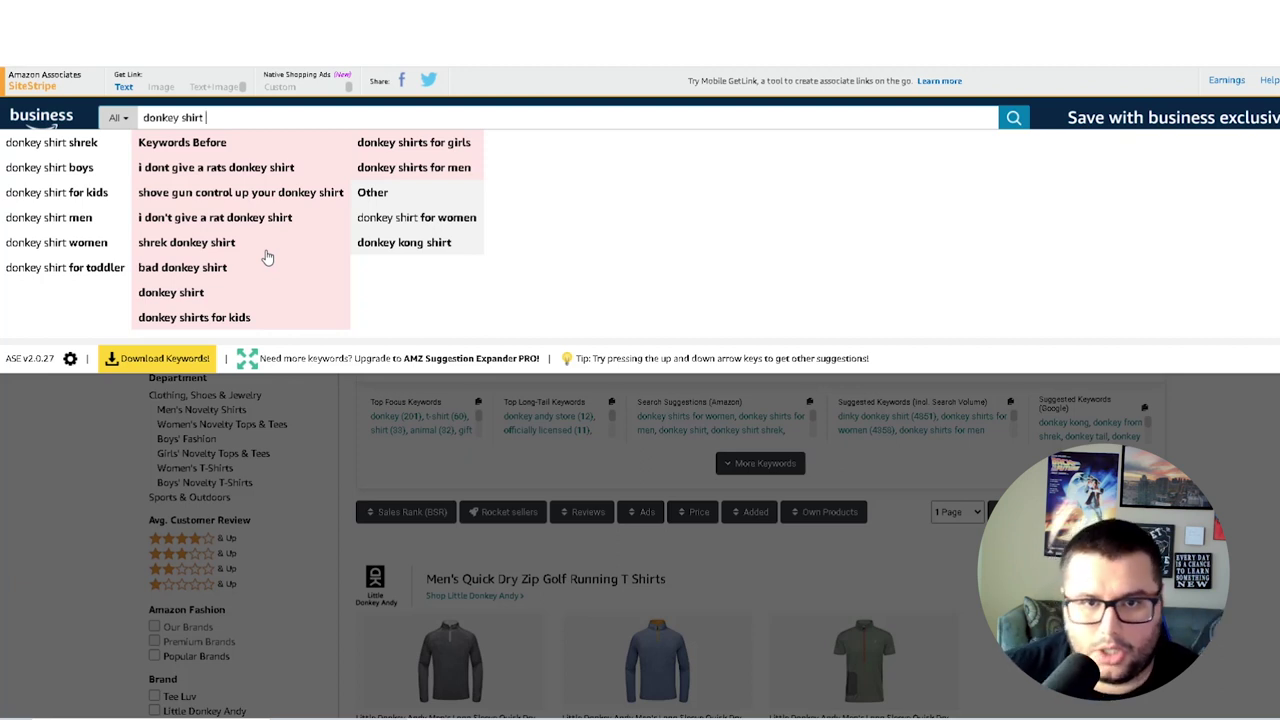
click(216, 167)
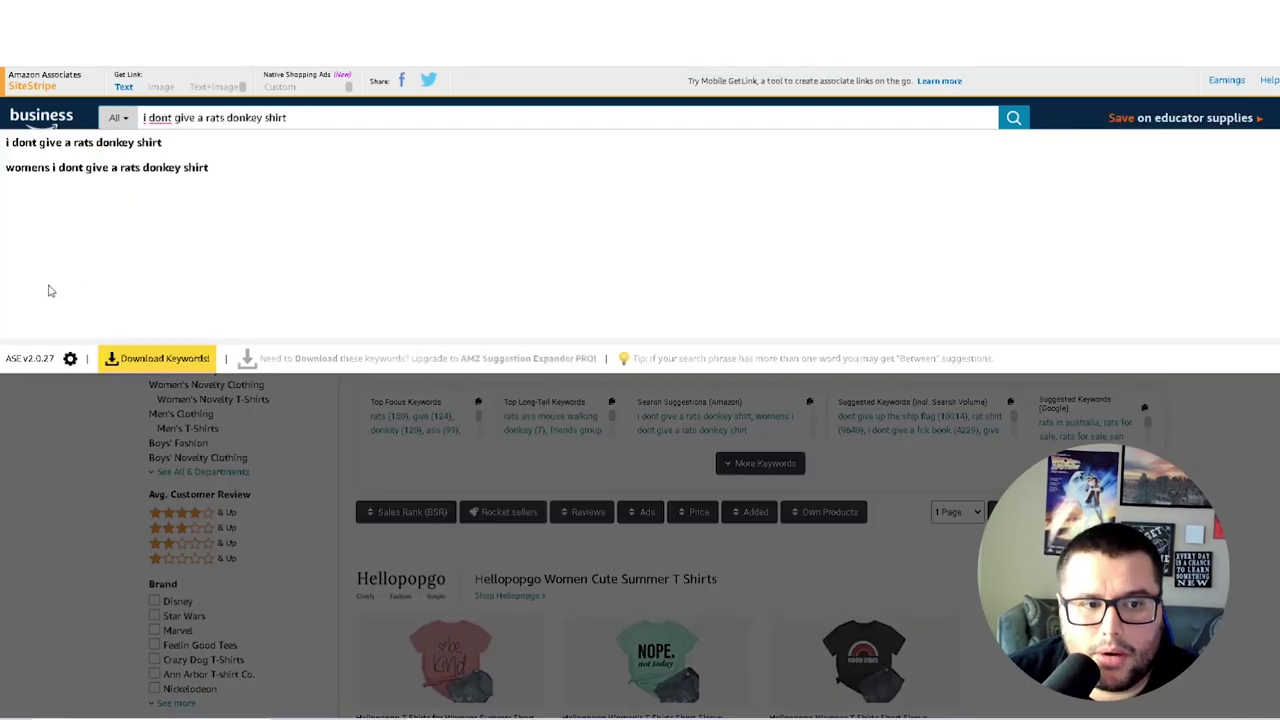
click(55, 455)
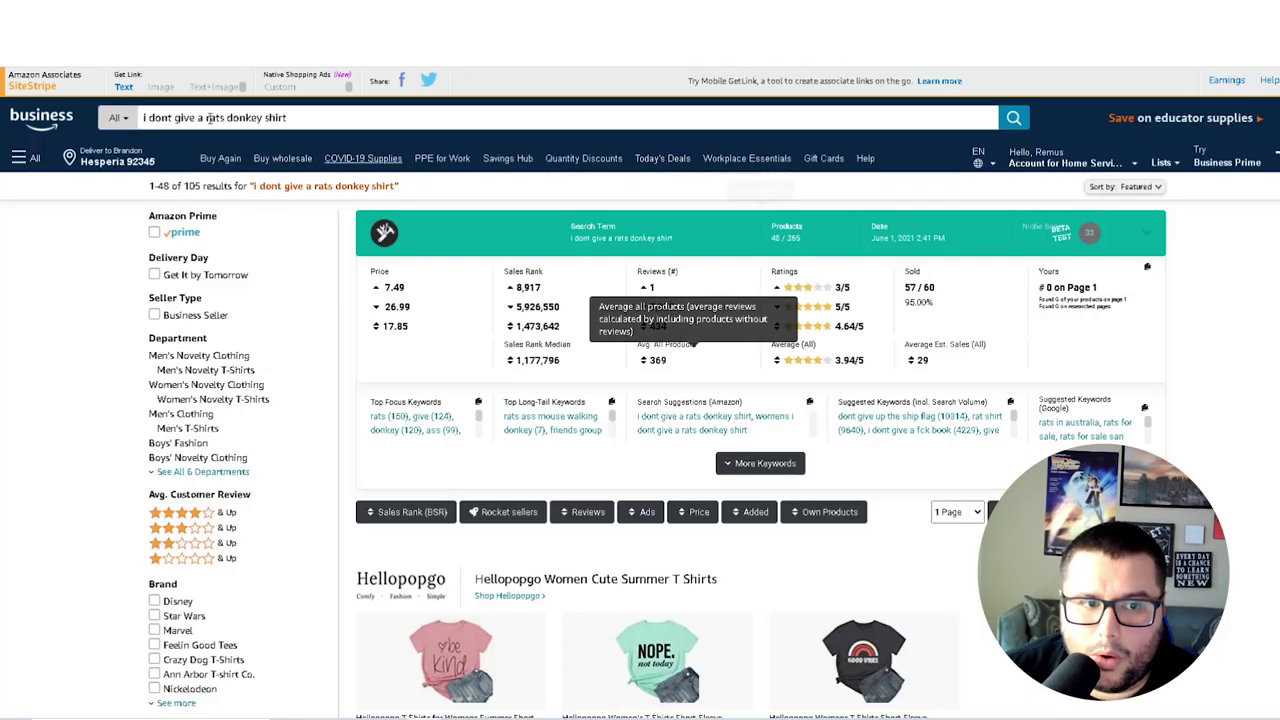
- Compare the shirt designs in the first rows of the "i dont give a rats donkey shirt" results
scroll(914, 414, down, 4)
scroll(1210, 446, down, 2)
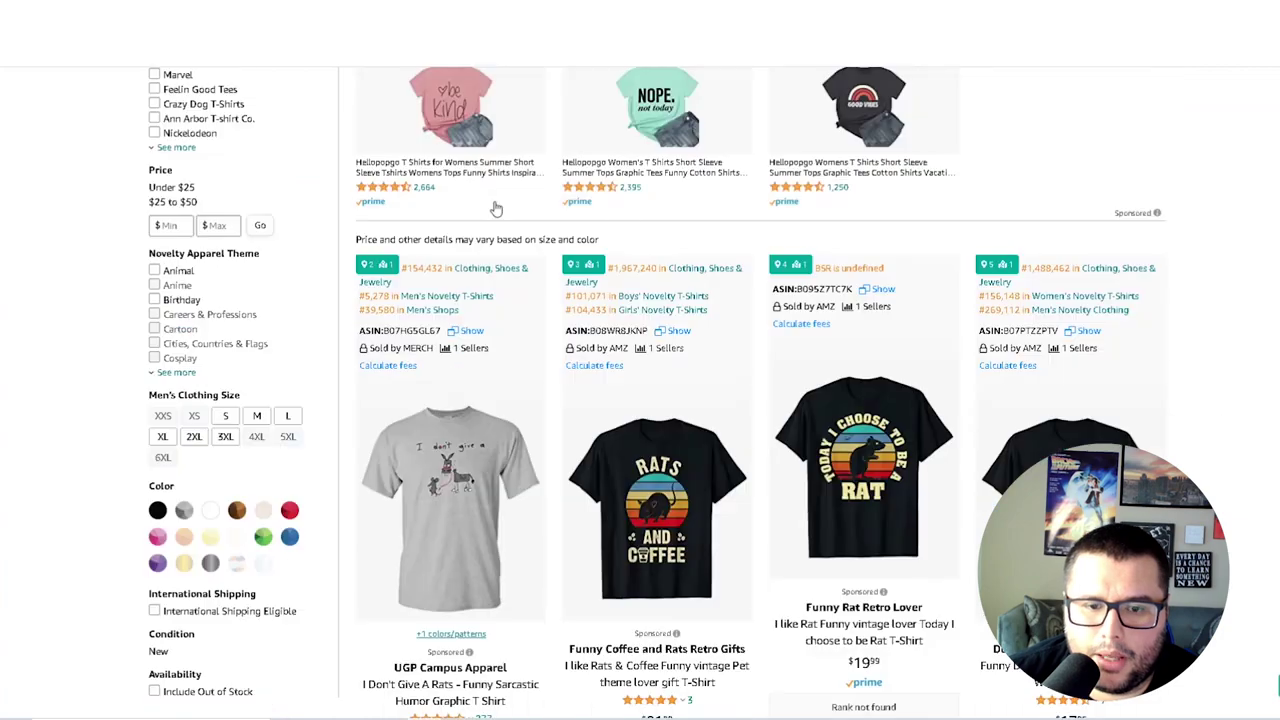
scroll(1200, 440, down, 4)
scroll(1194, 434, up, 2)
mouse_move(563, 178)
scroll(563, 178, up, 10)
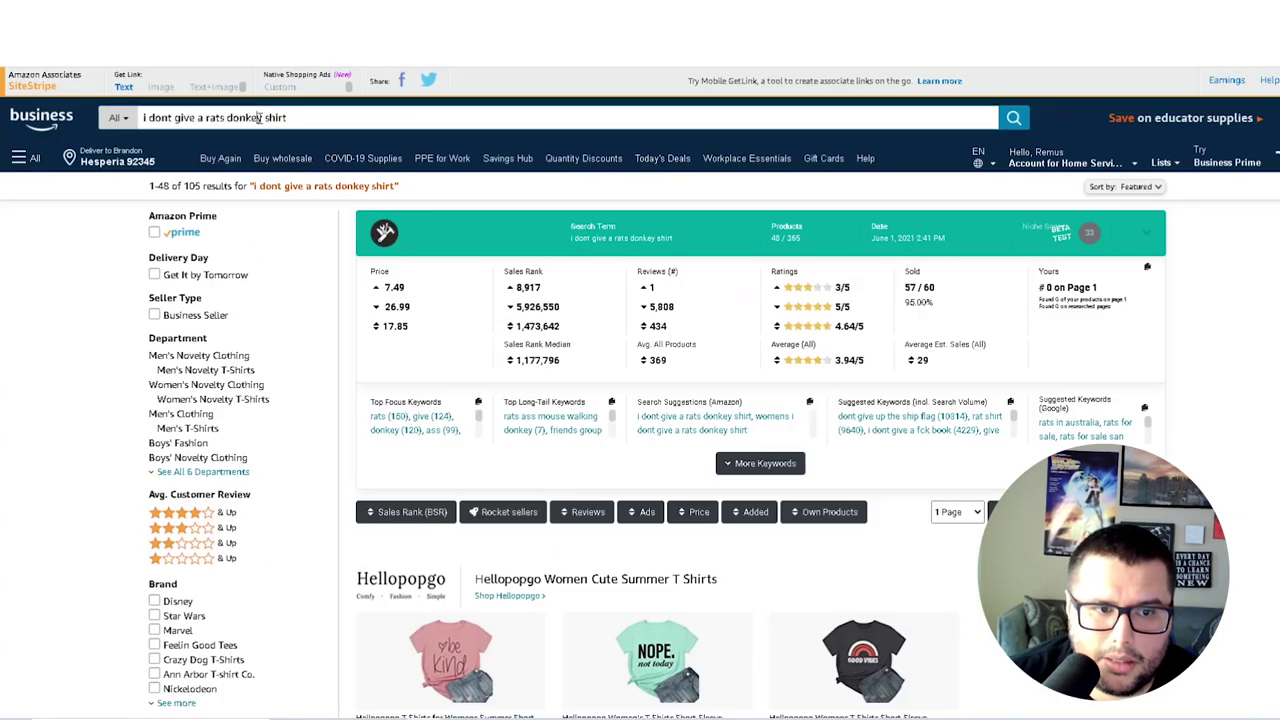
- Run a Google search for the phrase "i dont give a rats donkey" taken from the Amazon search term
click(258, 117)
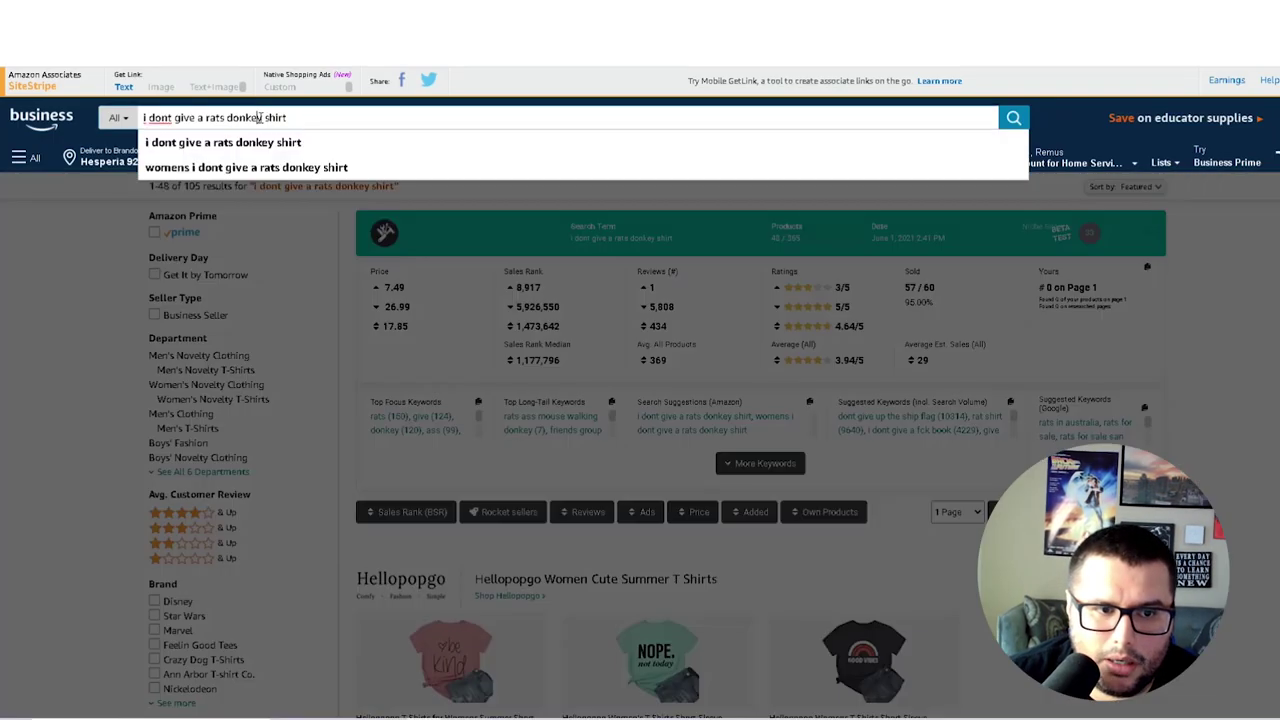
drag(260, 117, 97, 110)
right_click(214, 127)
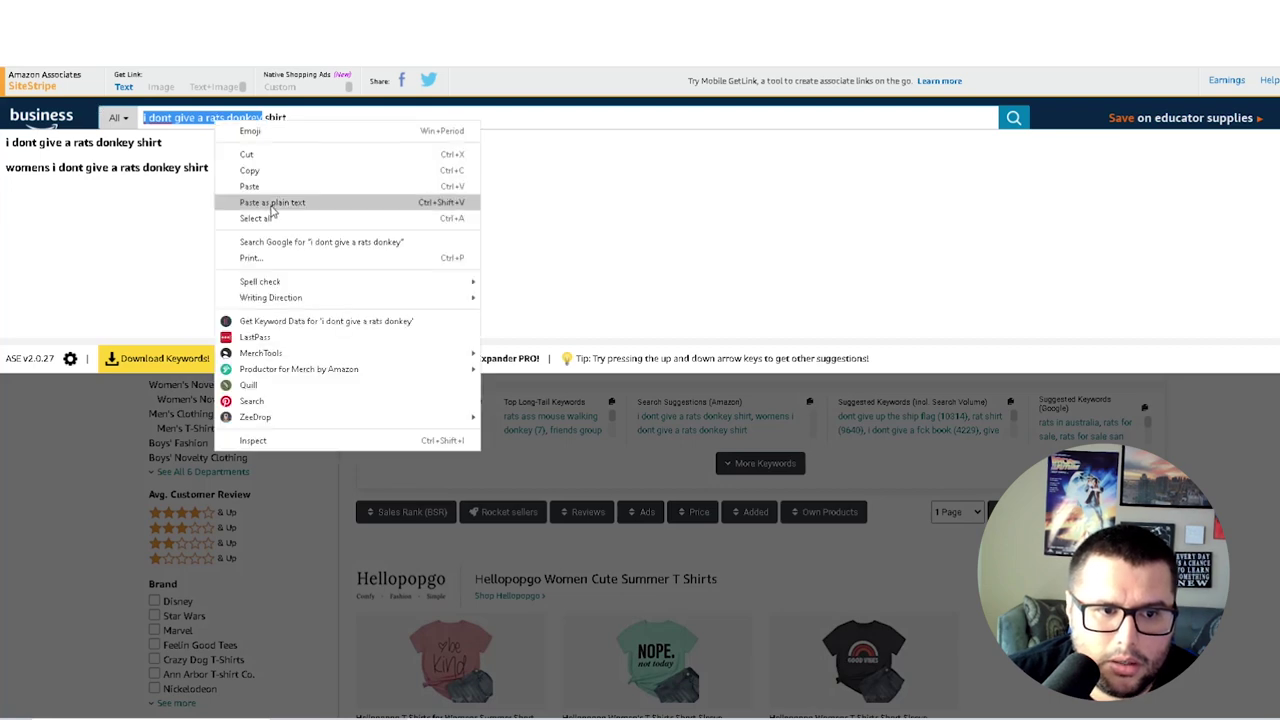
click(277, 243)
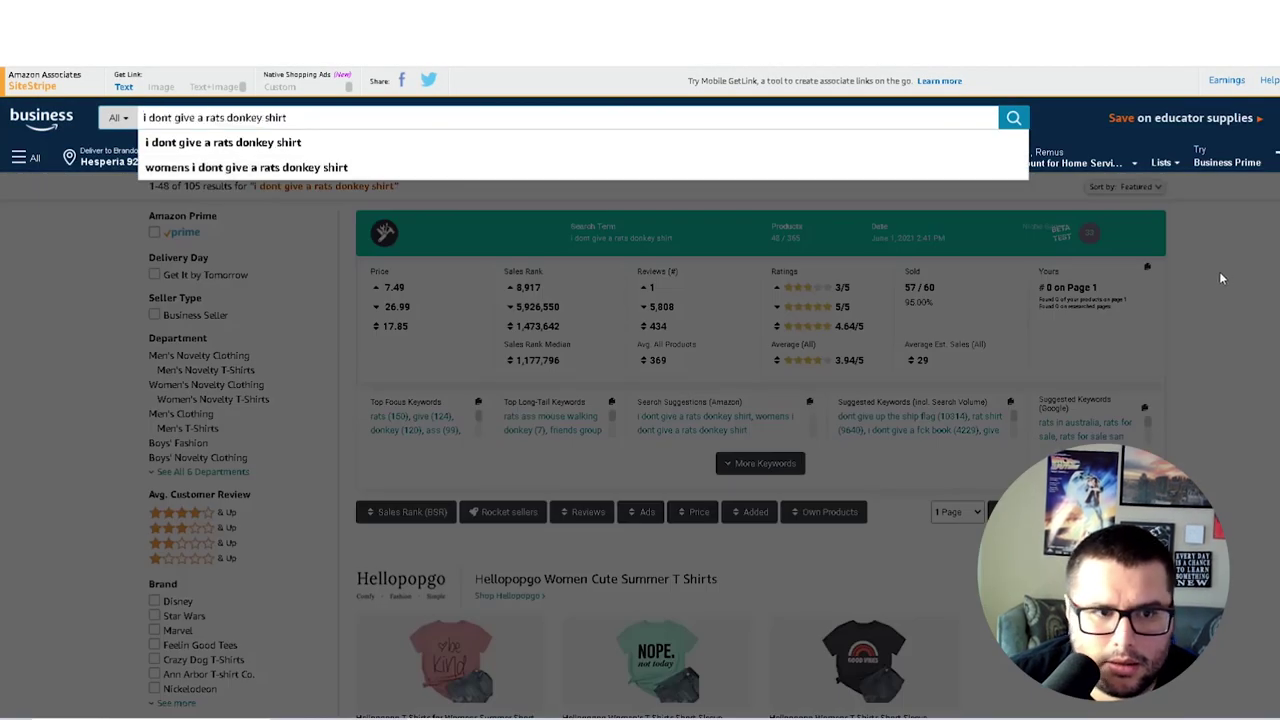
- Close the search suggestions and examine the competing "I Don't Give A" rat and donkey shirts further down the Amazon results
click(1263, 393)
scroll(1263, 393, down, 10)
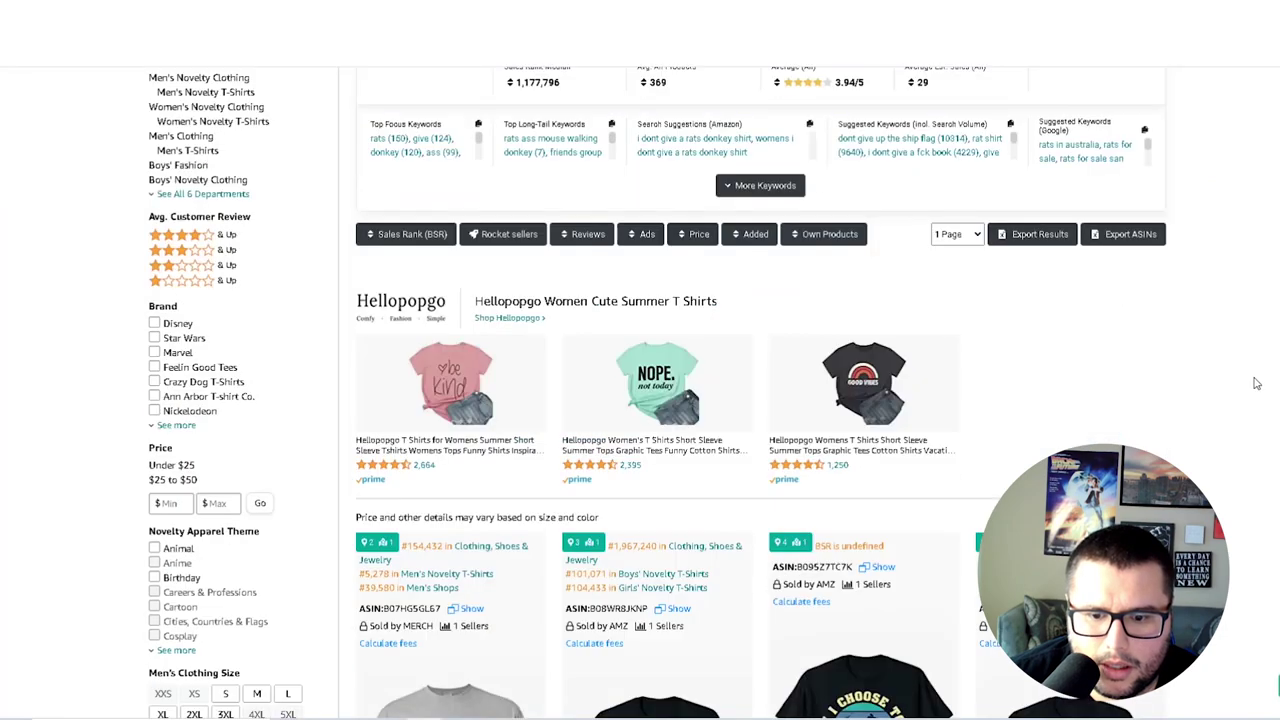
scroll(1275, 337, down, 12)
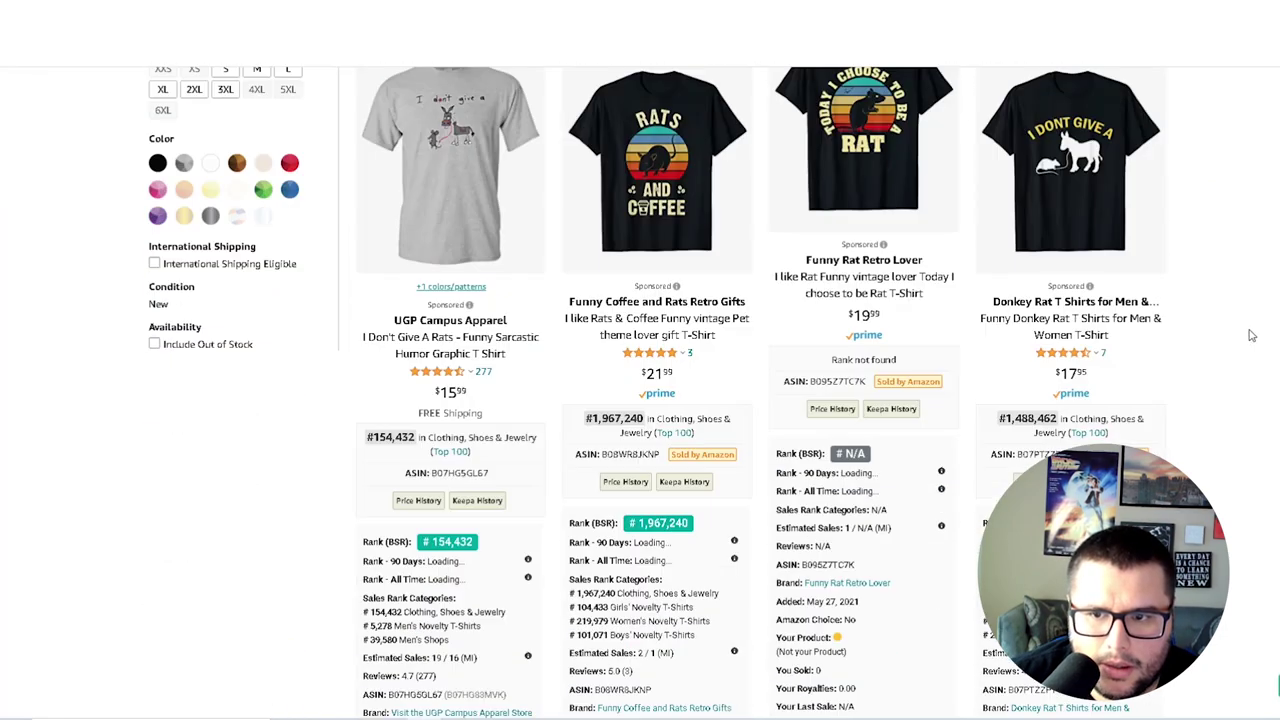
scroll(1248, 295, down, 4)
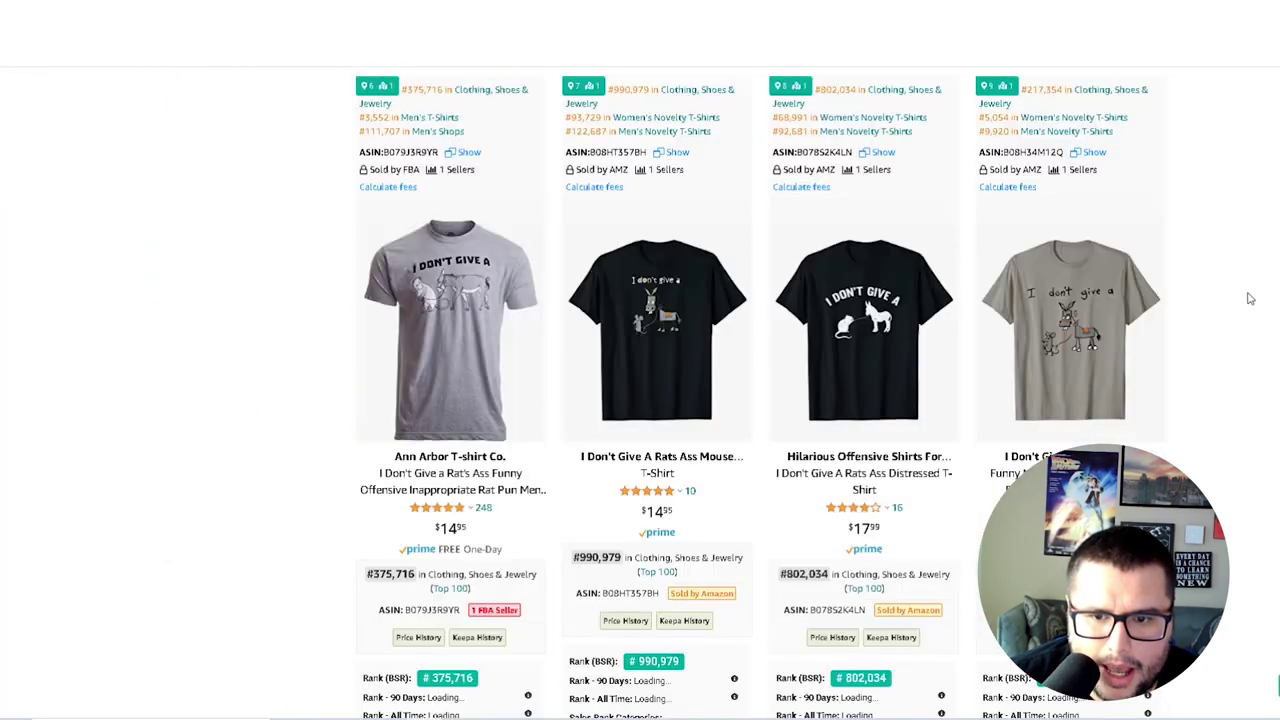
- Check the product details of the "I Don't Give A Rats" shirts and compare the designs in the following rows
mouse_move(910, 345)
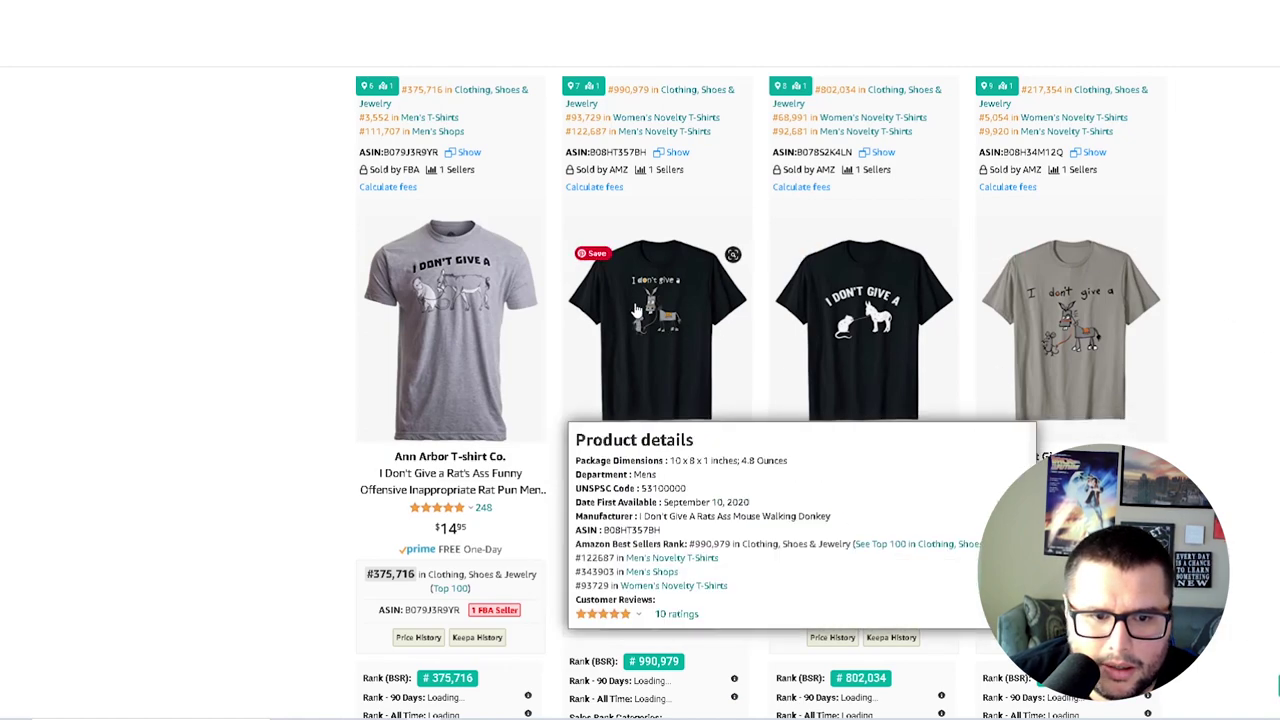
scroll(1142, 311, down, 1)
scroll(1170, 310, up, 1)
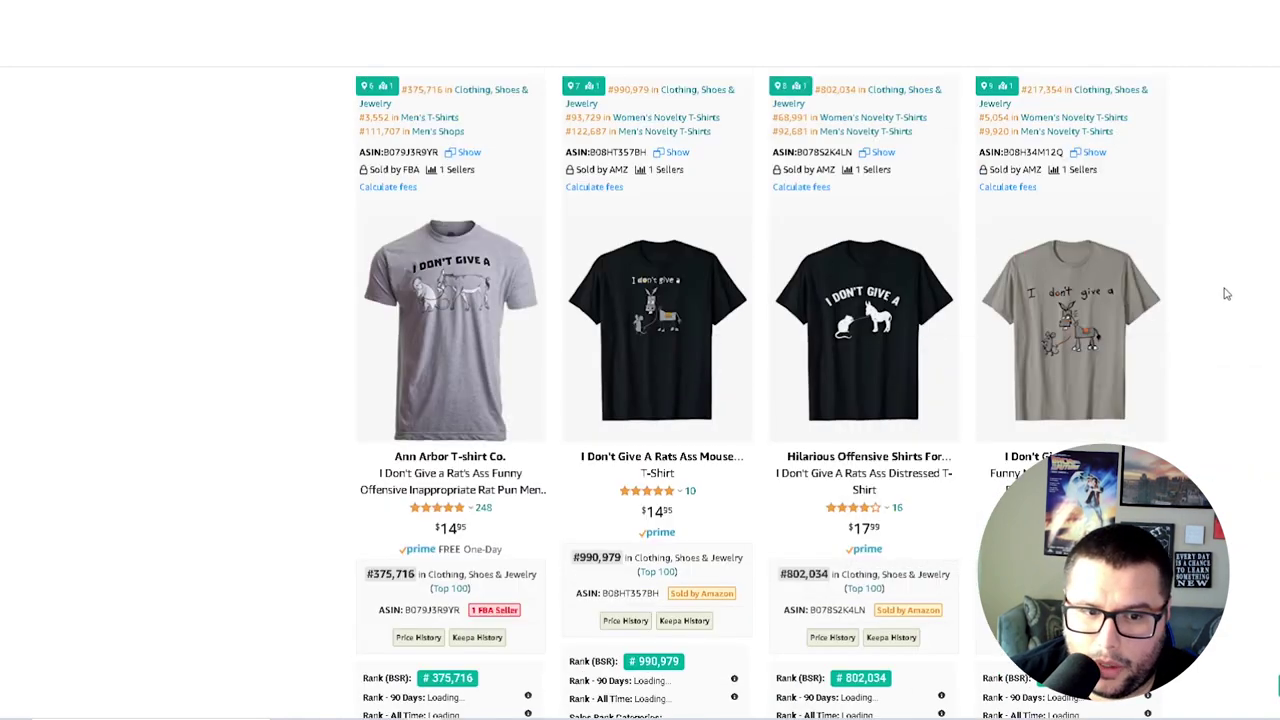
scroll(1240, 300, down, 8)
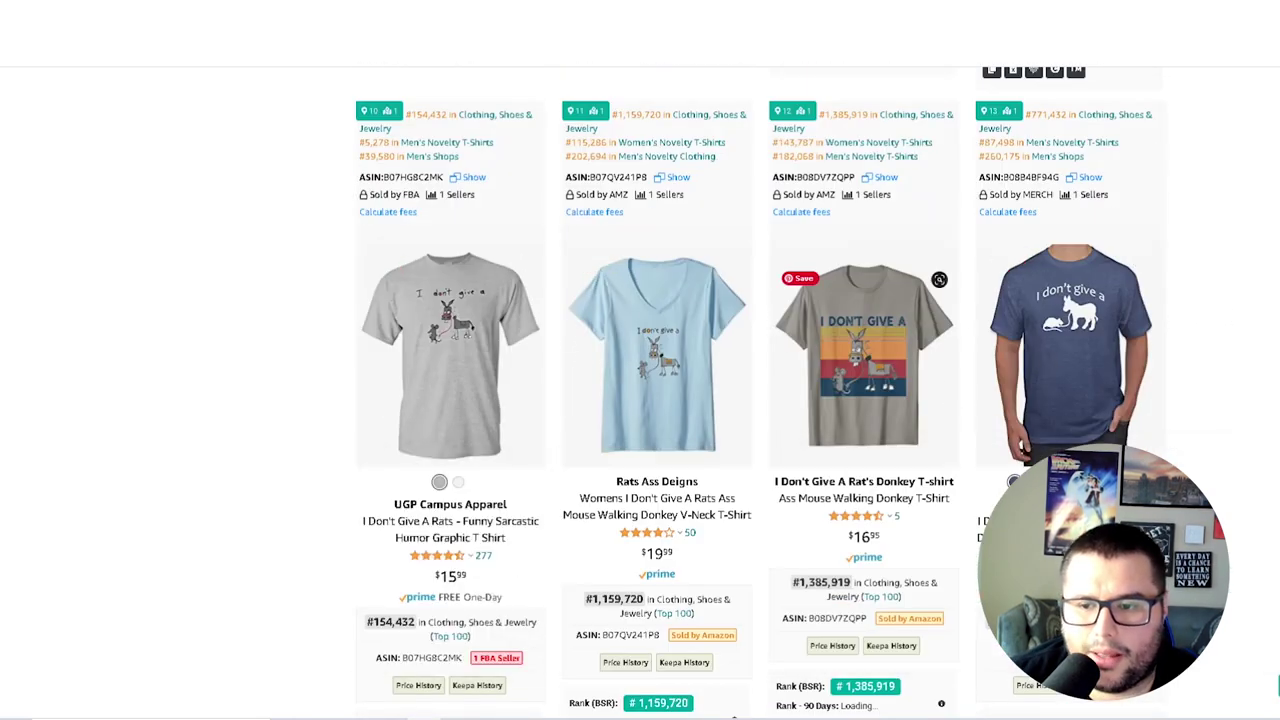
scroll(1191, 291, down, 10)
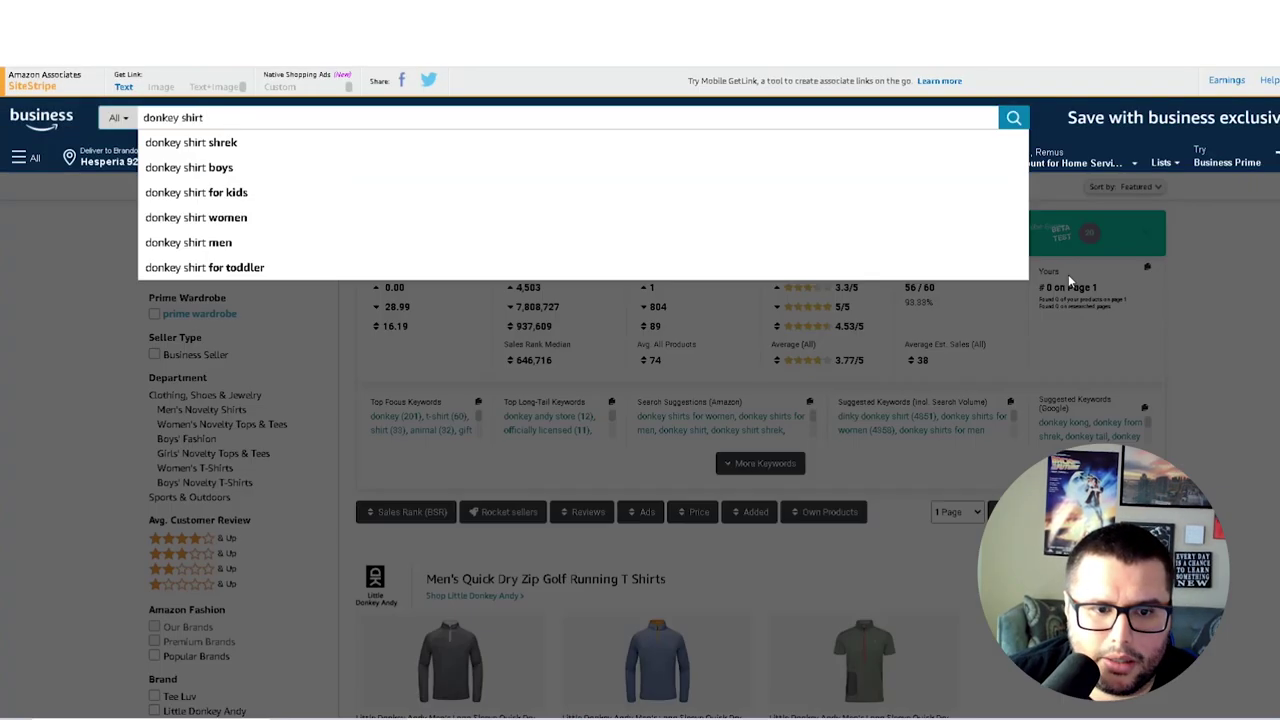
- Close the search suggestions on the "donkey shirt" results and compare the first donkey shirt listings
click(1251, 477)
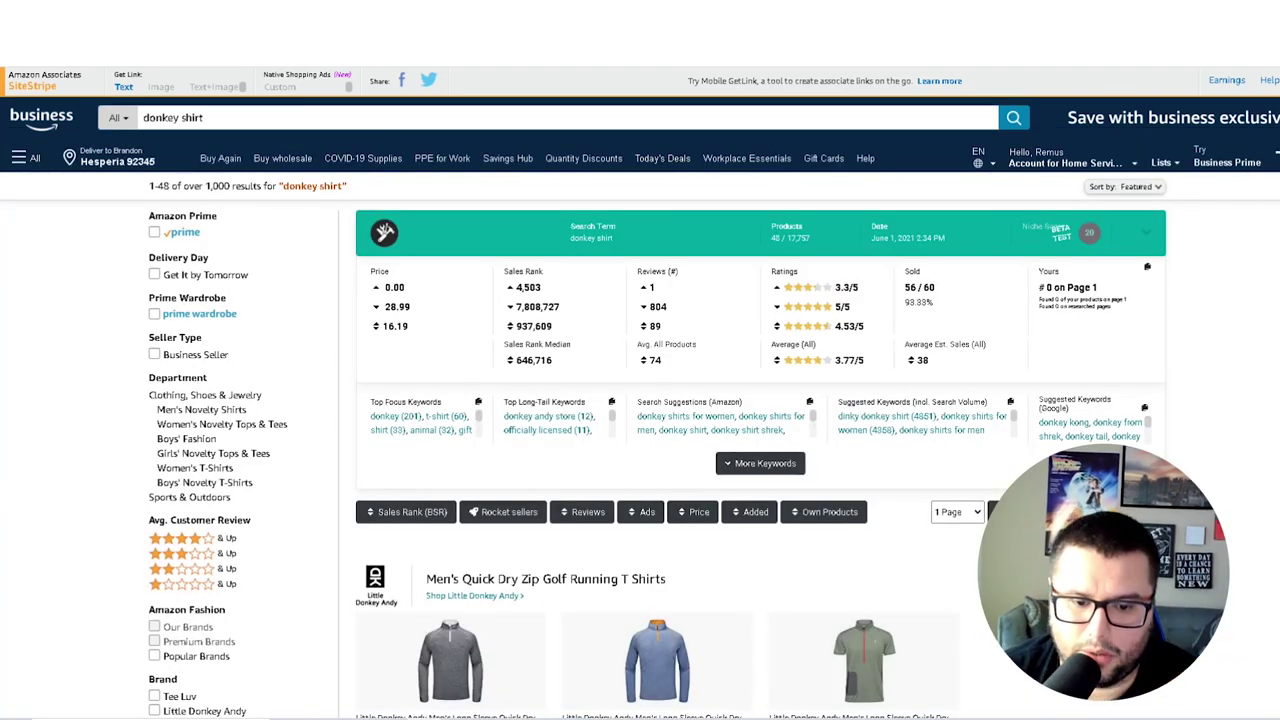
scroll(640, 400, down, 10)
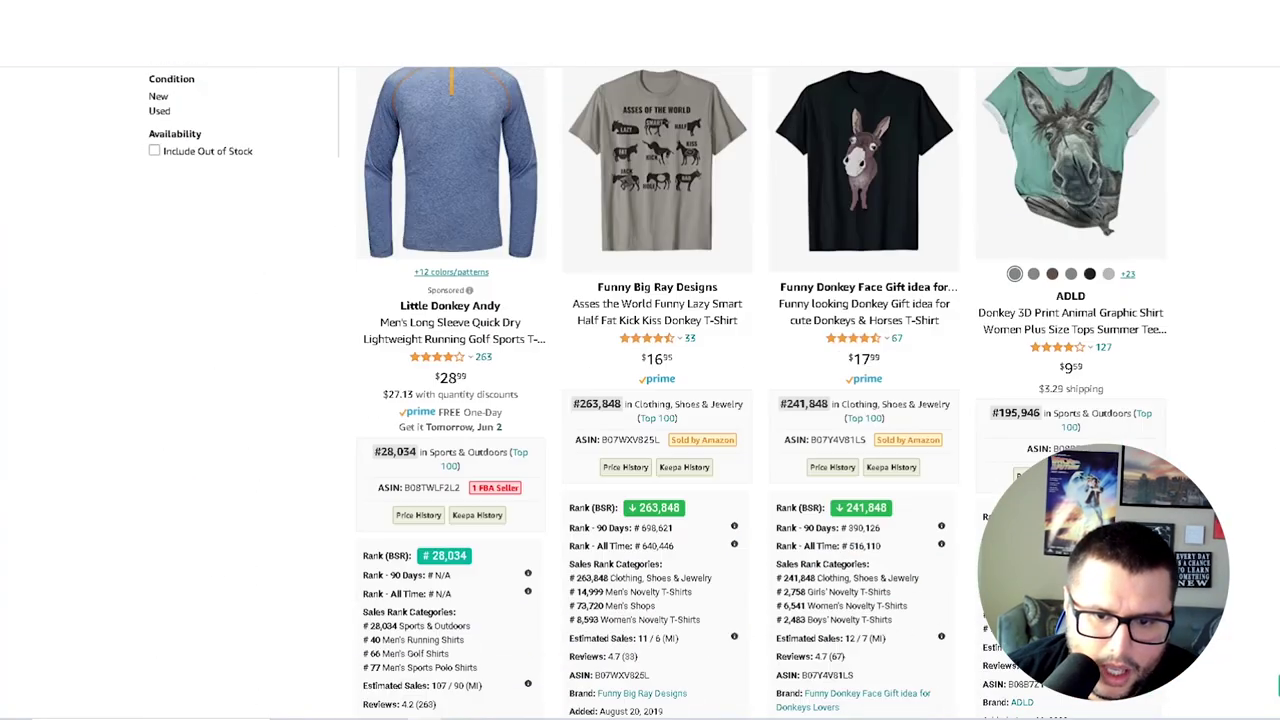
scroll(640, 400, down, 1)
scroll(640, 400, up, 2)
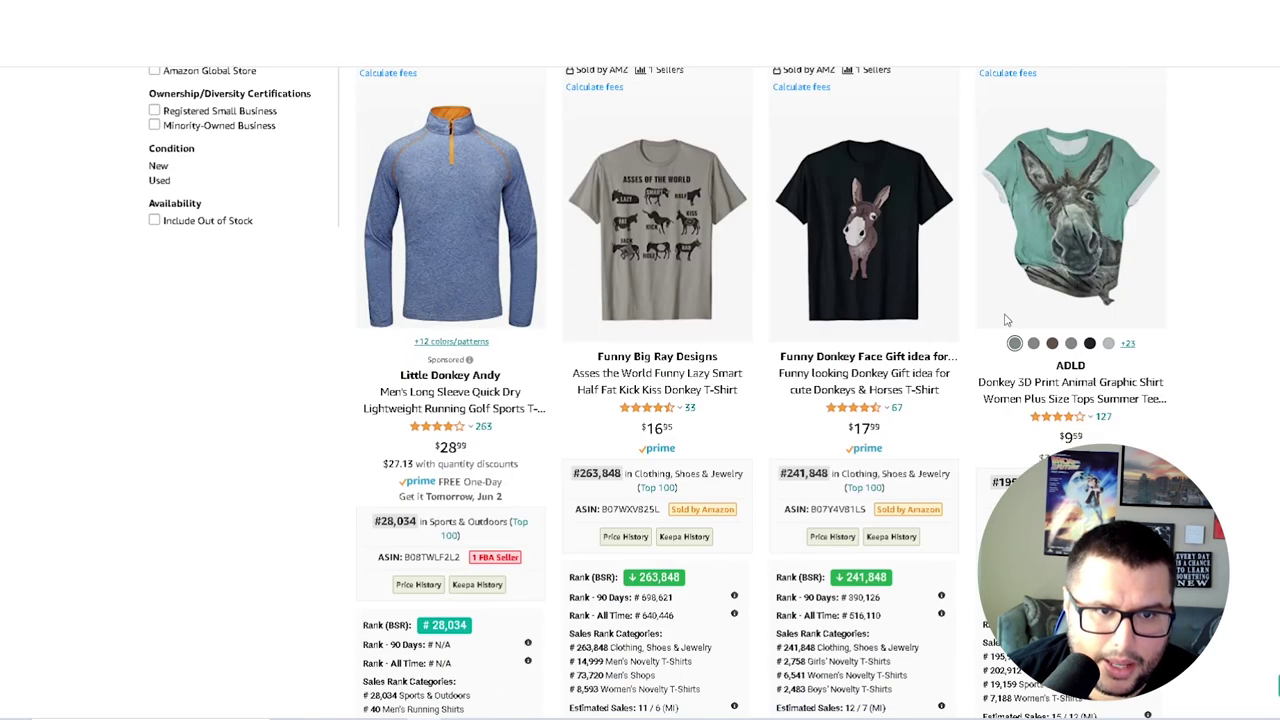
scroll(386, 380, up, 10)
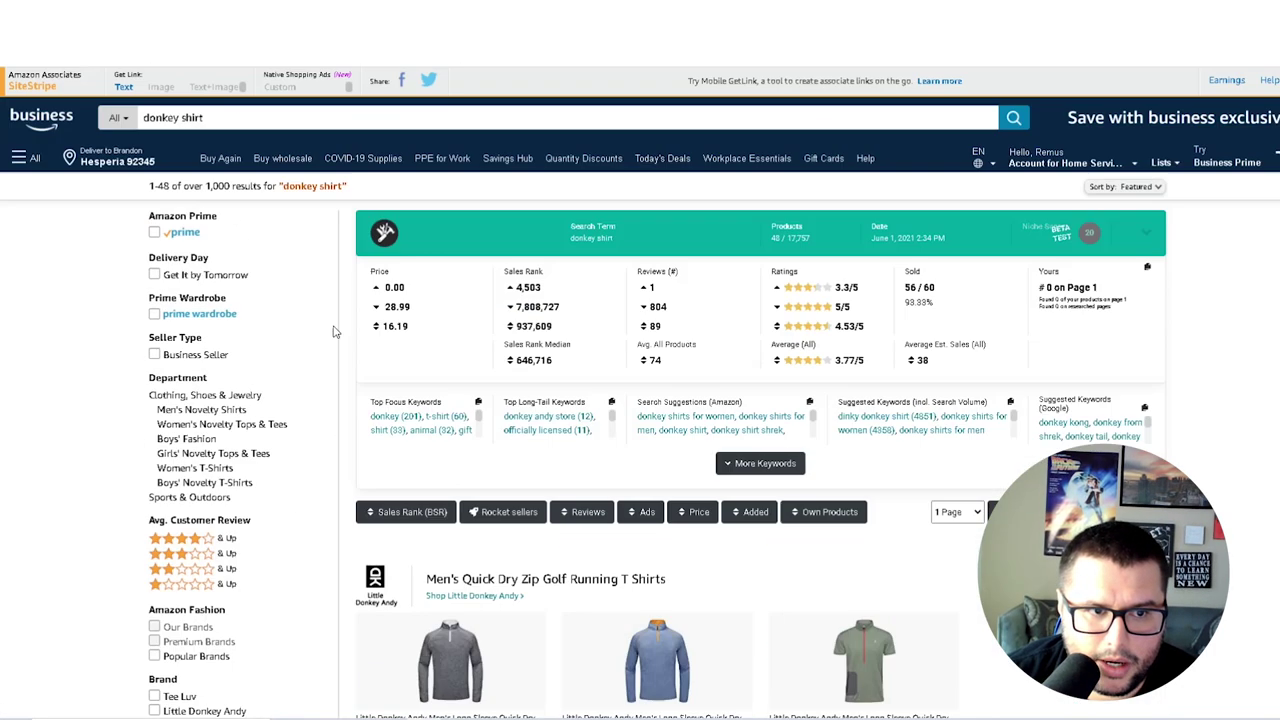
- Examine the focus, general and long-tail keywords of the first "donkey shirt" listings, including the funny donkey face shirt
scroll(198, 135, down, 10)
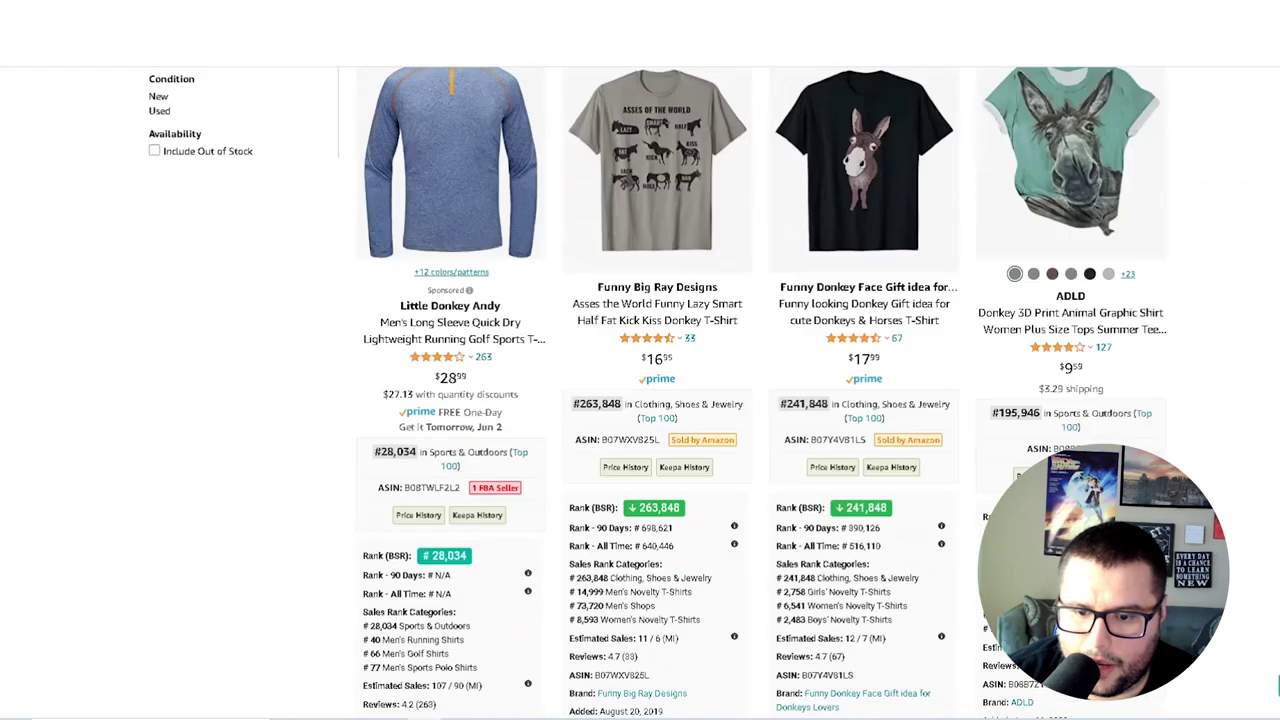
scroll(845, 563, down, 5)
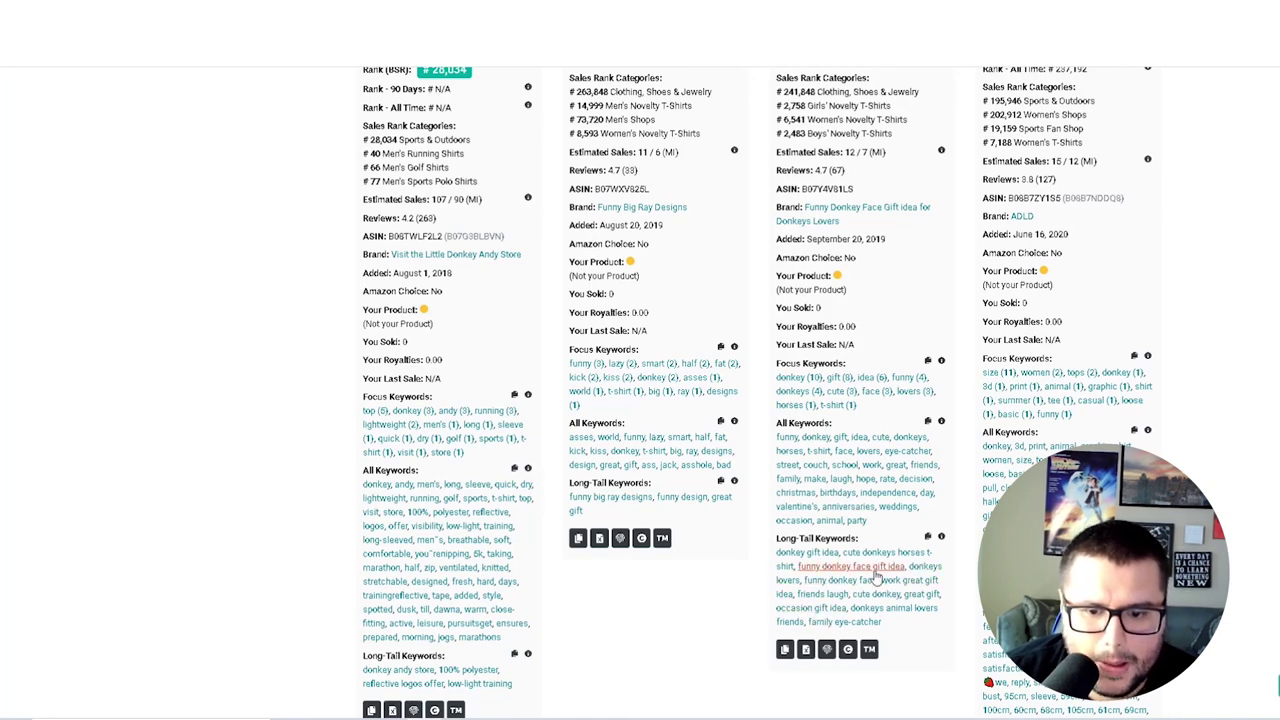
scroll(875, 572, up, 6)
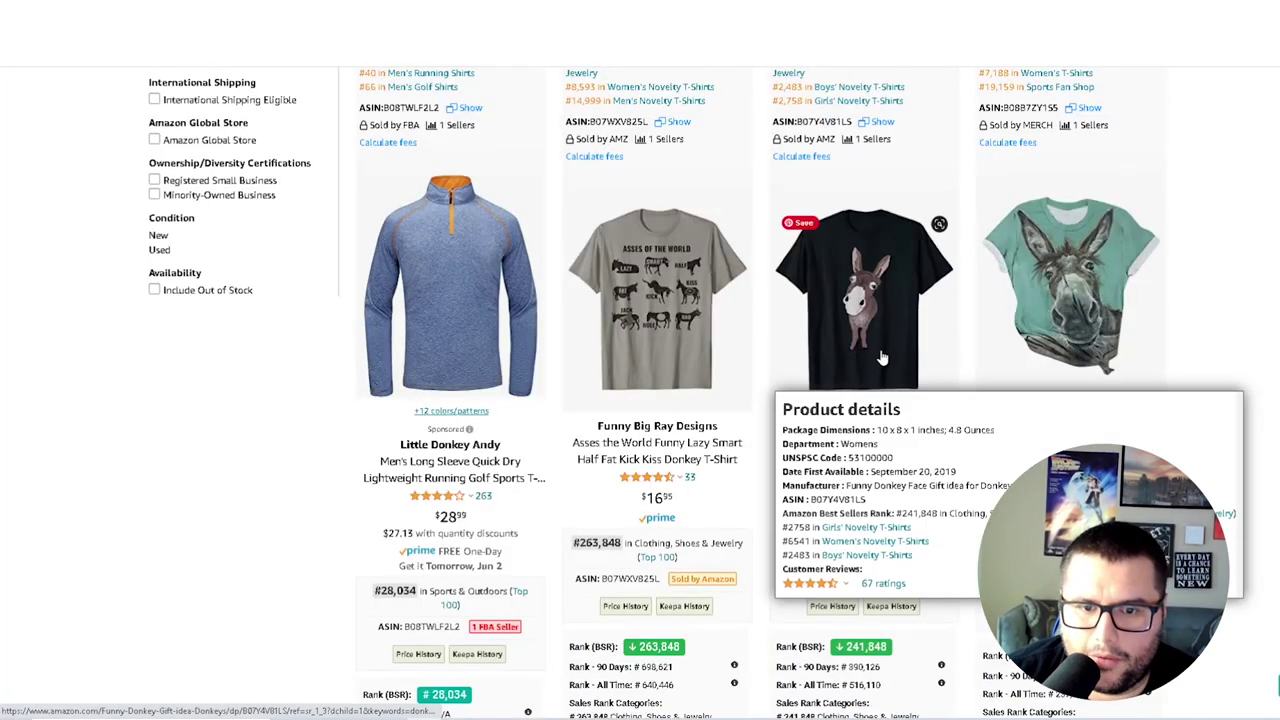
scroll(880, 365, down, 7)
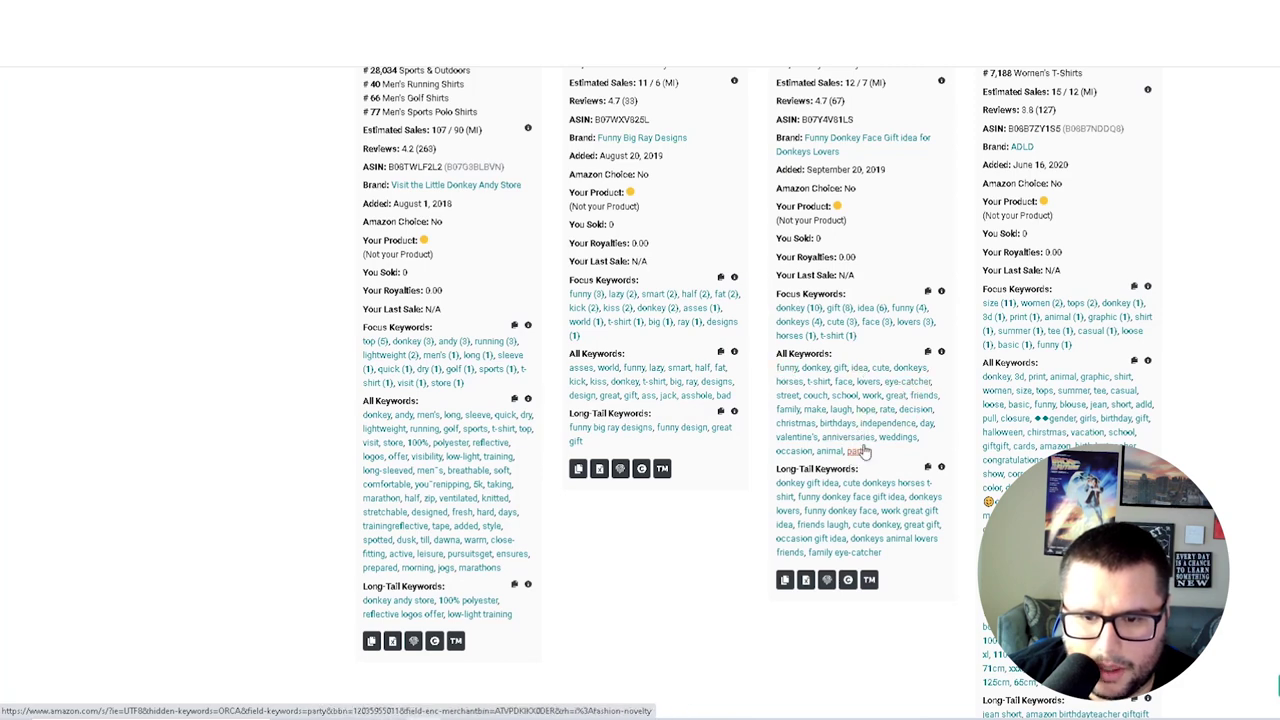
scroll(1092, 423, down, 2)
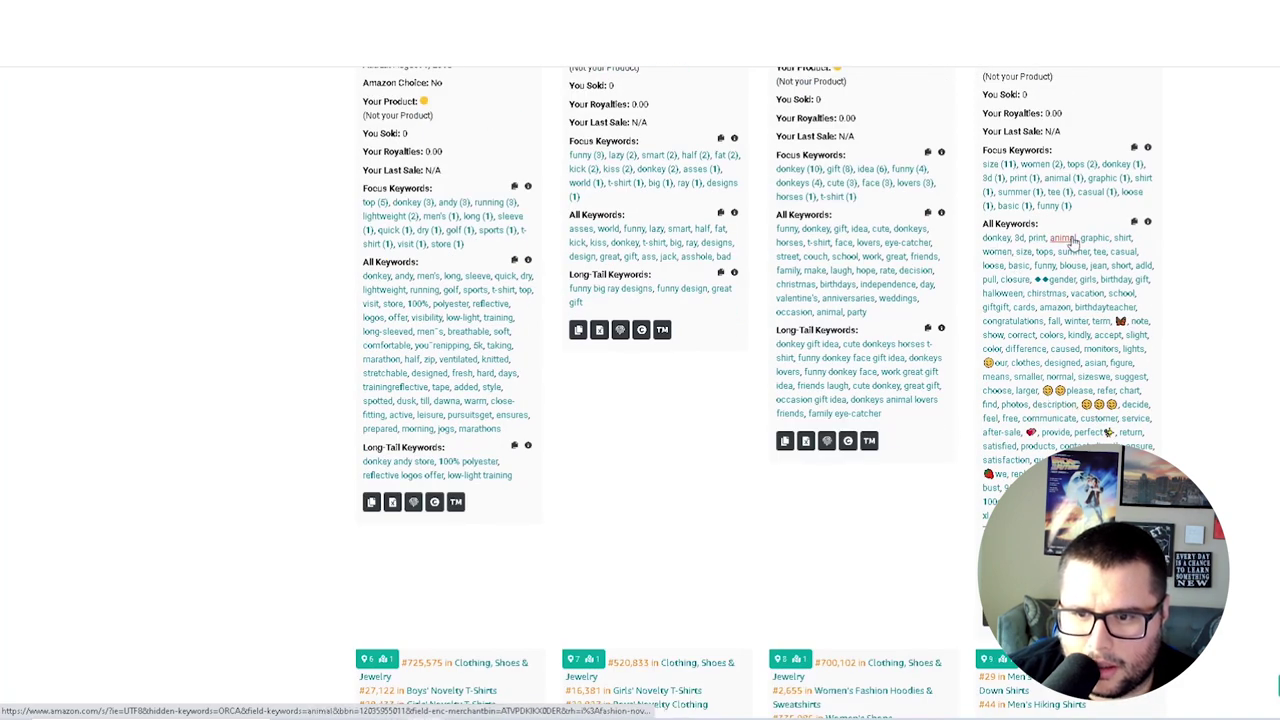
- Search Amazon for "mini donkey" from the long-tail keywords of the HalterUp Donkey Shirts listing
scroll(1137, 290, down, 10)
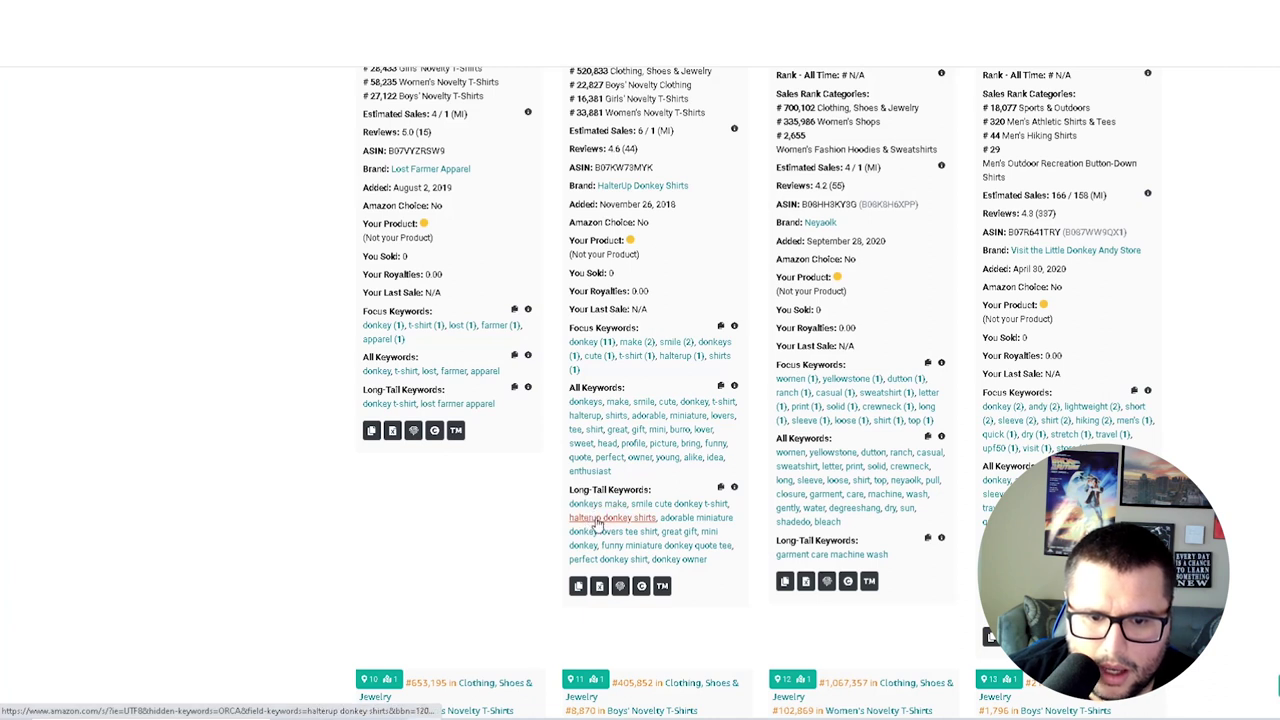
click(710, 540)
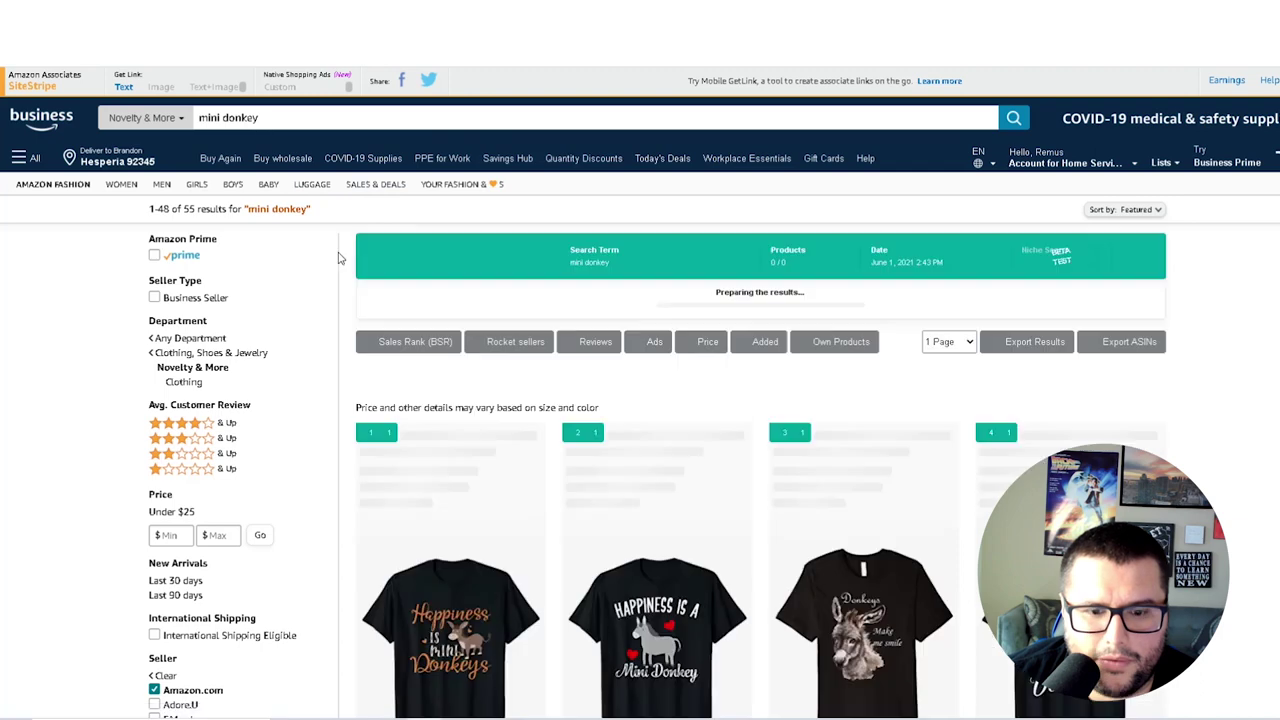
scroll(716, 441, down, 1)
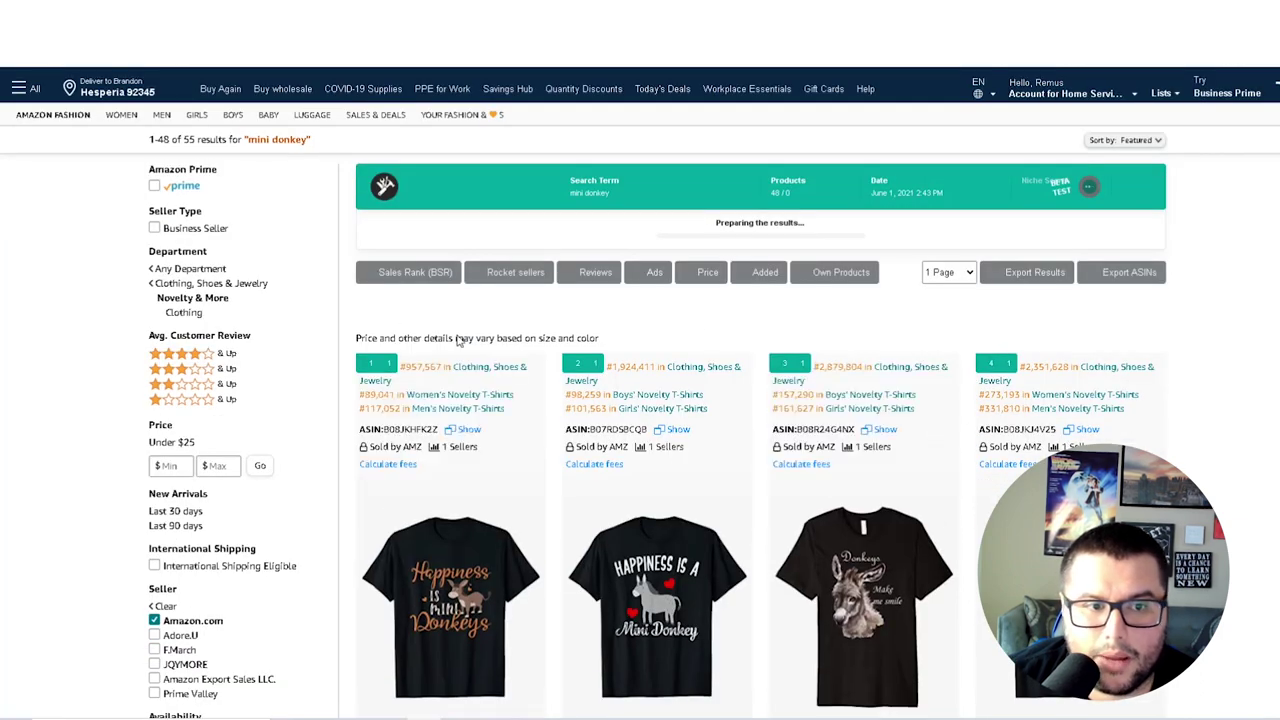
scroll(790, 280, up, 1)
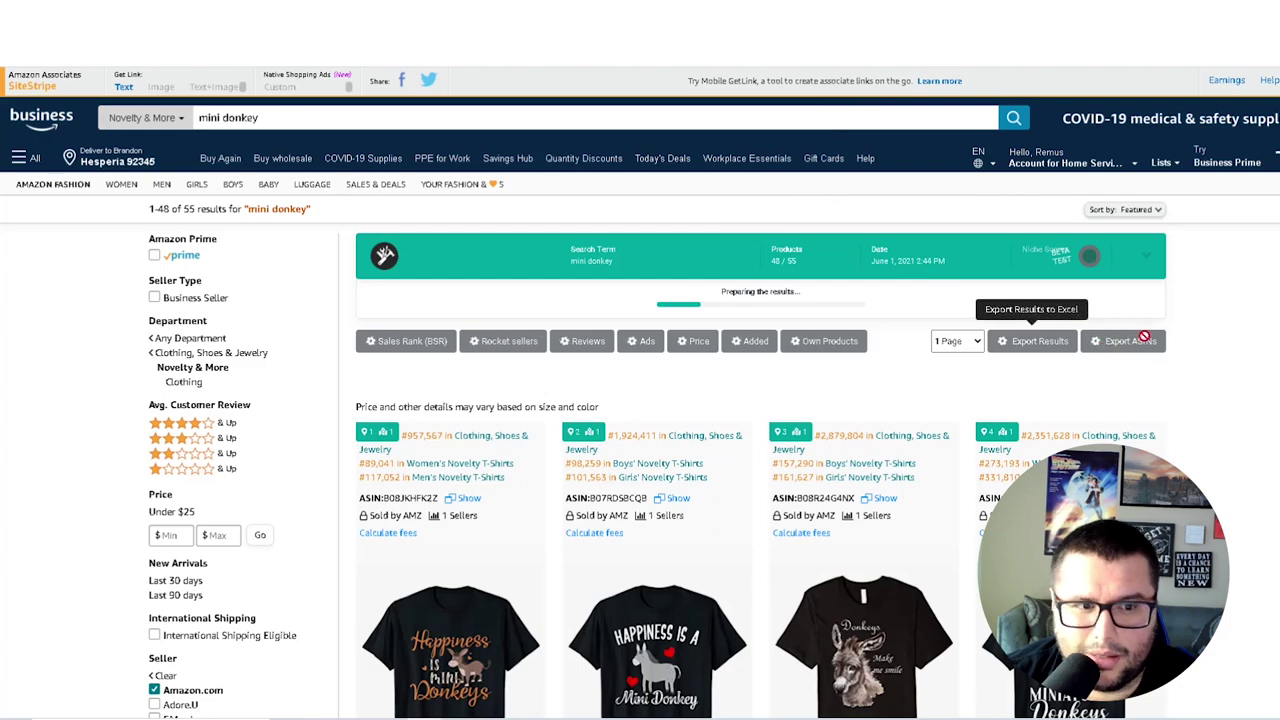
- Look over the first "mini donkey" listings and highlight the total number of results for the phrase
scroll(1220, 360, down, 5)
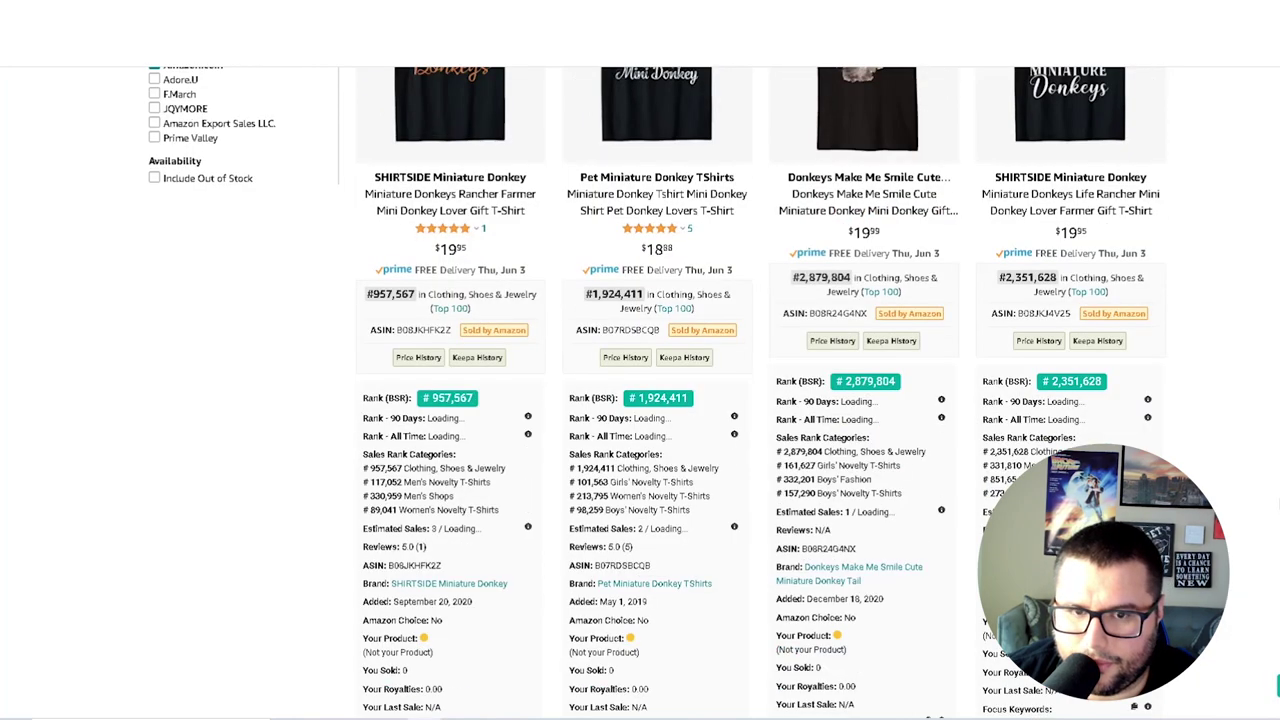
scroll(1035, 341, up, 6)
scroll(640, 400, down, 3)
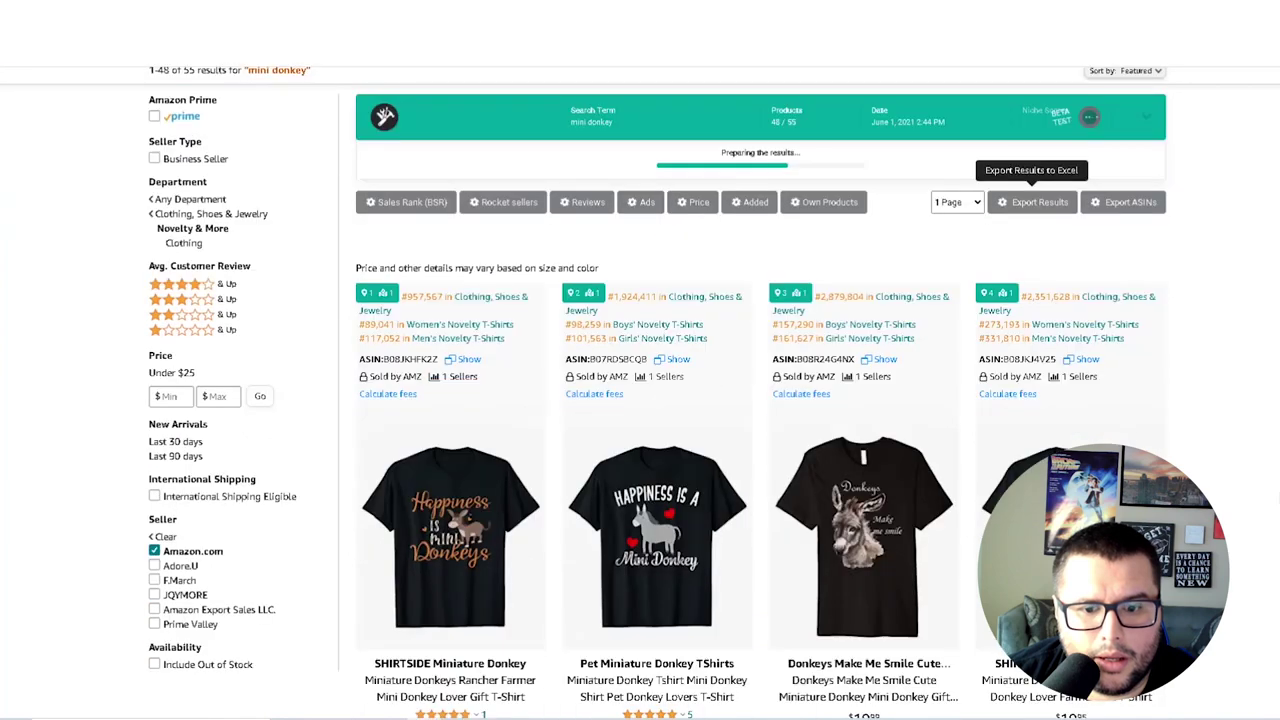
scroll(635, 378, up, 2)
scroll(378, 246, up, 1)
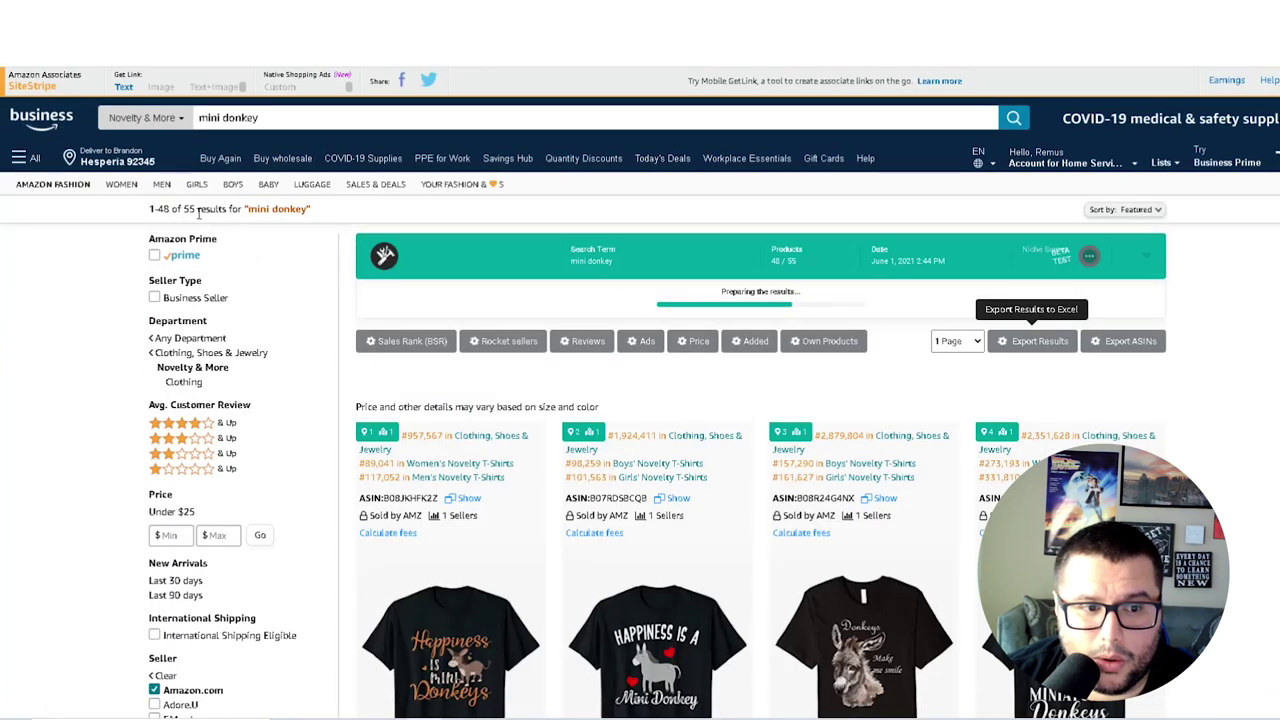
double_click(189, 209)
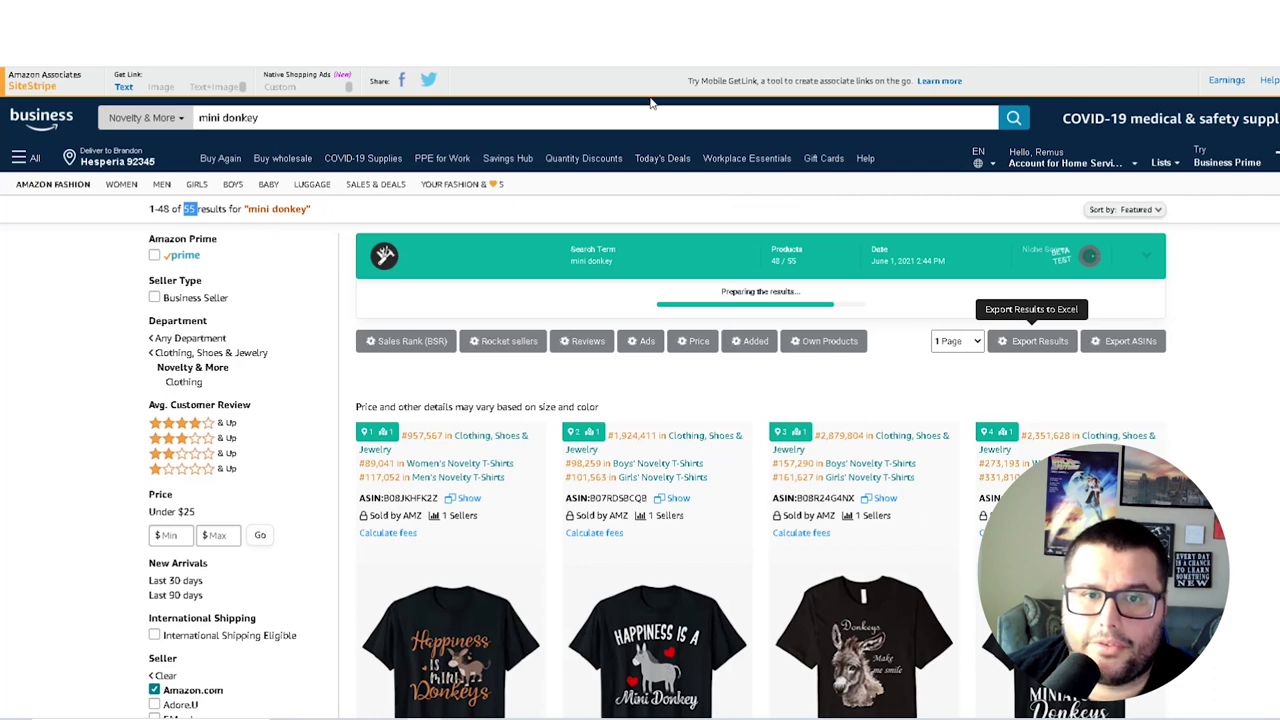
- Recheck the keyword lists in the "donkey shirt" results, then review the summary statistics for "mini donkey"
scroll(651, 103, down, 10)
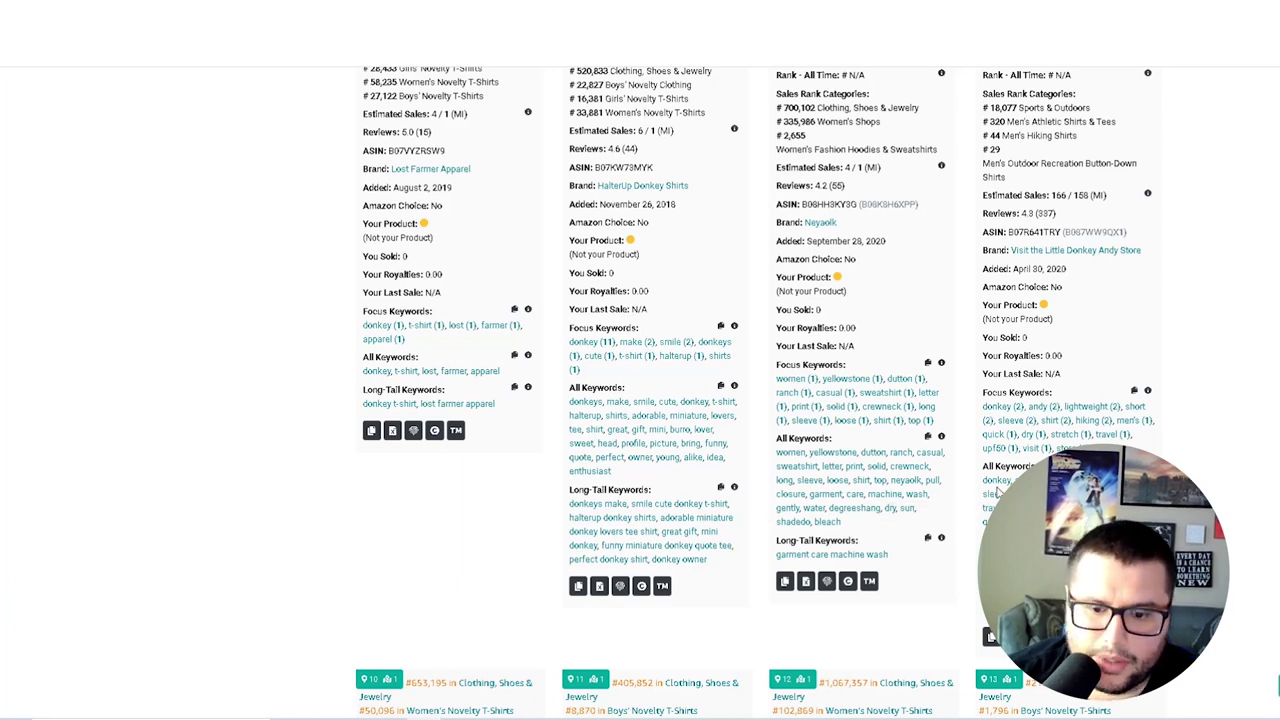
scroll(1040, 300, up, 10)
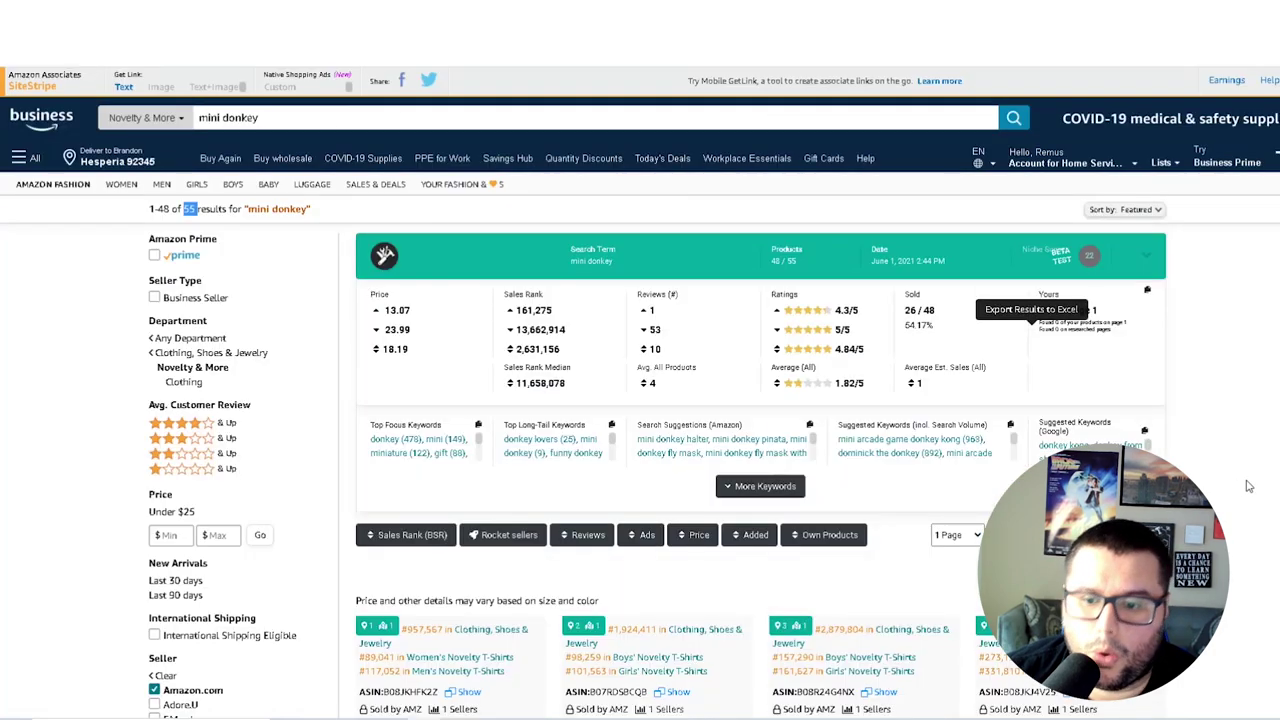
scroll(1243, 488, down, 5)
scroll(1275, 463, down, 2)
scroll(1272, 463, up, 8)
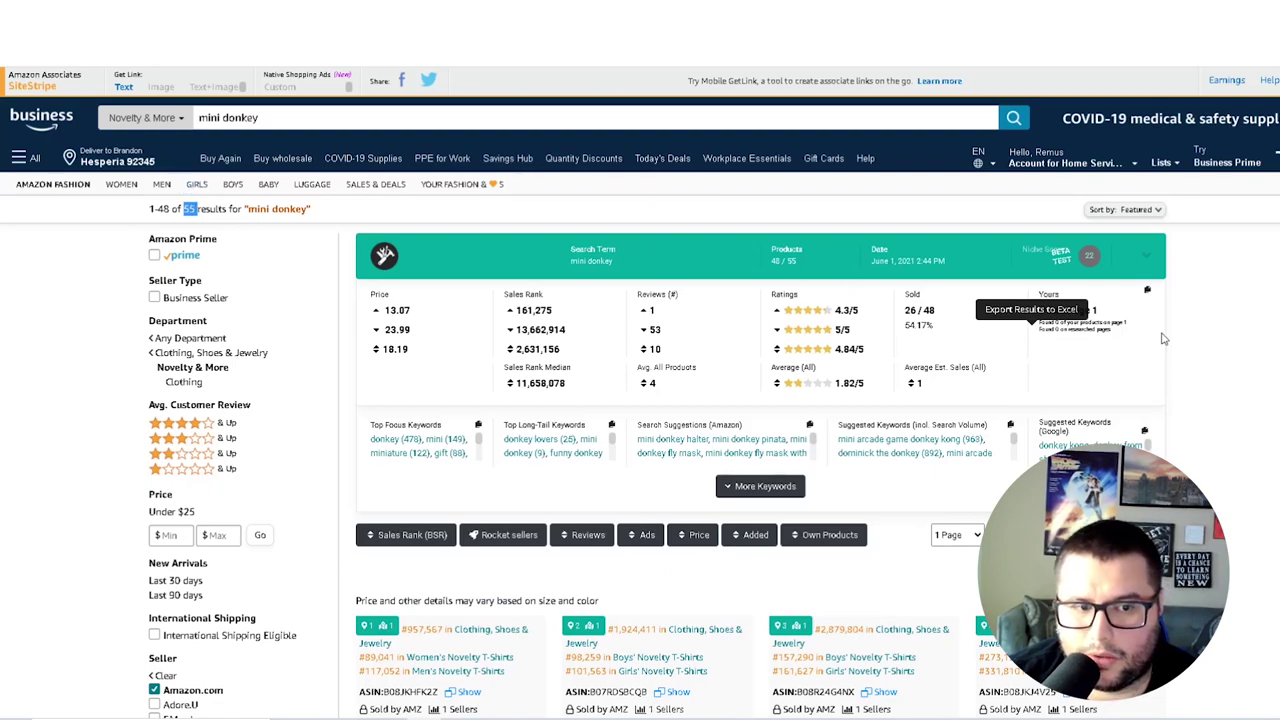
- Compare the designs and sales ranks of the shirts throughout the first page of "mini donkey" results
scroll(640, 400, down, 2)
scroll(1277, 686, down, 15)
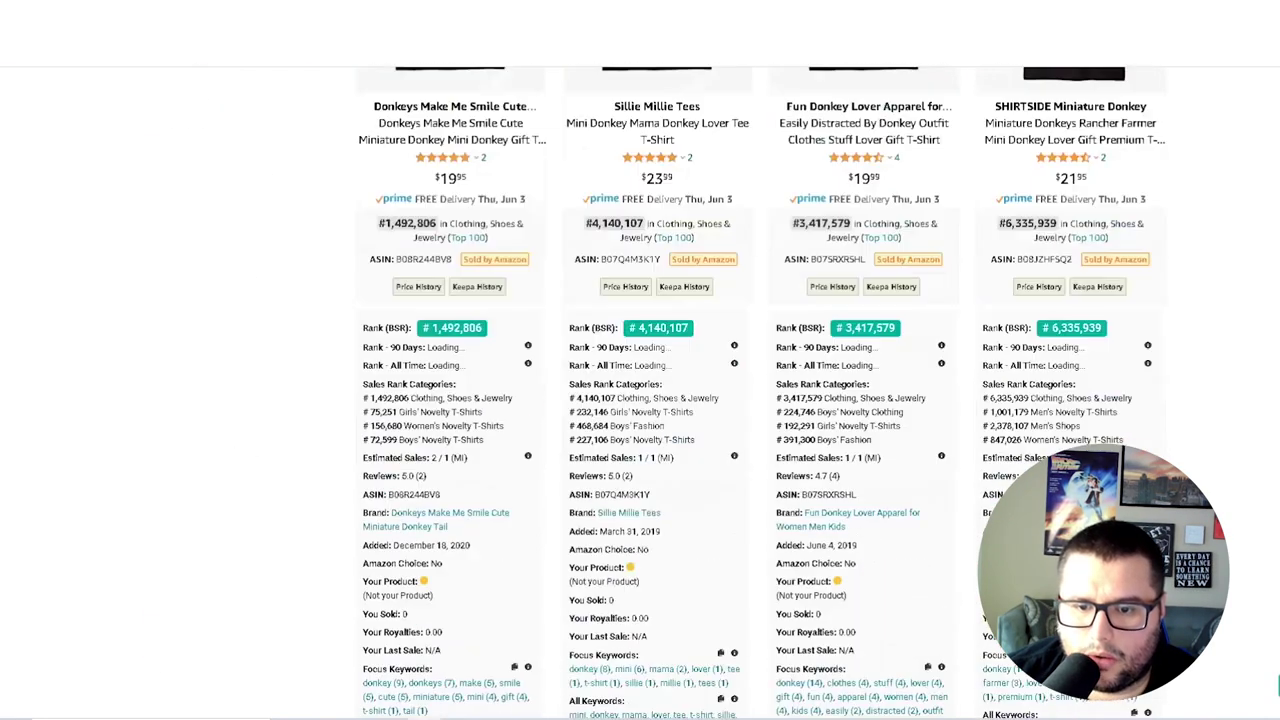
scroll(1277, 686, up, 5)
scroll(1277, 686, down, 5)
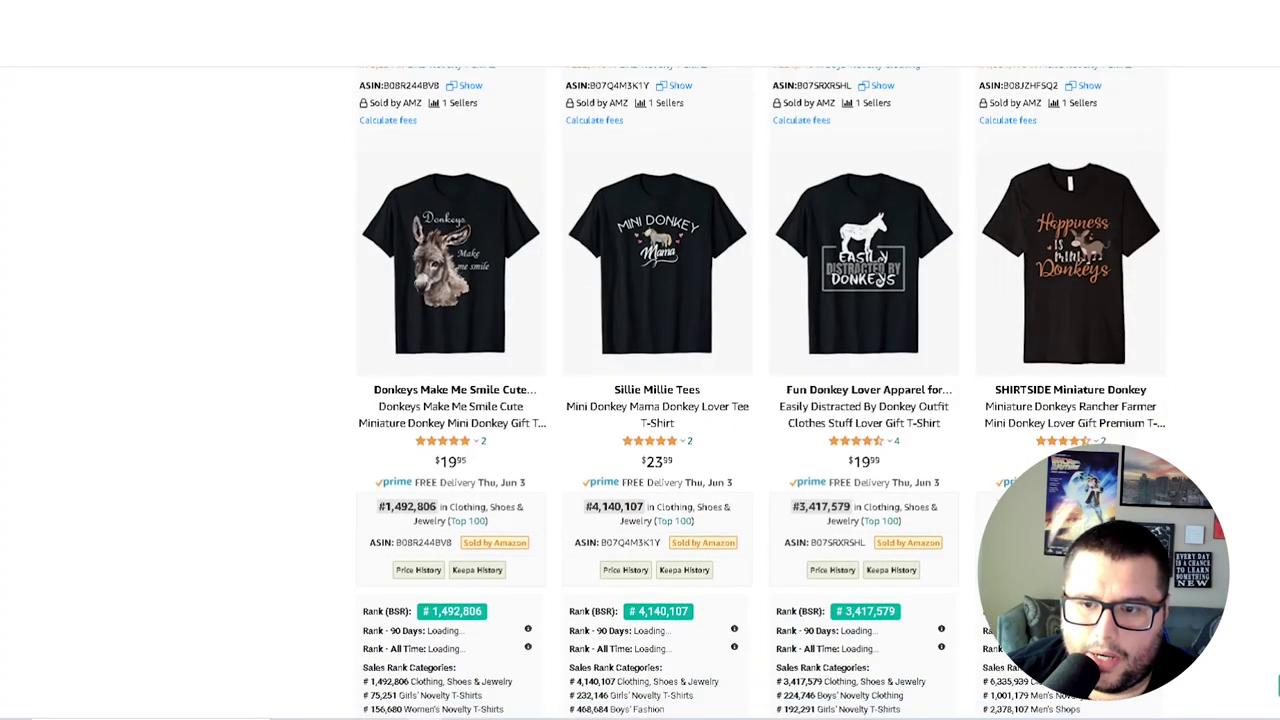
scroll(1277, 686, down, 10)
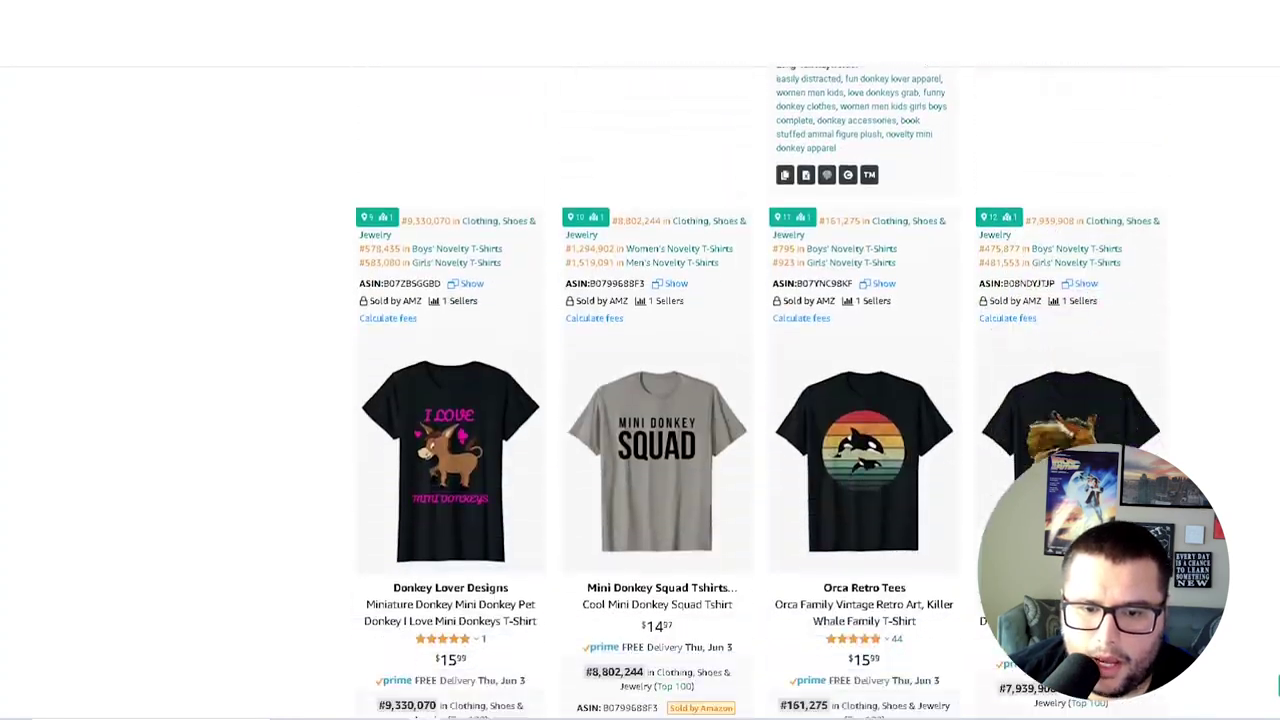
scroll(1277, 686, down, 20)
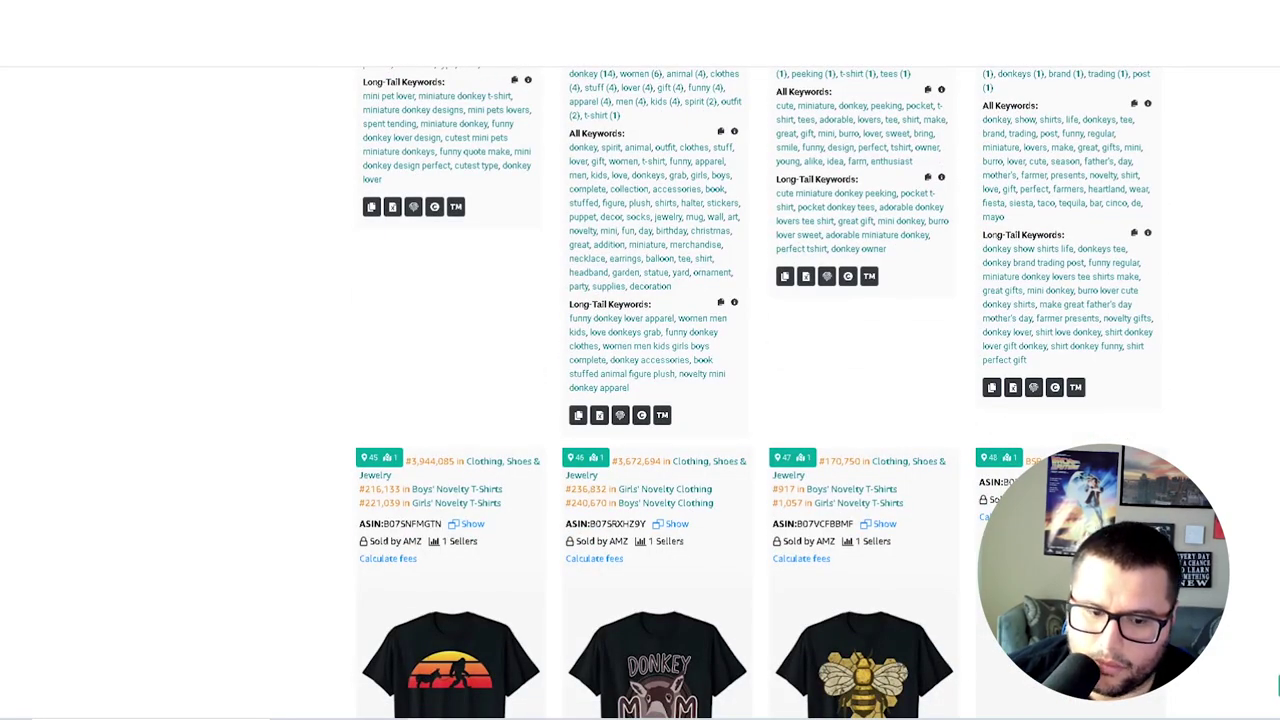
- Go through the last listings on the first page and open page 2 of the "mini donkey" results
scroll(1277, 686, up, 1)
scroll(1277, 686, down, 12)
scroll(1277, 686, down, 4)
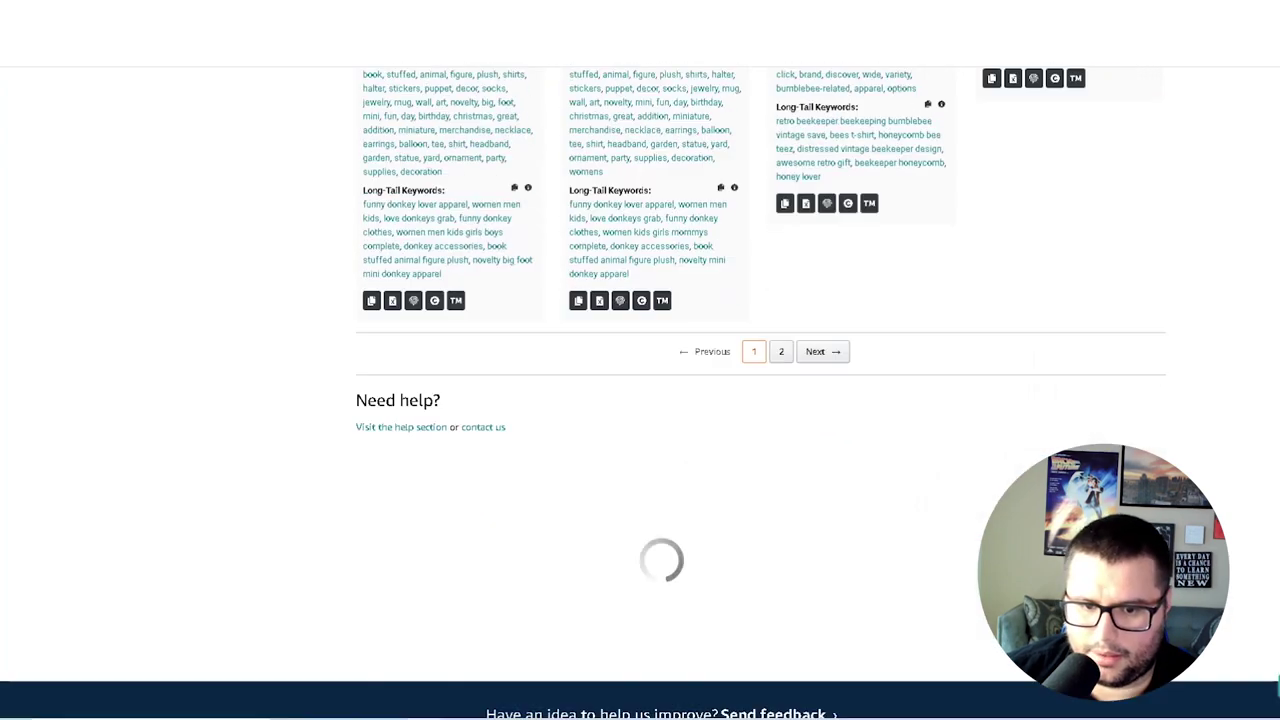
click(779, 354)
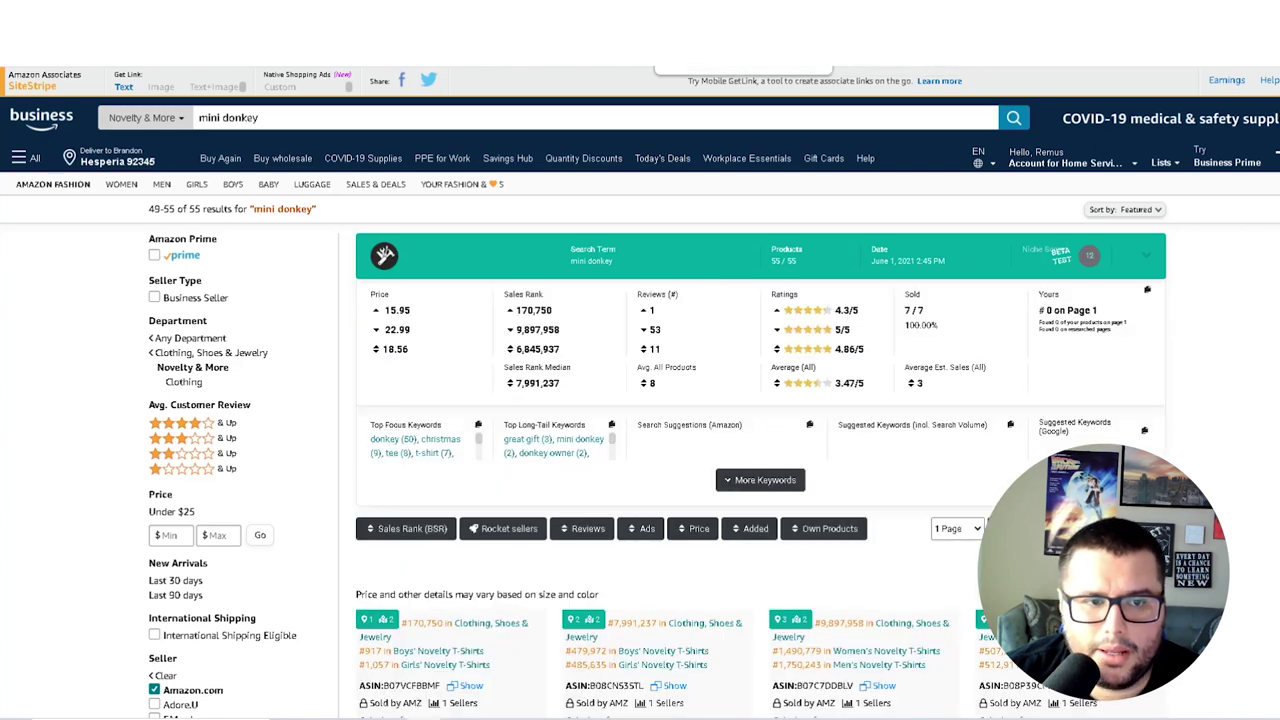
- Examine the designs, sales ranks and estimated sales of the shirts on page 2 of the "mini donkey" results
scroll(1172, 401, down, 5)
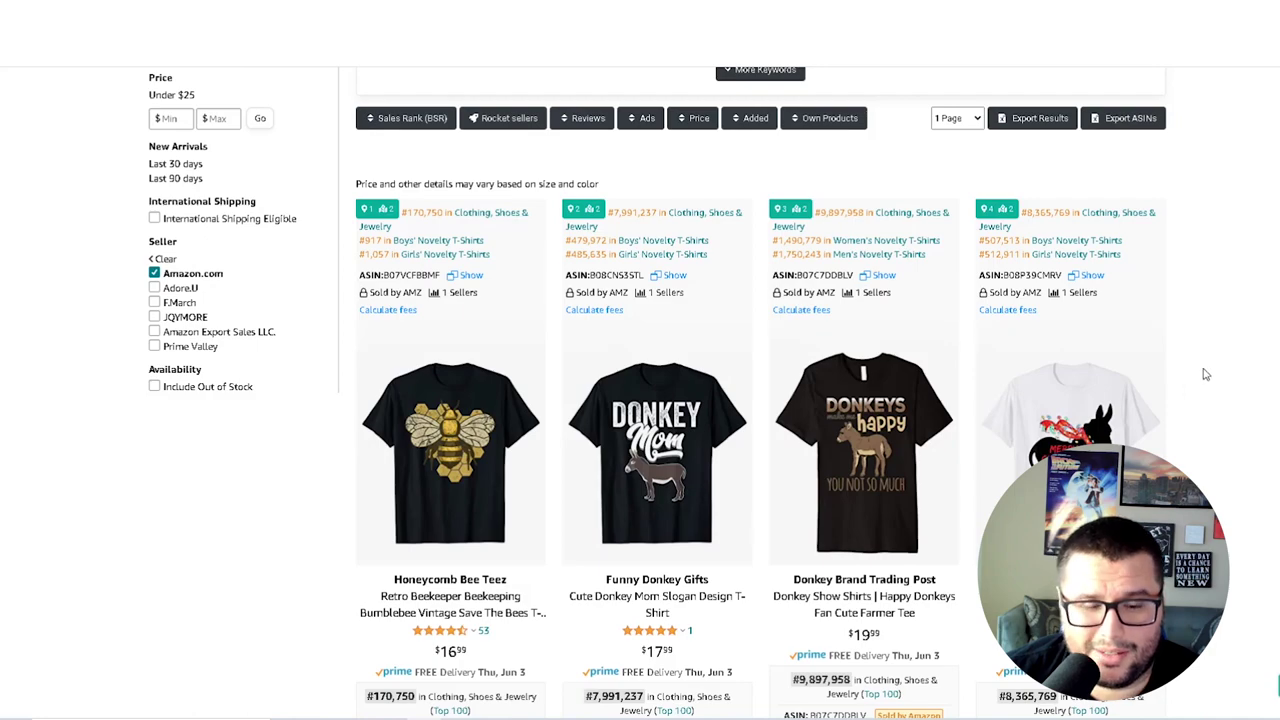
scroll(1226, 350, down, 3)
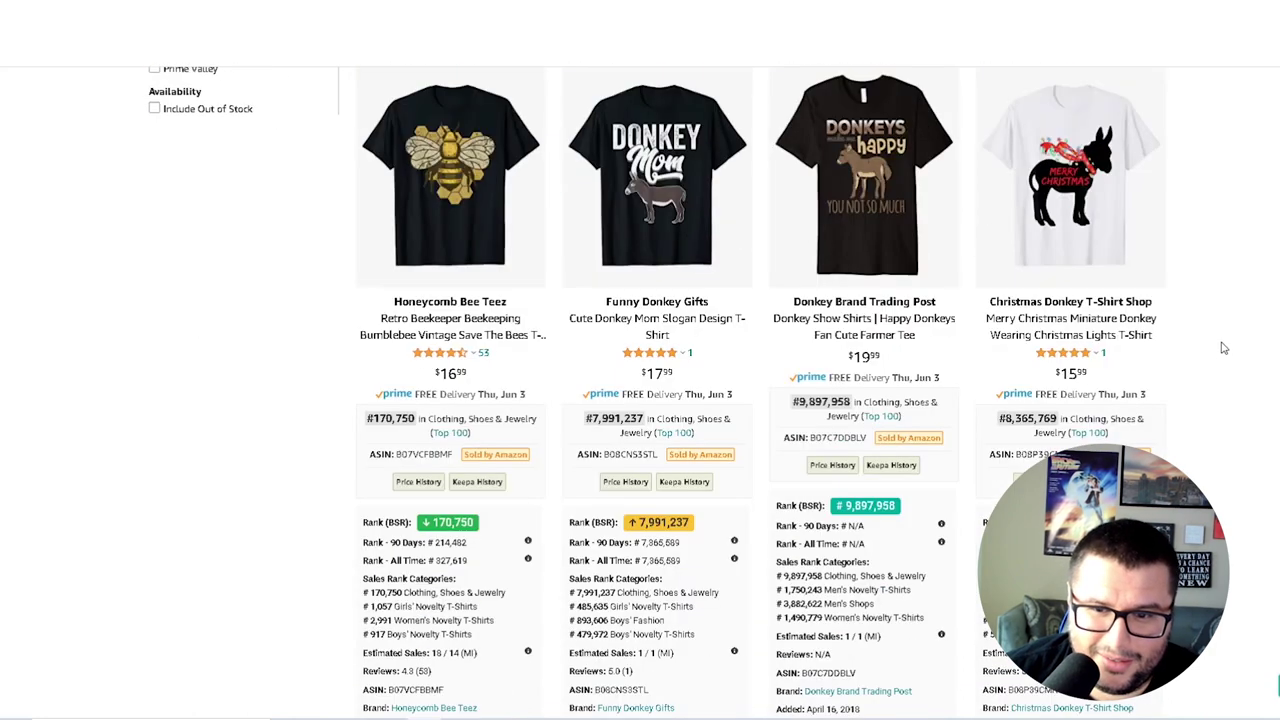
scroll(1224, 348, down, 1)
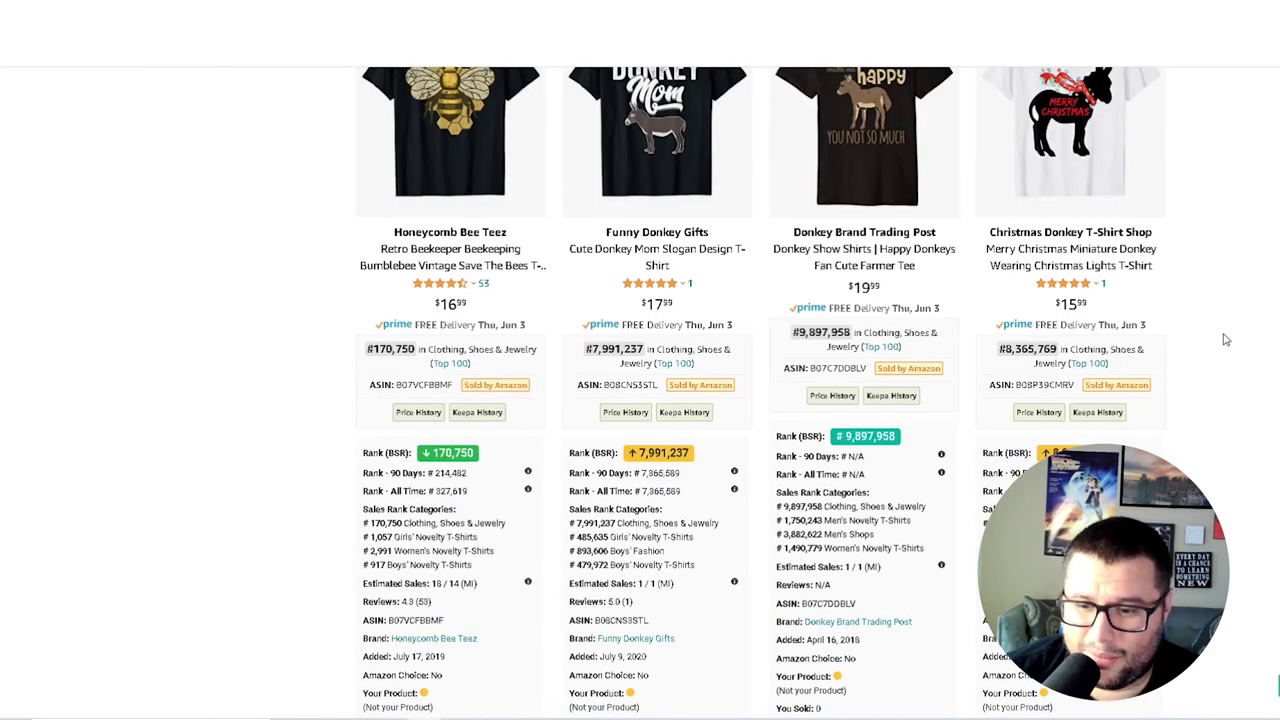
scroll(724, 460, down, 2)
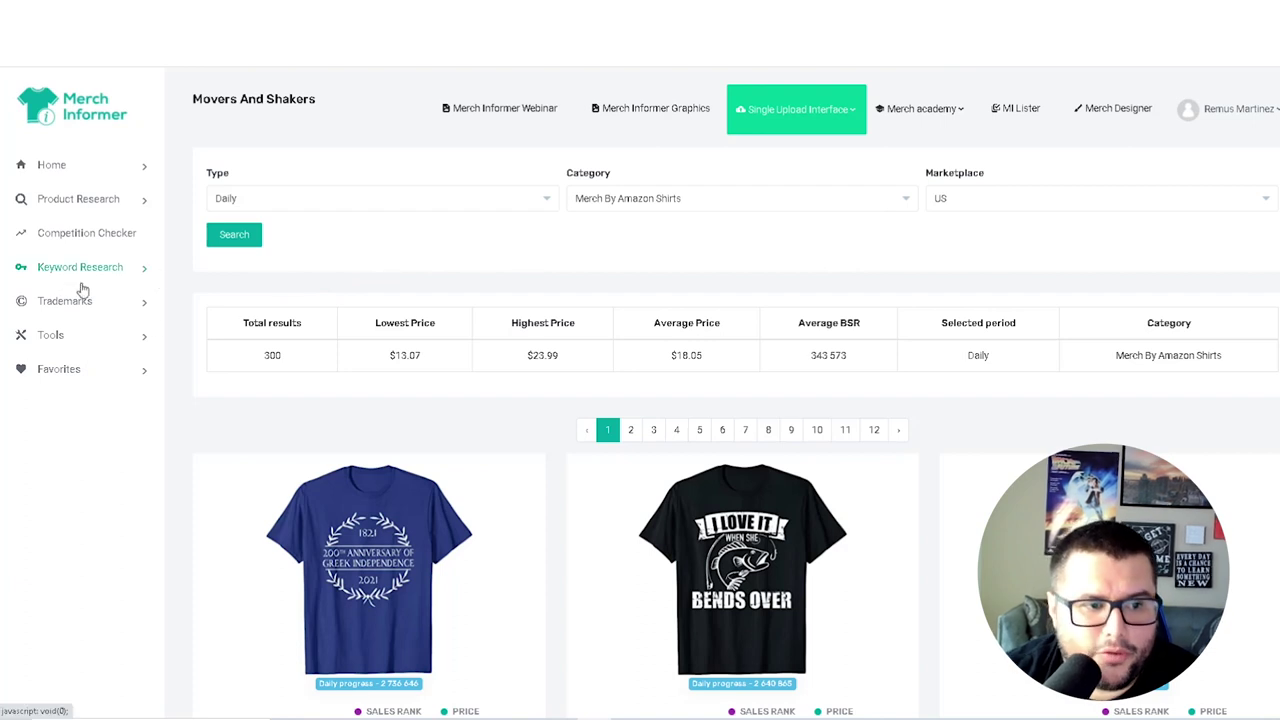
- Open the daily Movers And Shakers results for Merch By Amazon Shirts in the US marketplace
click(133, 203)
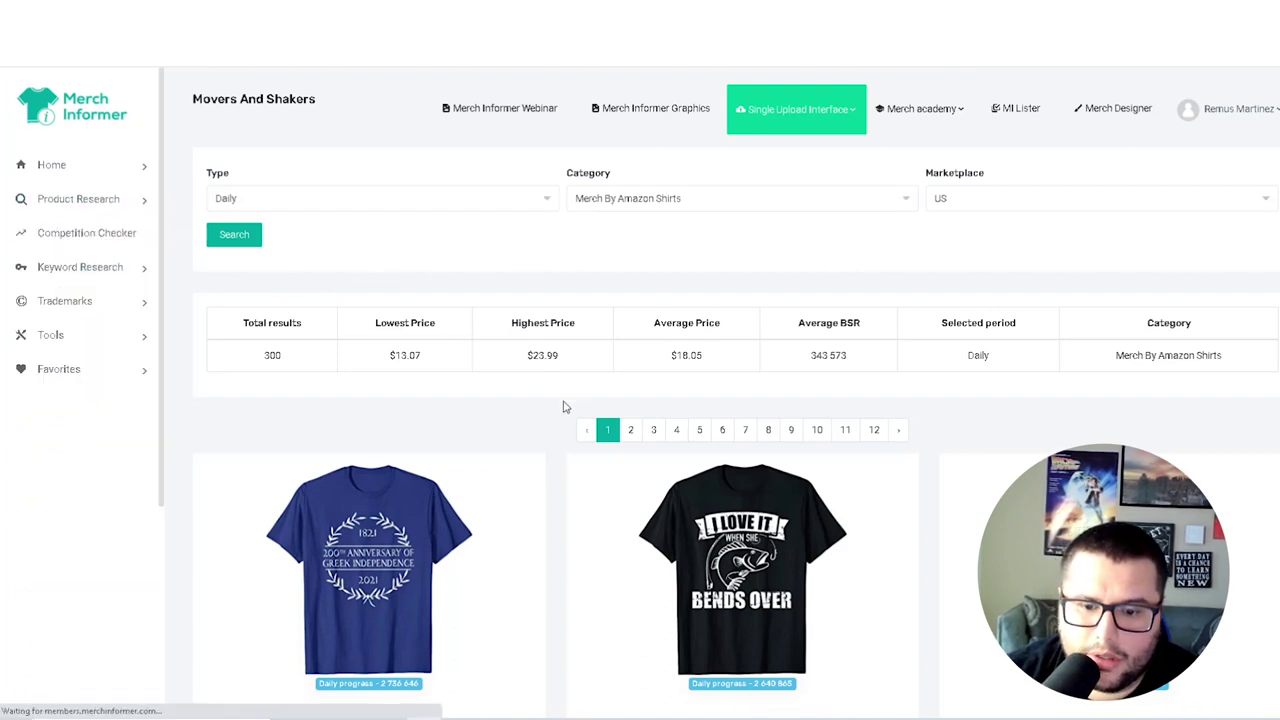
click(228, 199)
click(228, 256)
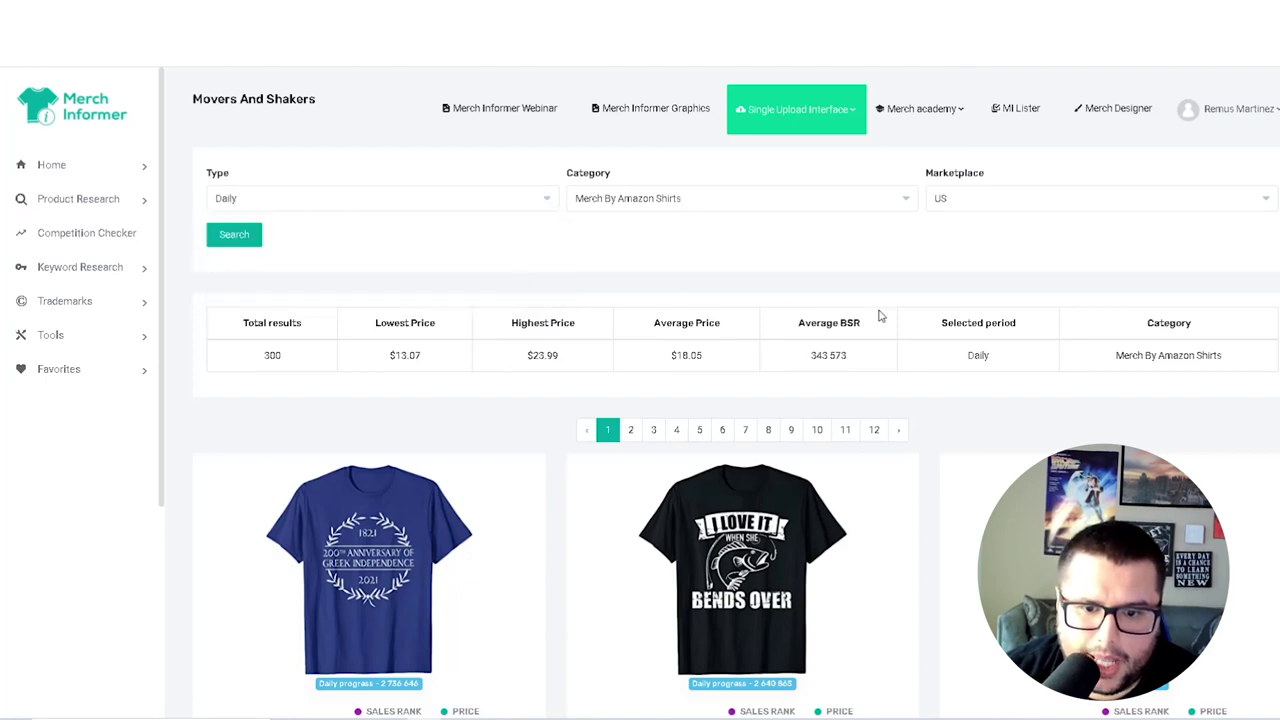
- Review the sales-rank charts of the first three shirts and check the "Fishing I love it when she bends over" listing on Amazon
scroll(850, 315, down, 3)
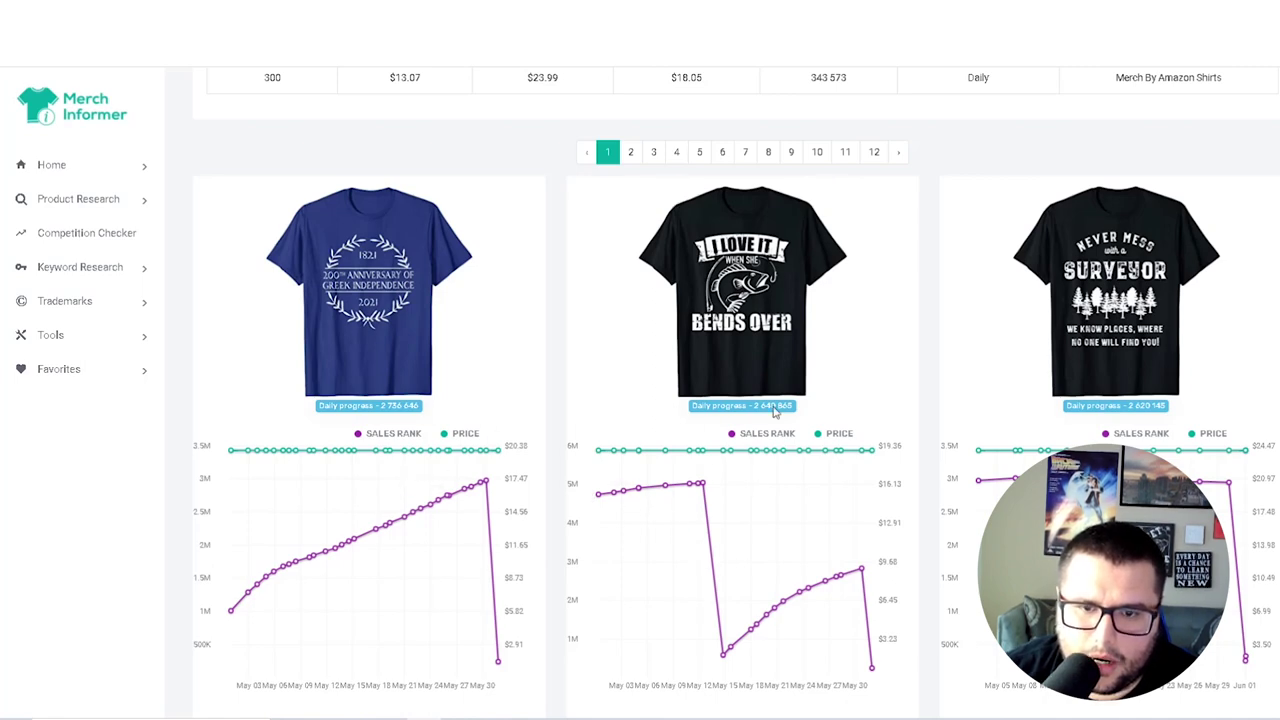
scroll(1193, 289, down, 2)
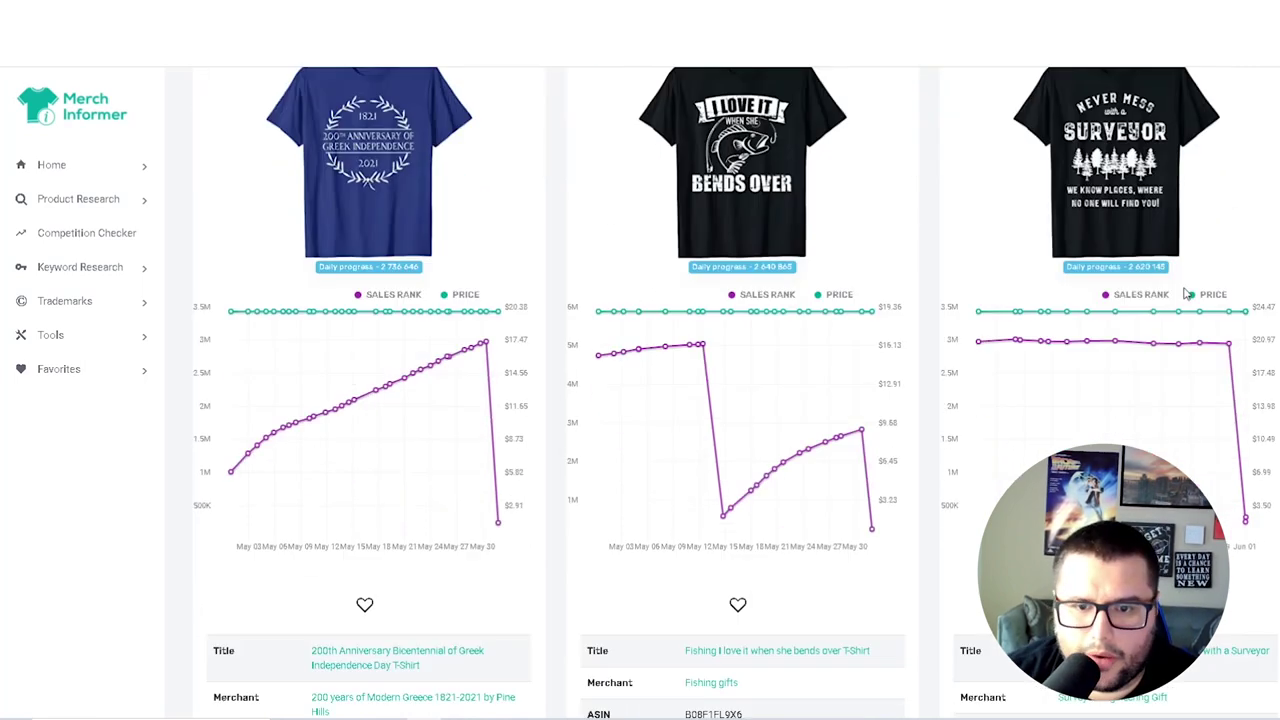
scroll(753, 305, down, 3)
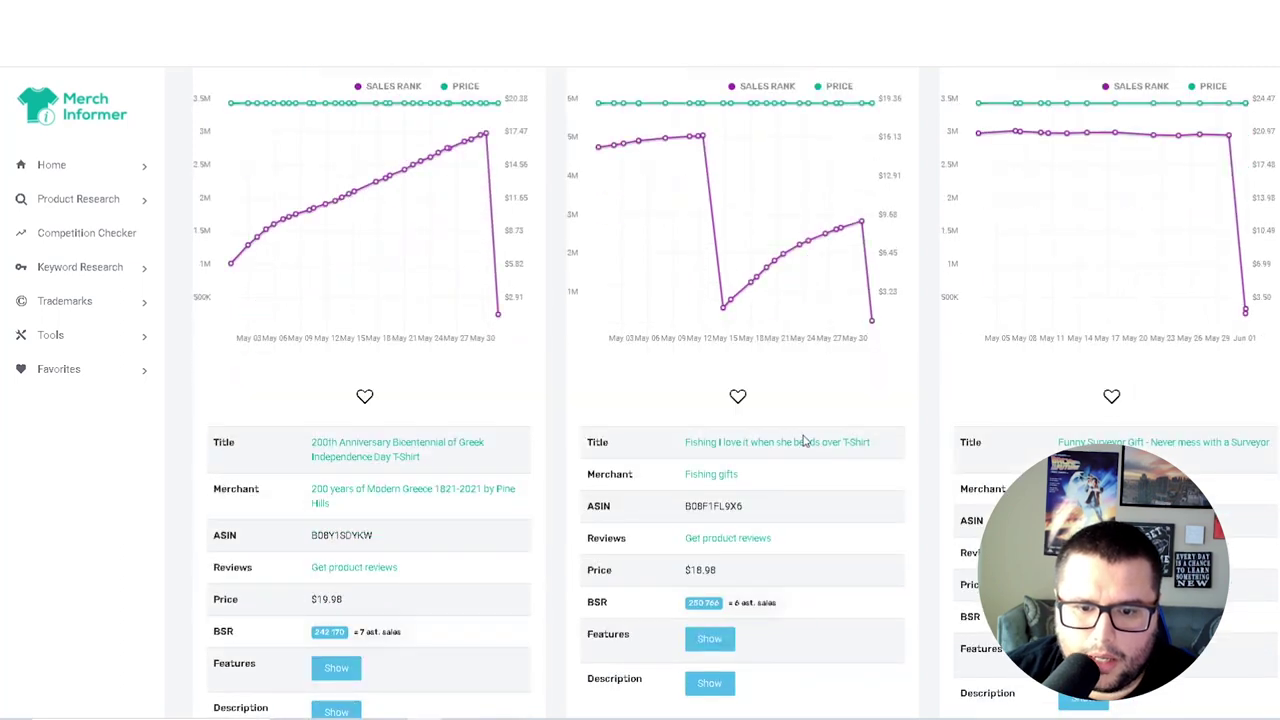
click(820, 451)
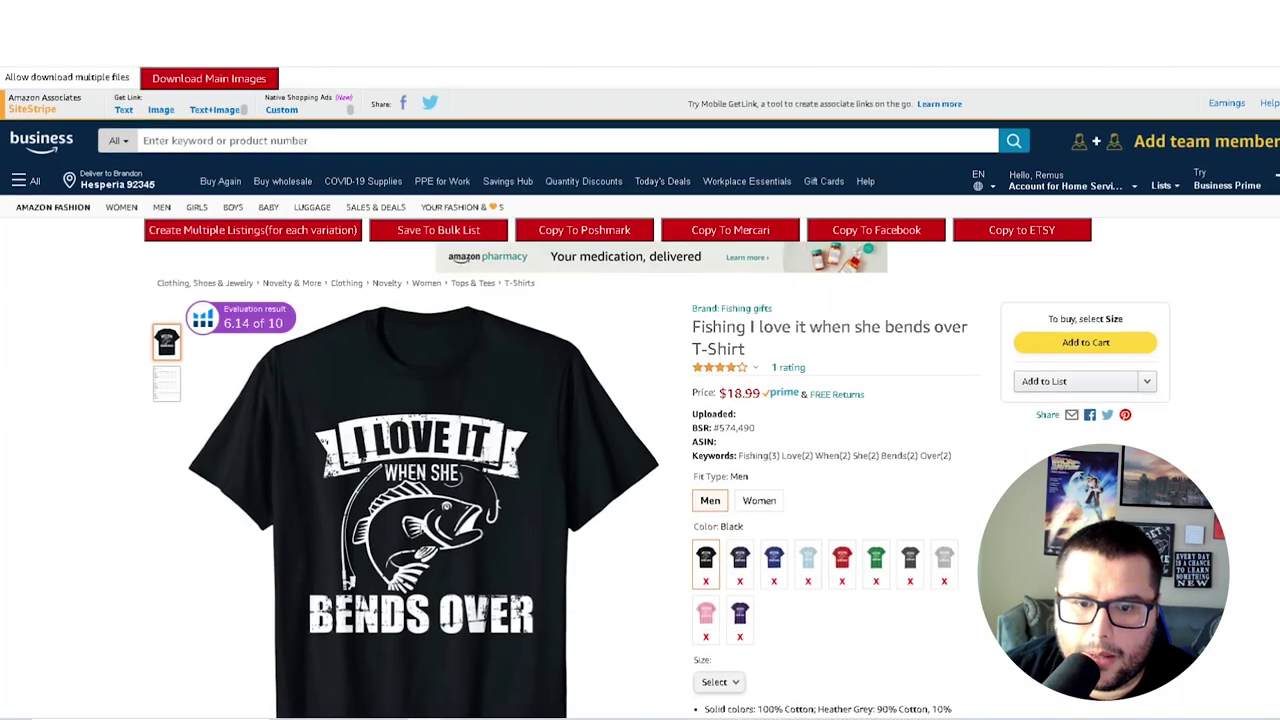
key(ctrl+w)
- Inspect the May sales-rank history of the "Daddy Pit Crew" shirt in the second row of Movers And Shakers
scroll(918, 421, down, 4)
scroll(918, 421, down, 2)
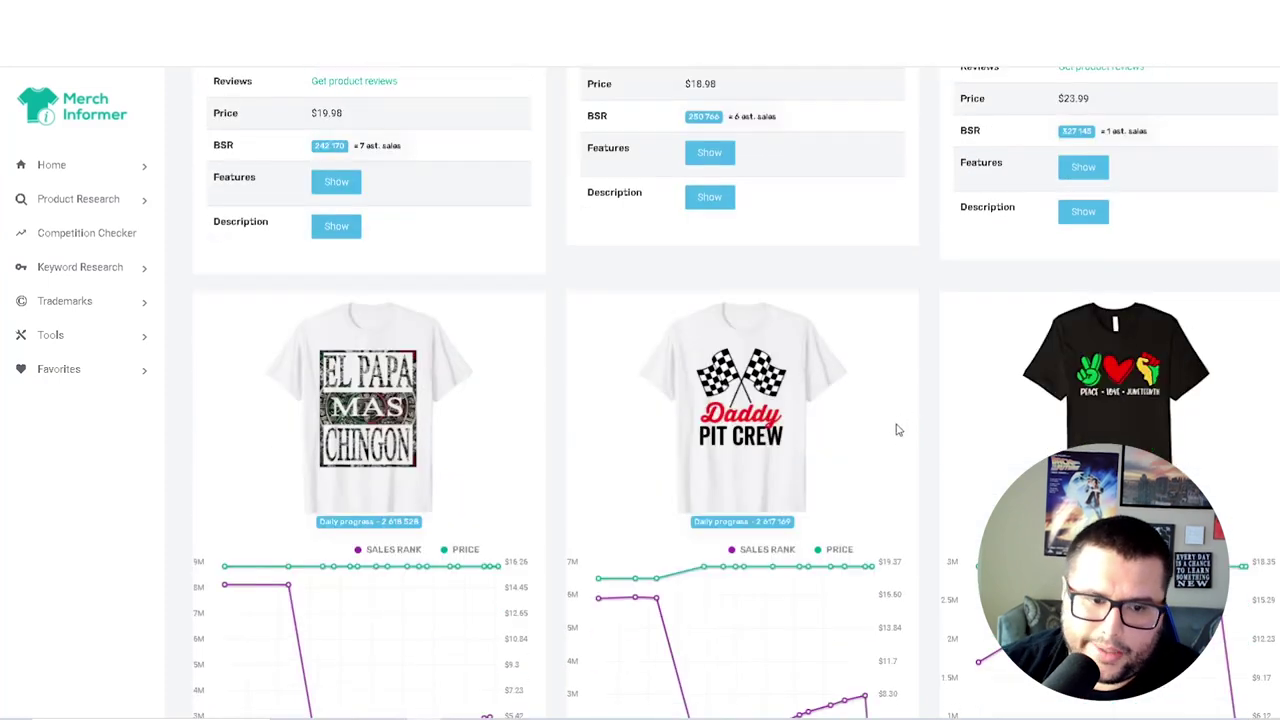
scroll(980, 403, down, 2)
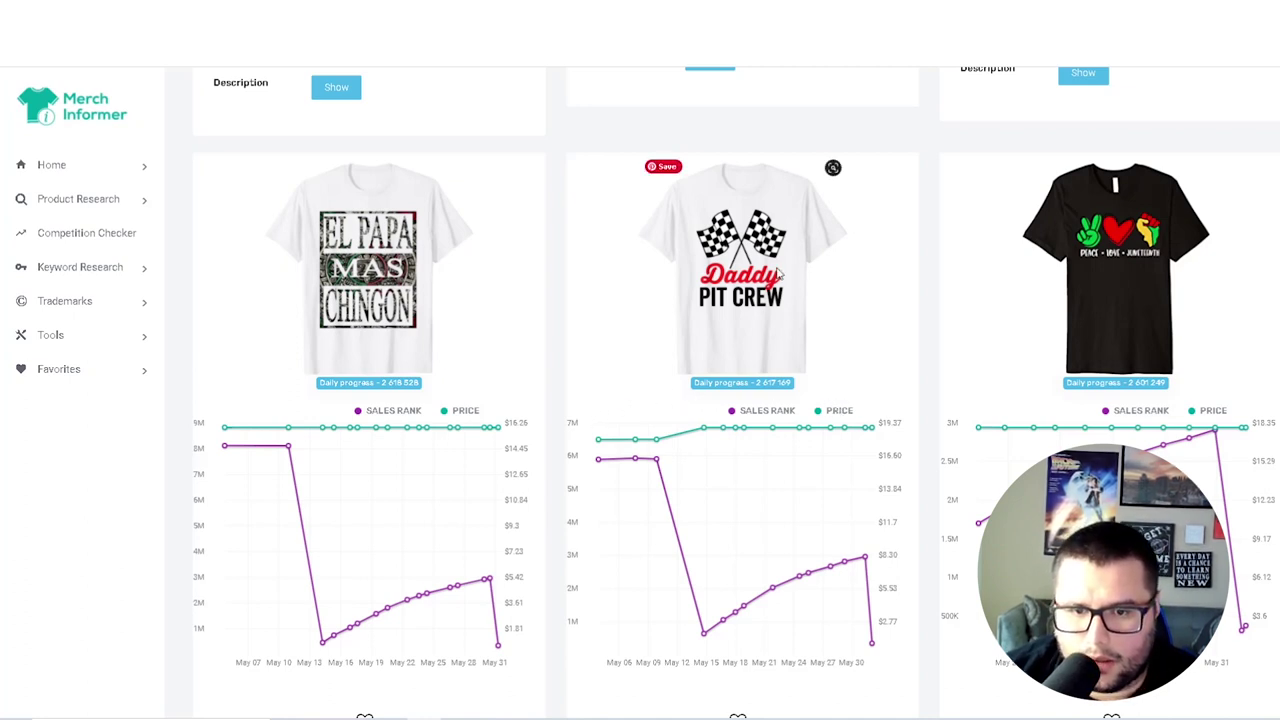
scroll(826, 310, down, 1)
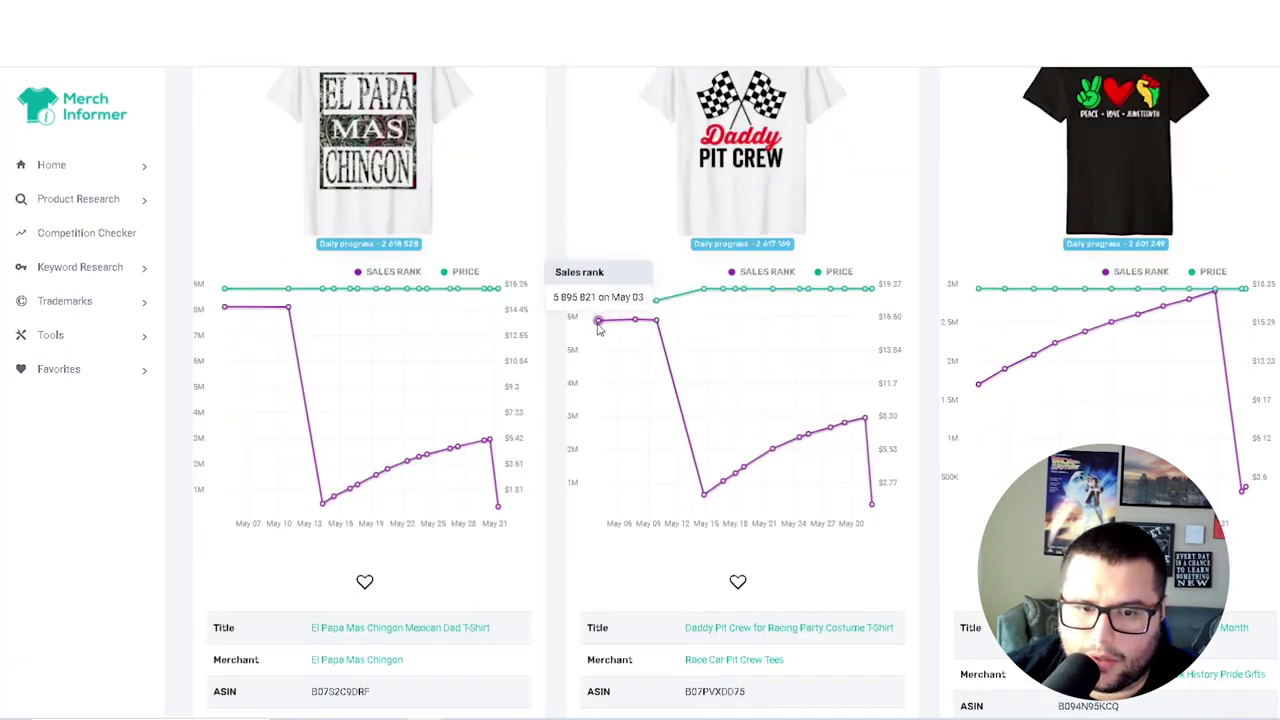
mouse_move(705, 503)
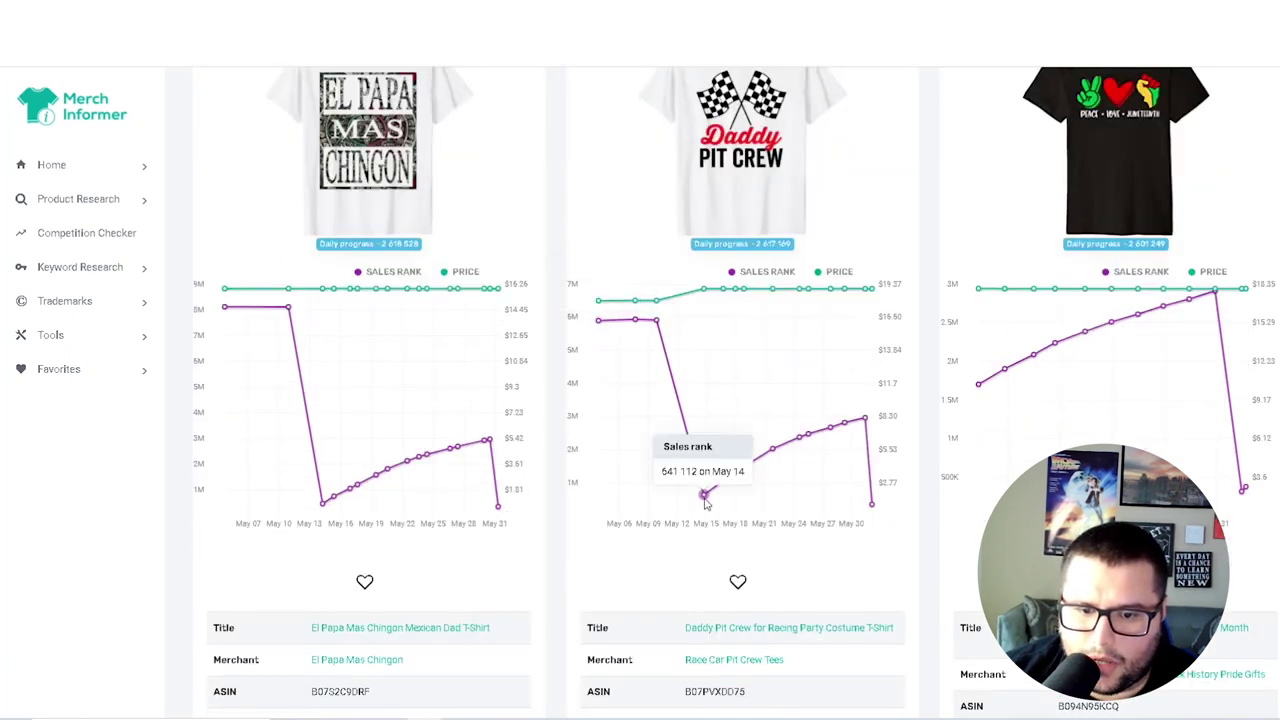
mouse_move(871, 505)
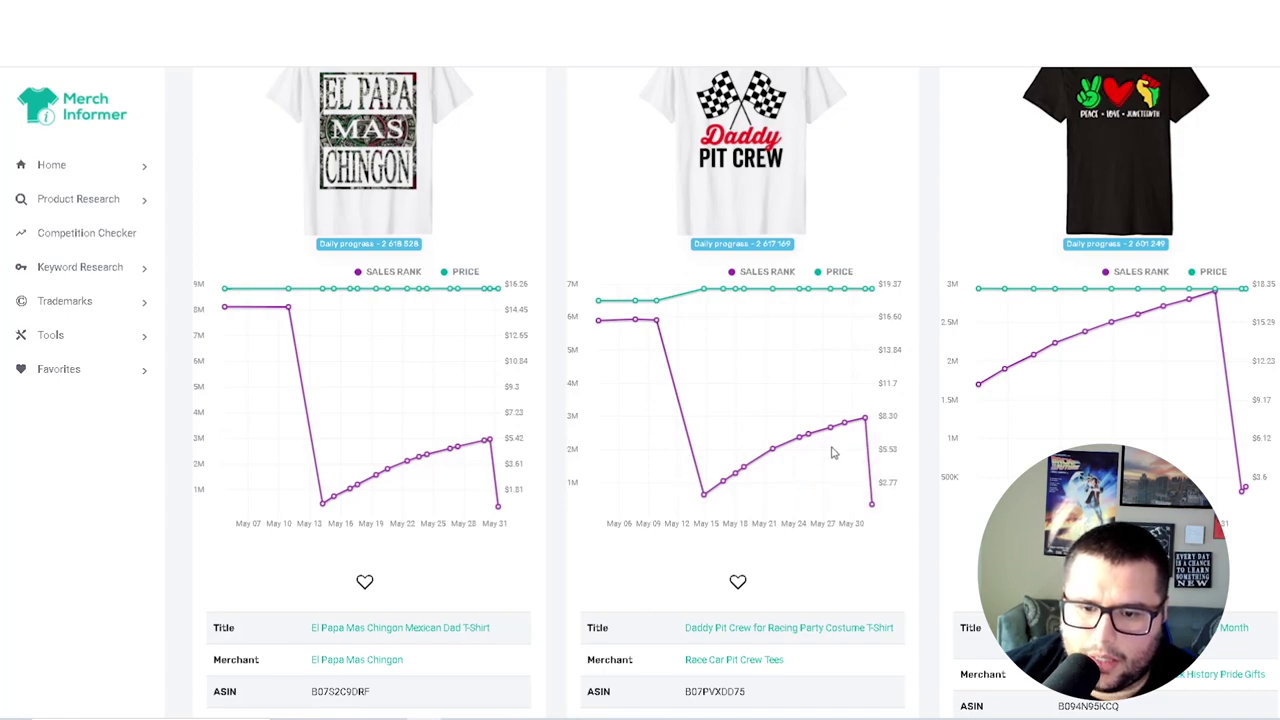
- Examine the sales-rank and price charts in the row with the "Proud Mom of an Awesome 2021 Graduate" shirt
scroll(868, 455, down, 8)
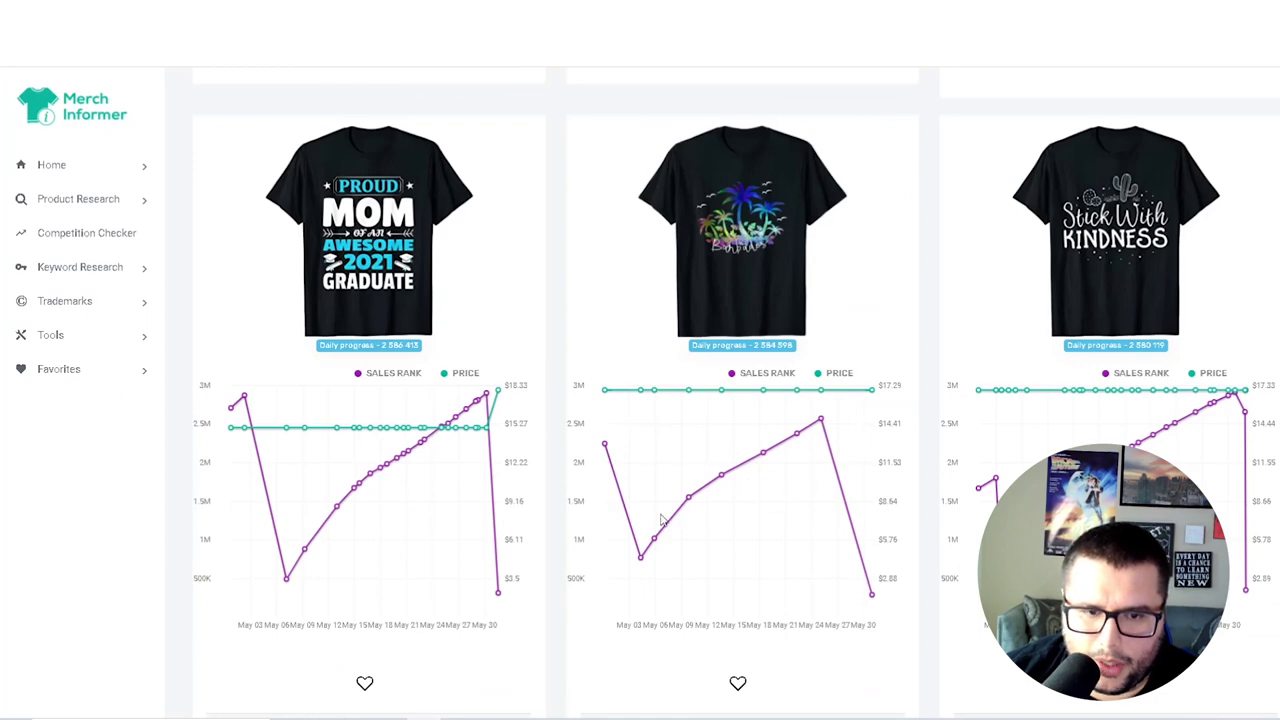
scroll(1190, 432, down, 1)
mouse_move(476, 340)
scroll(480, 400, down, 6)
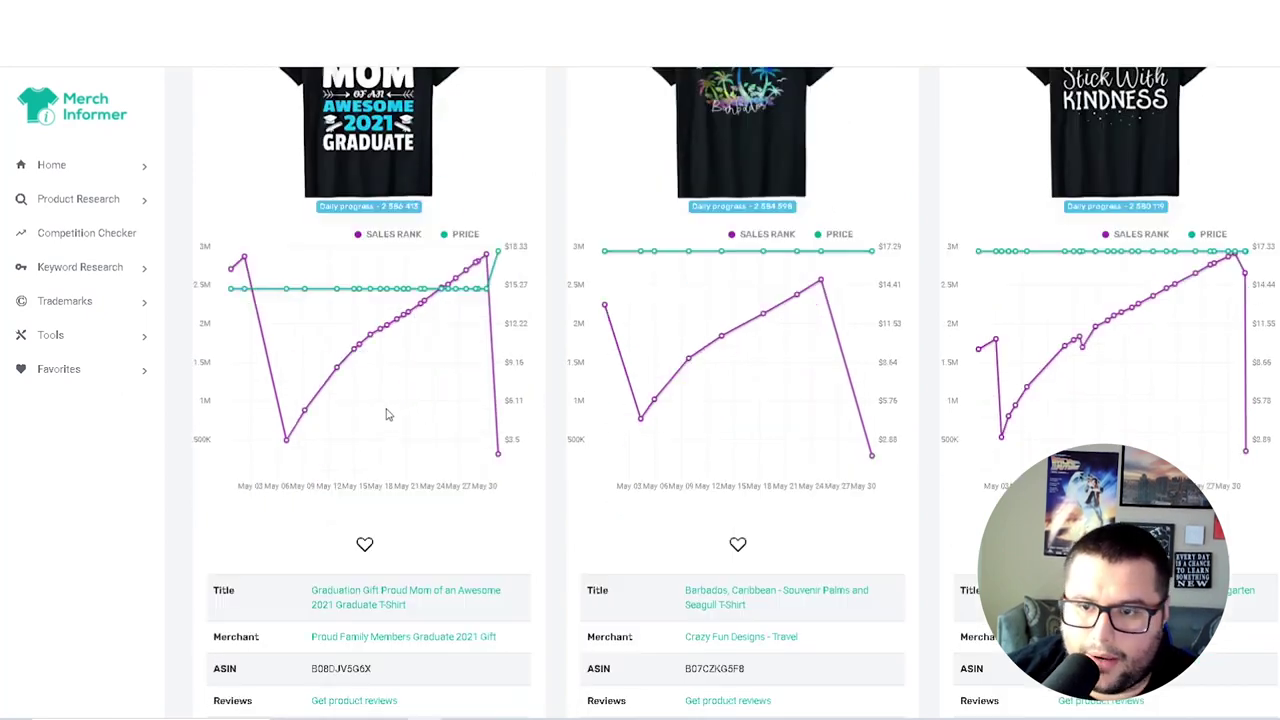
- Compare the charts in the grandpa veteran shirt's row, including the sales-rank history of the "I'm Not Lazy" sloth shirt
scroll(361, 416, down, 2)
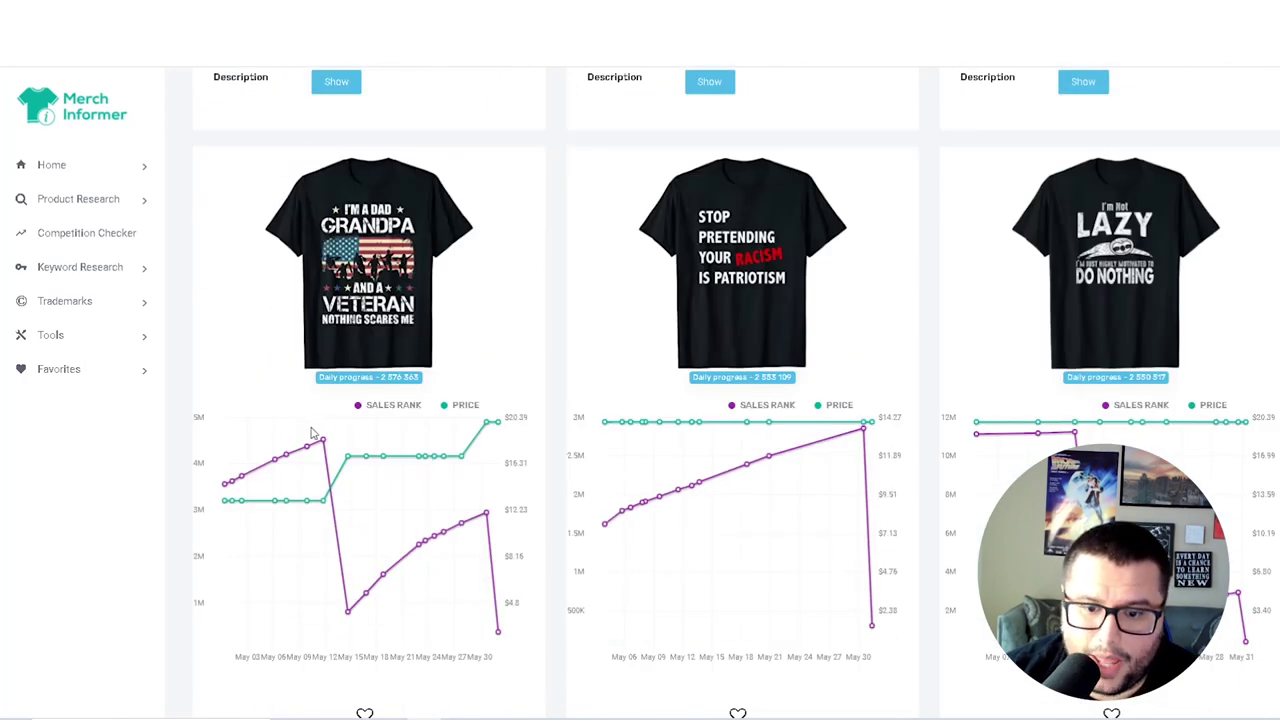
scroll(305, 437, down, 2)
scroll(289, 443, up, 3)
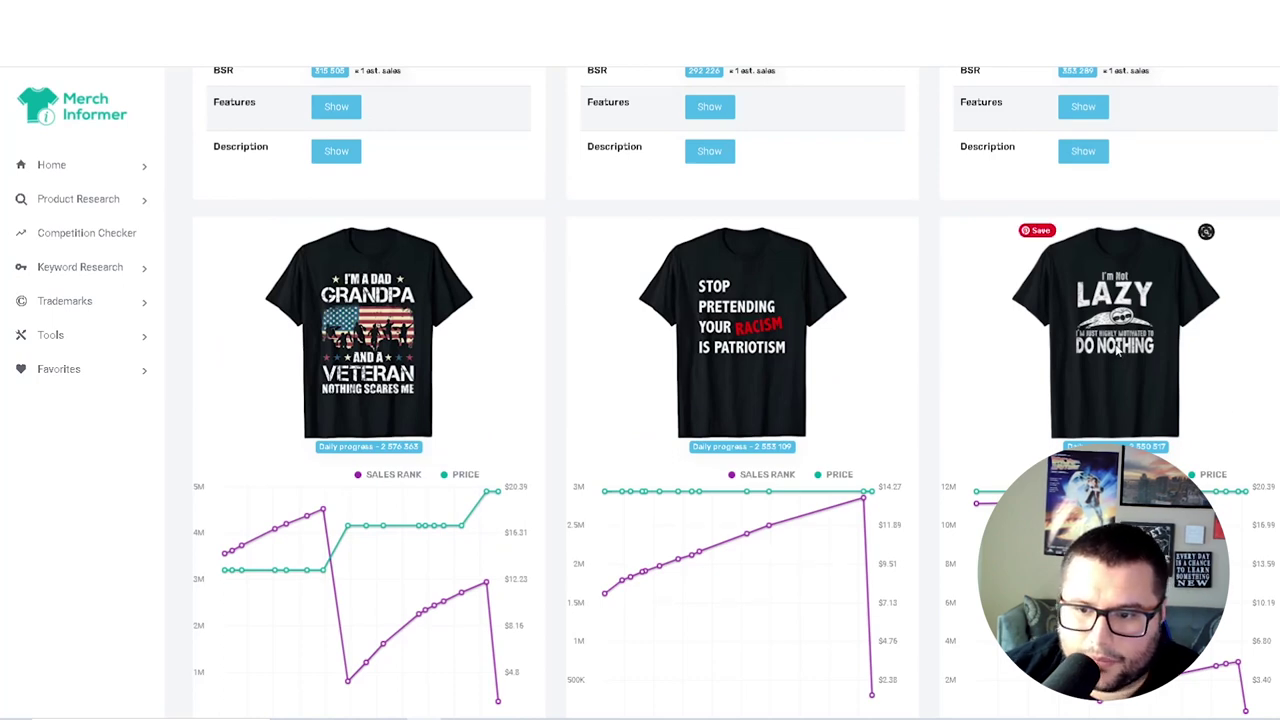
scroll(1168, 344, down, 1)
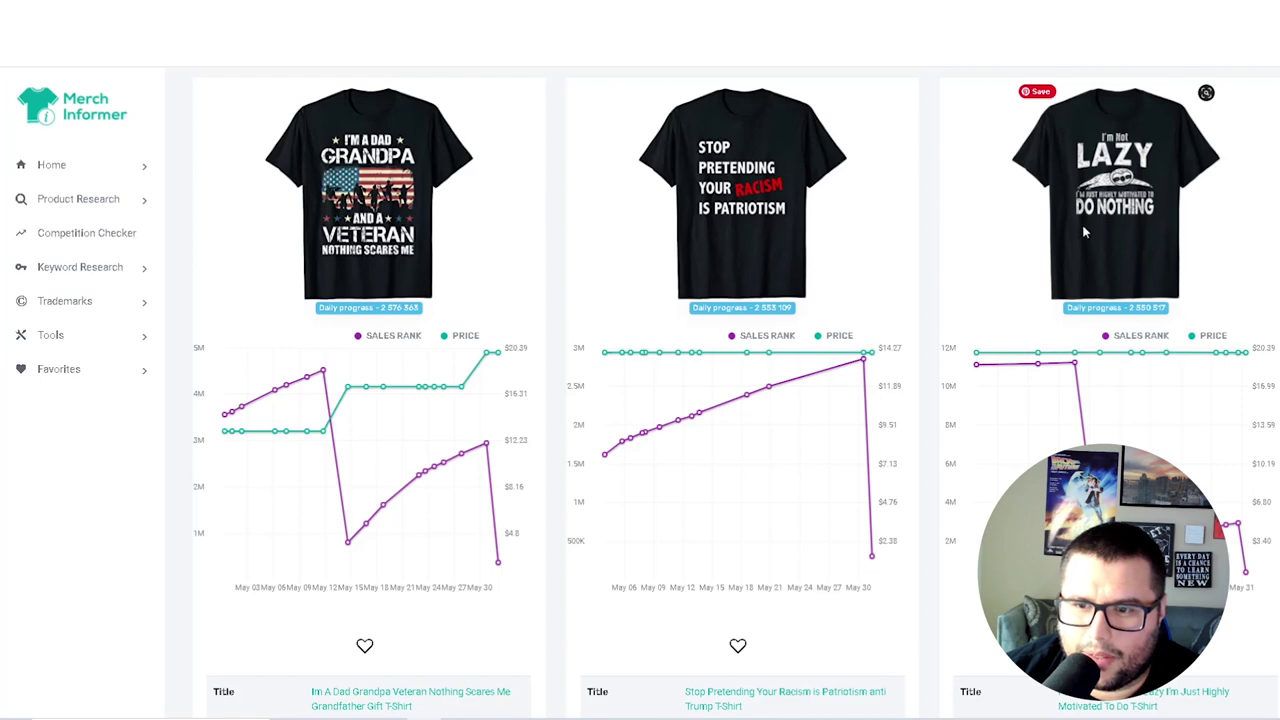
scroll(1154, 246, down, 2)
scroll(1078, 331, up, 1)
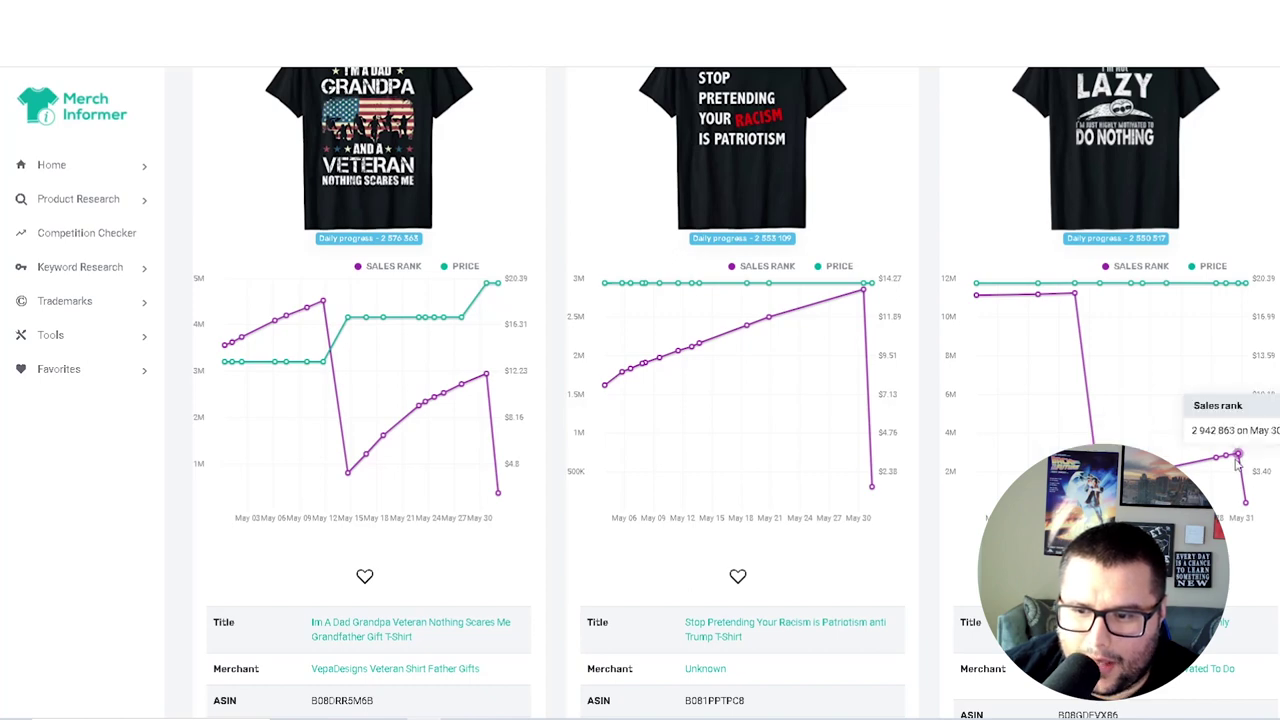
scroll(1040, 388, down, 3)
- Study the designs and sales-rank charts of the "Class of 2021", "Proud American" and "Daycare Queen" shirts
scroll(1040, 388, down, 6)
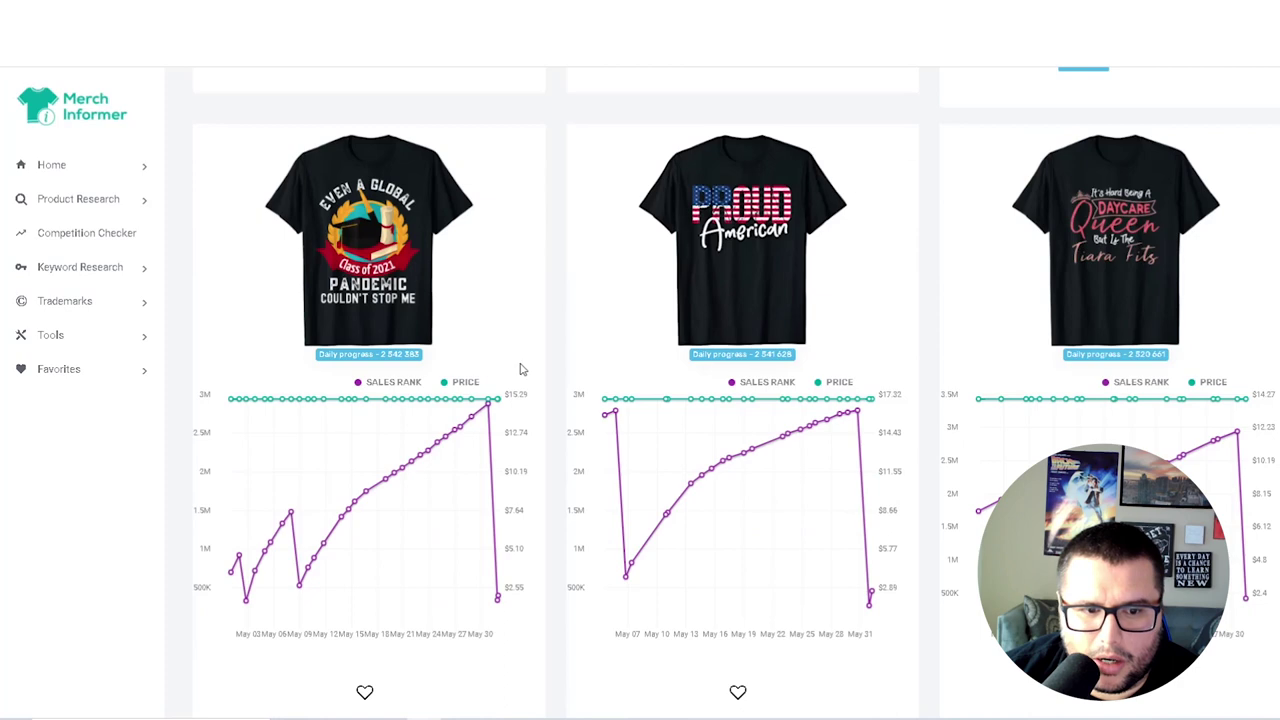
scroll(520, 378, down, 1)
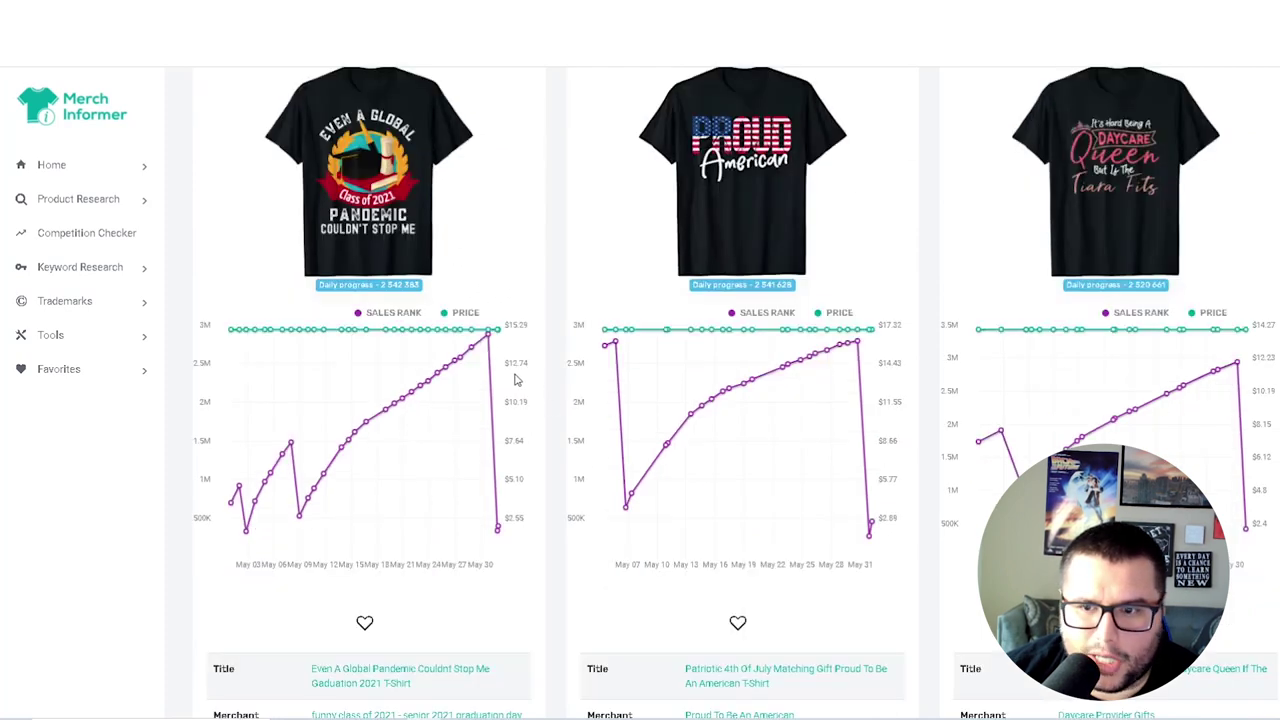
scroll(666, 374, down, 1)
scroll(666, 374, up, 2)
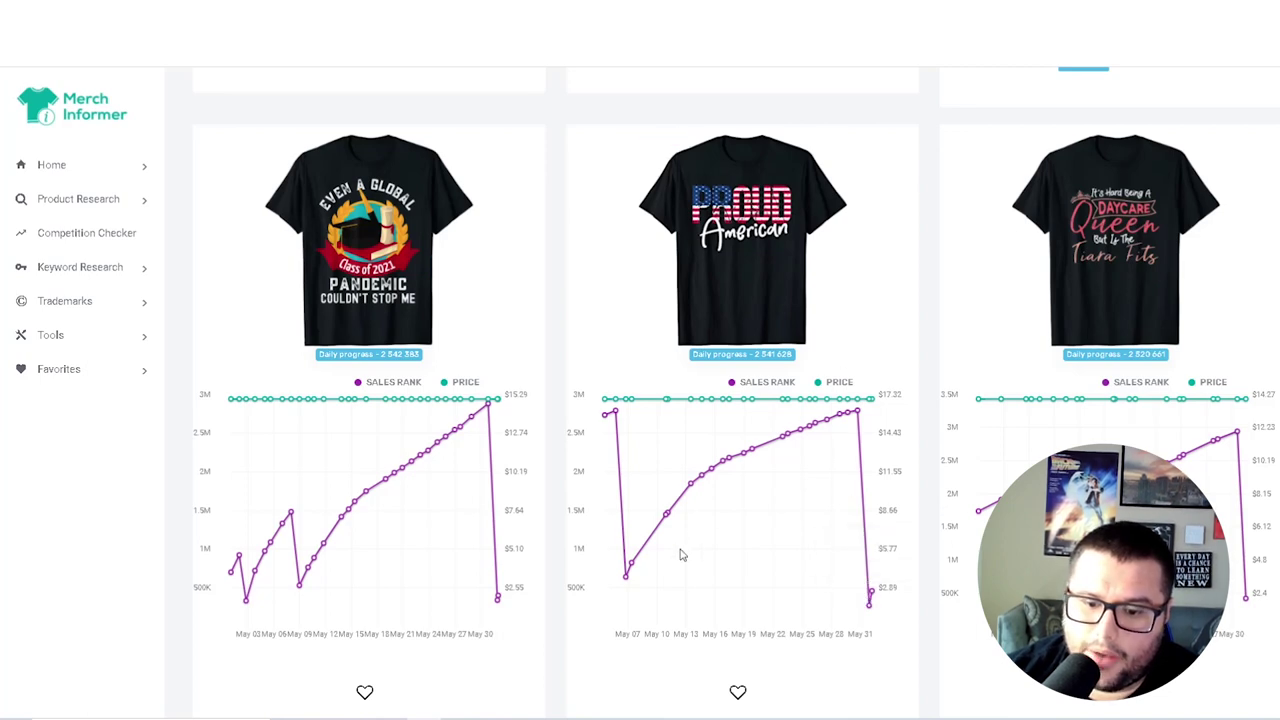
- Look through the following rows, from the Hello Kitty shirt to the "I'd Hit That" shirt, comparing designs, estimated sales and rank charts
scroll(878, 601, down, 8)
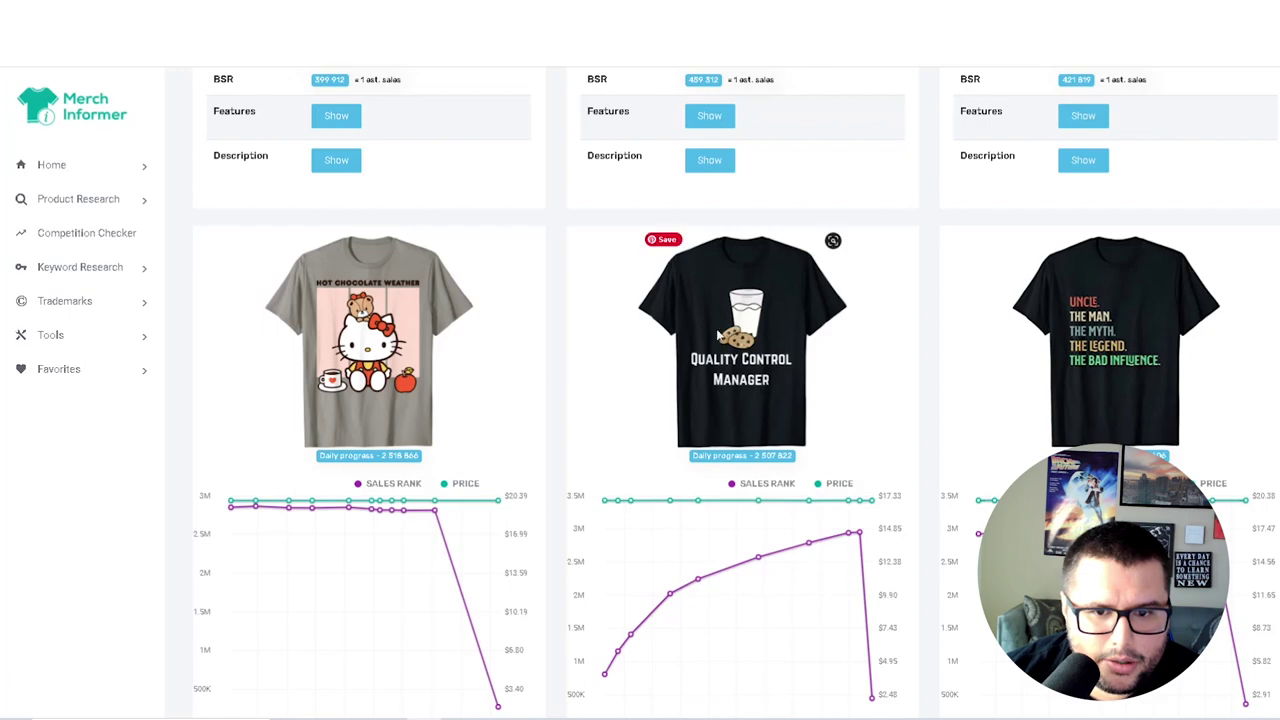
scroll(745, 424, down, 7)
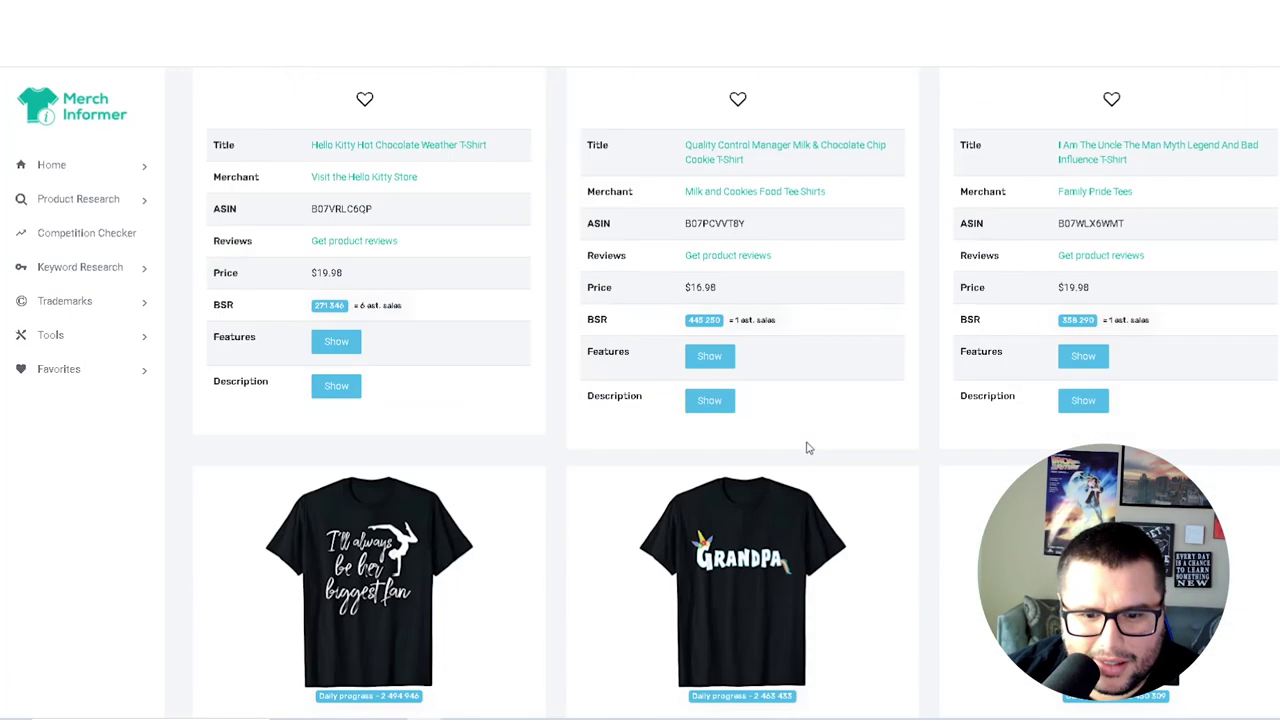
scroll(798, 448, down, 4)
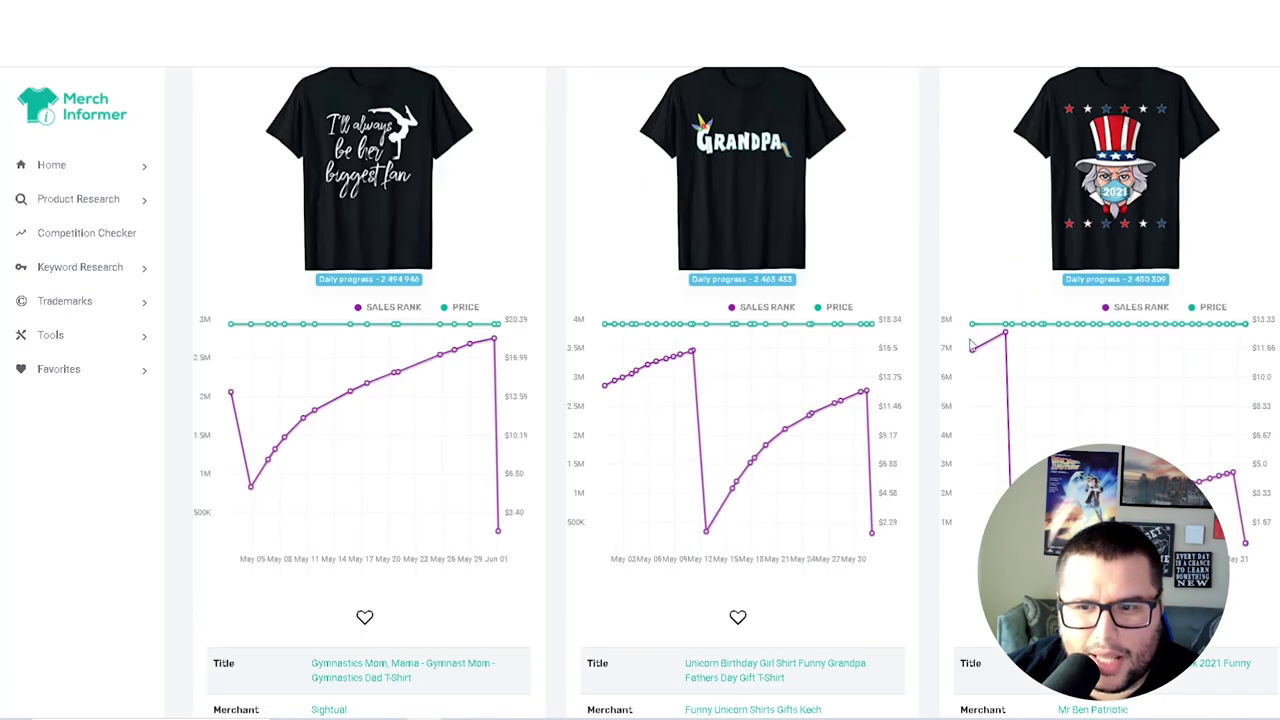
scroll(614, 380, up, 2)
scroll(685, 398, down, 7)
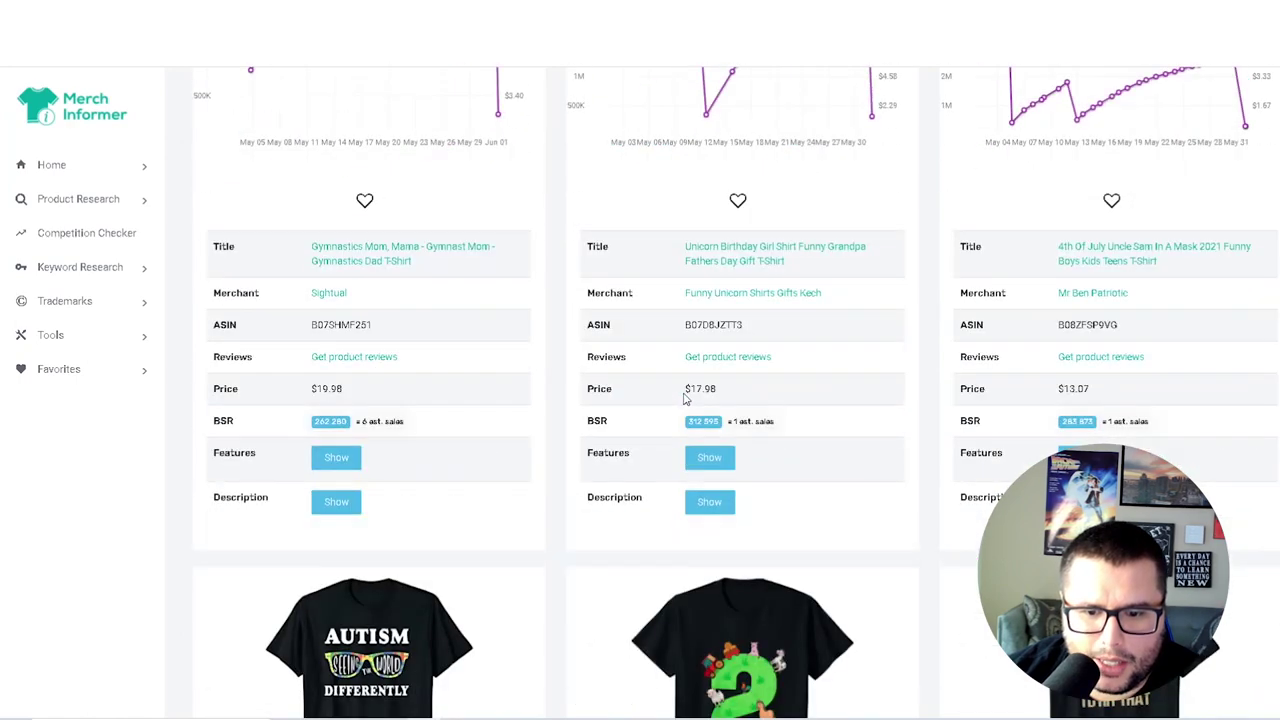
scroll(686, 395, down, 4)
scroll(687, 393, down, 1)
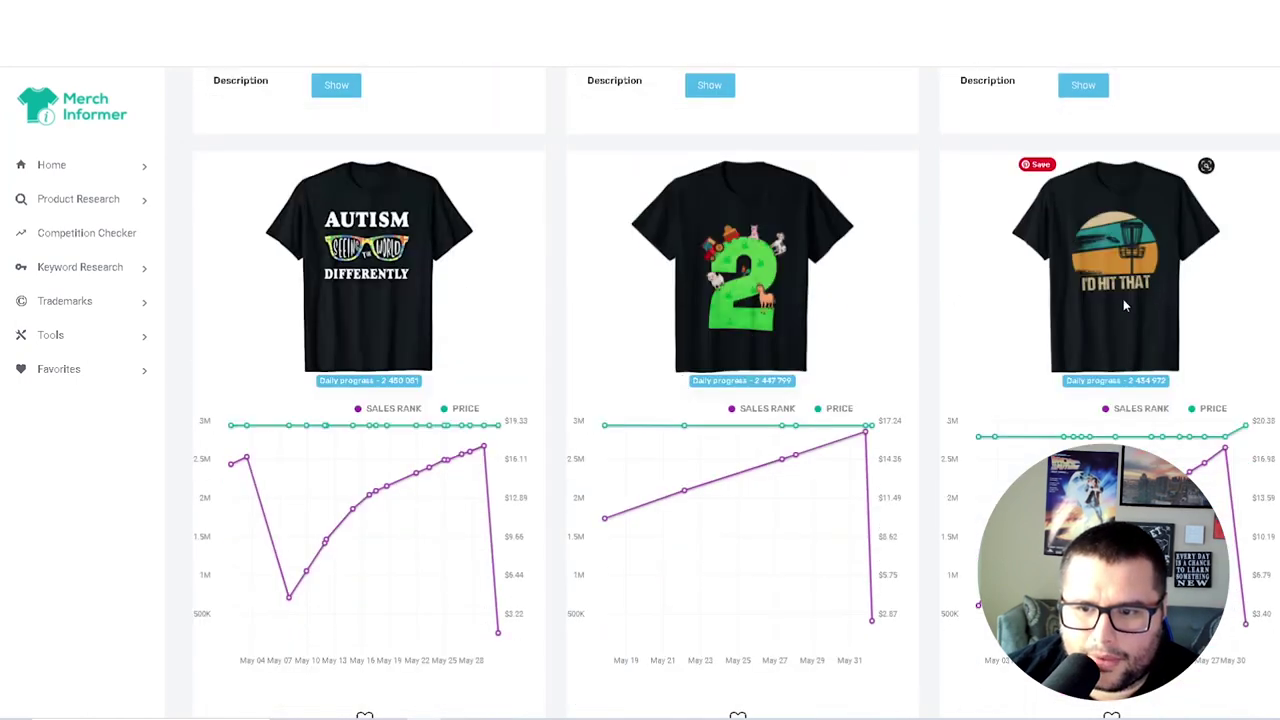
- Recheck the row with the gymnastics, unicorn grandpa and masked Uncle Sam shirts and their sales-rank charts
scroll(1123, 299, up, 12)
scroll(951, 543, down, 6)
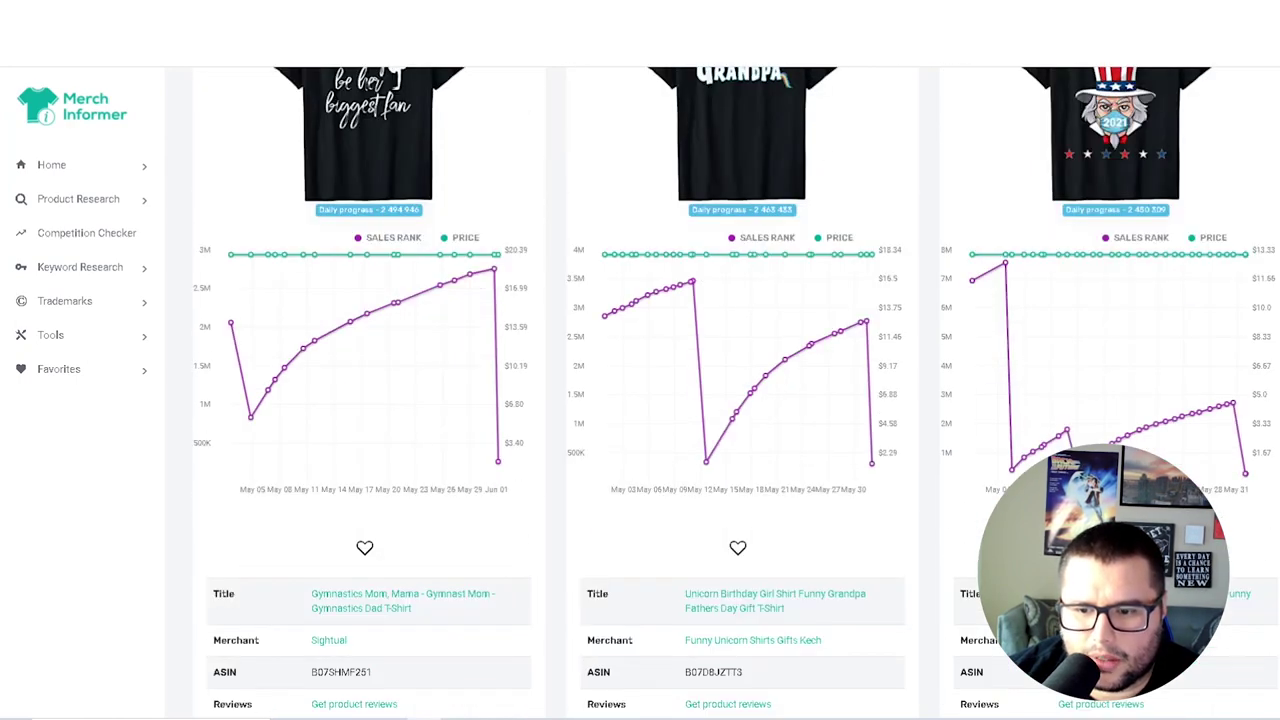
scroll(1186, 440, up, 3)
scroll(1118, 397, down, 3)
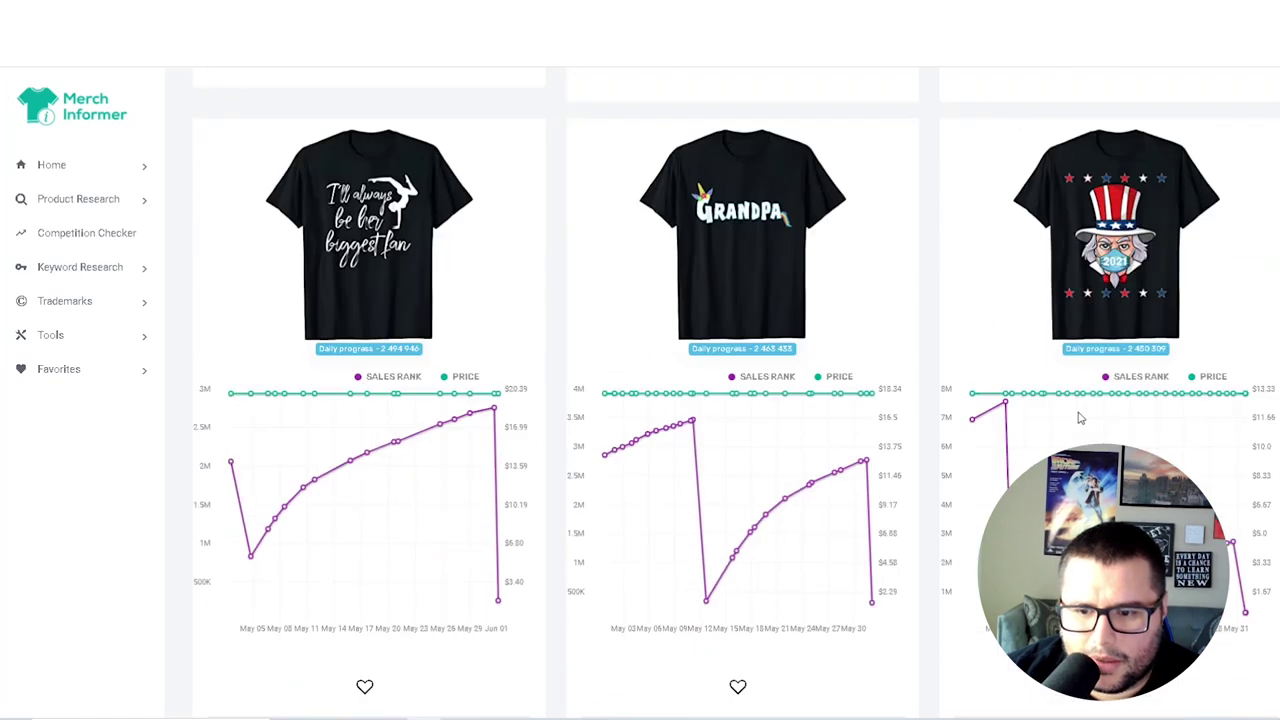
scroll(1143, 345, up, 2)
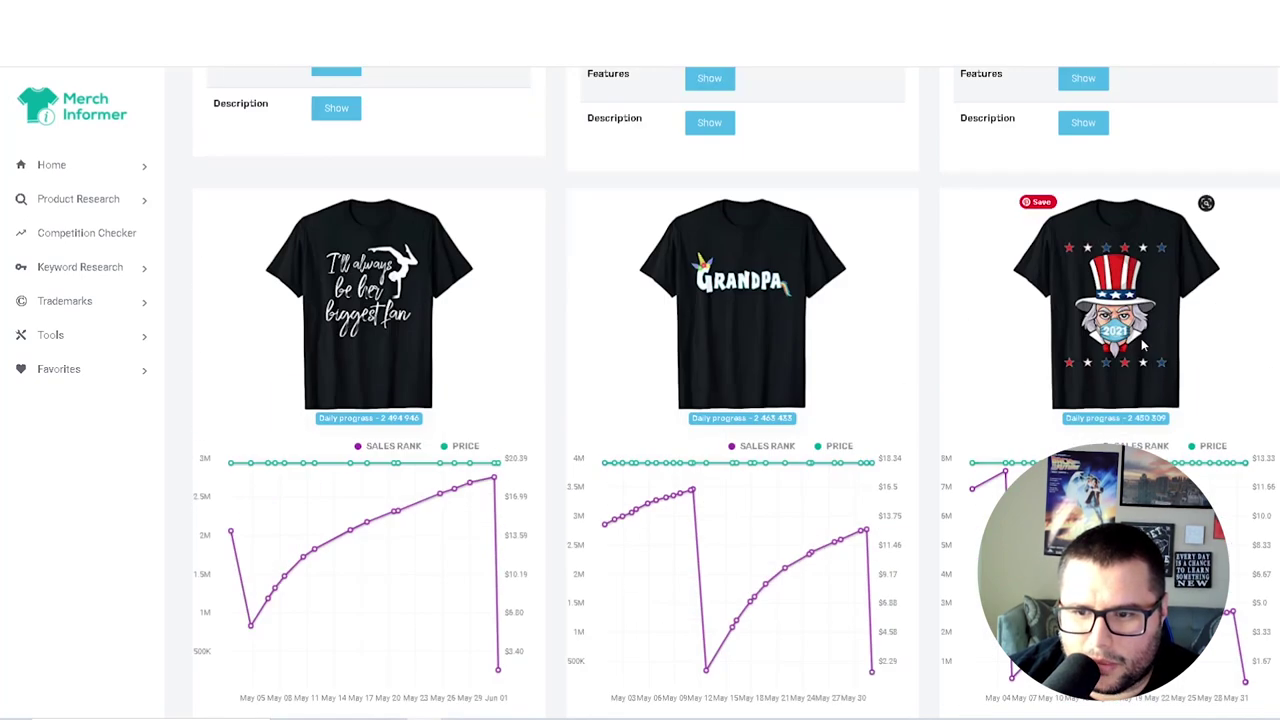
scroll(1135, 340, up, 3)
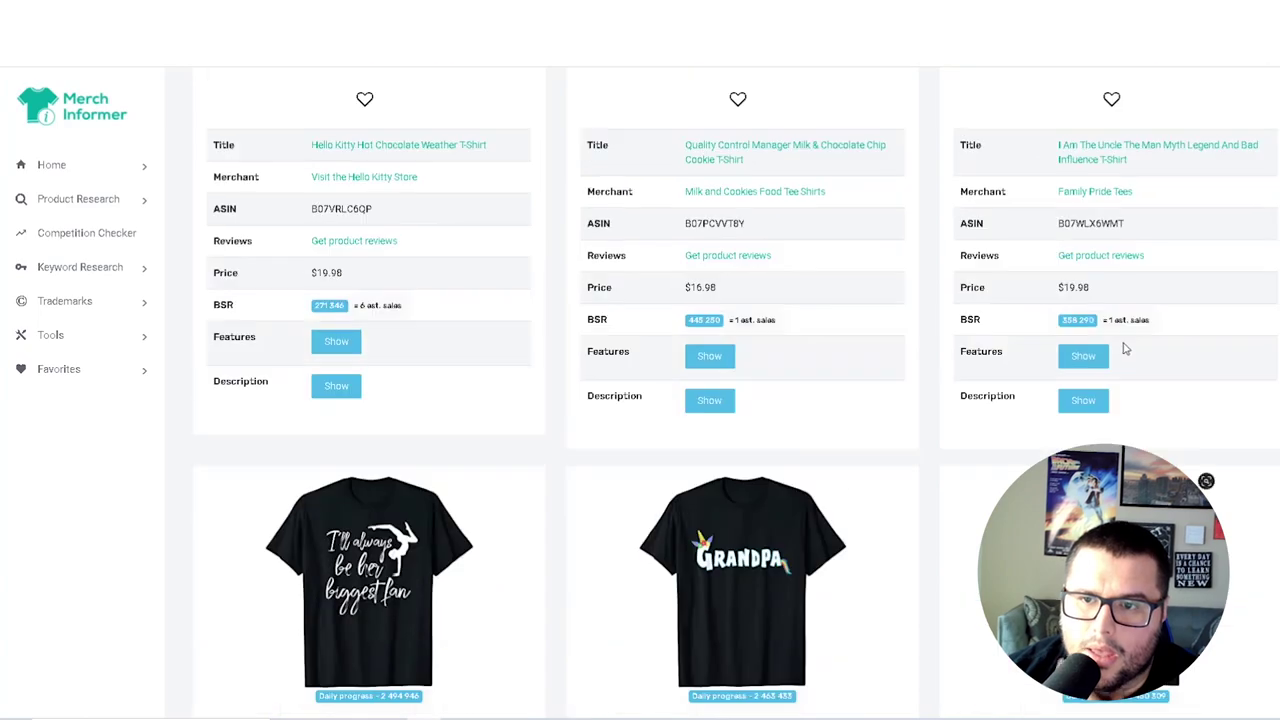
scroll(1080, 400, down, 3)
scroll(1060, 410, up, 3)
- Return to the "I'm Not Lazy" sloth shirt and open its Amazon listing to examine its rank details
scroll(1055, 413, up, 14)
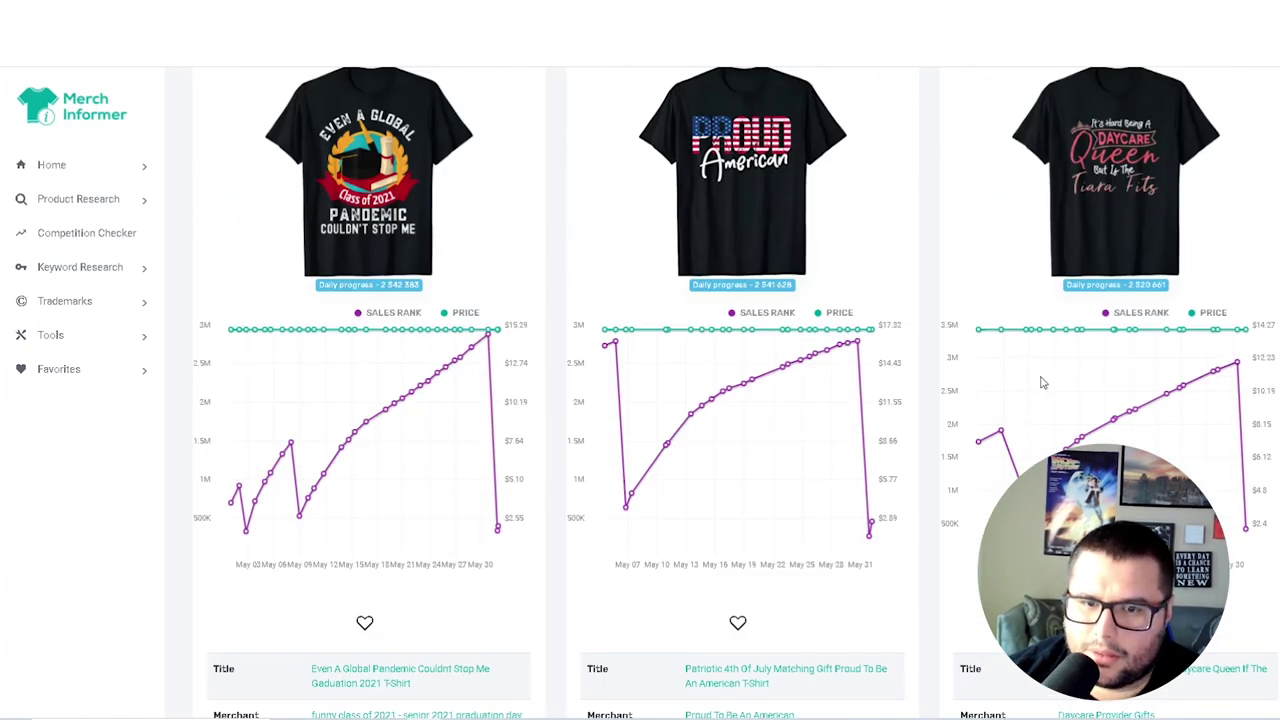
scroll(1043, 382, up, 12)
scroll(1147, 427, down, 2)
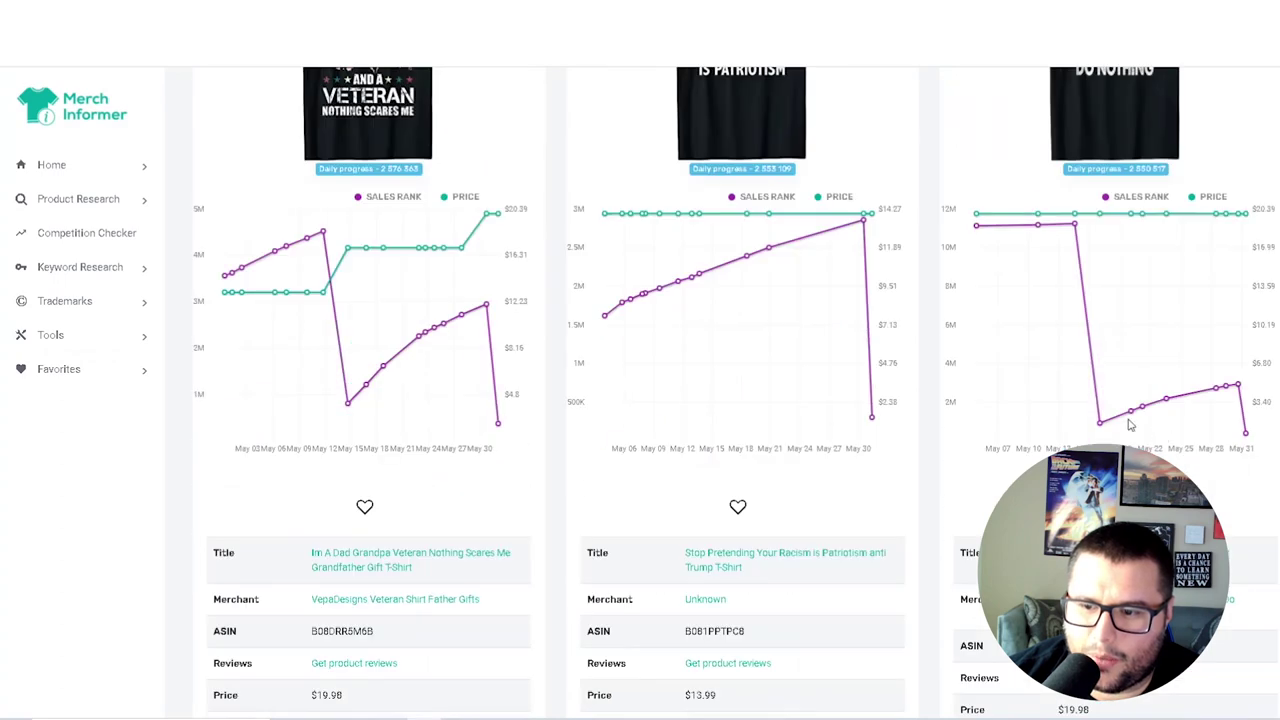
scroll(714, 378, up, 2)
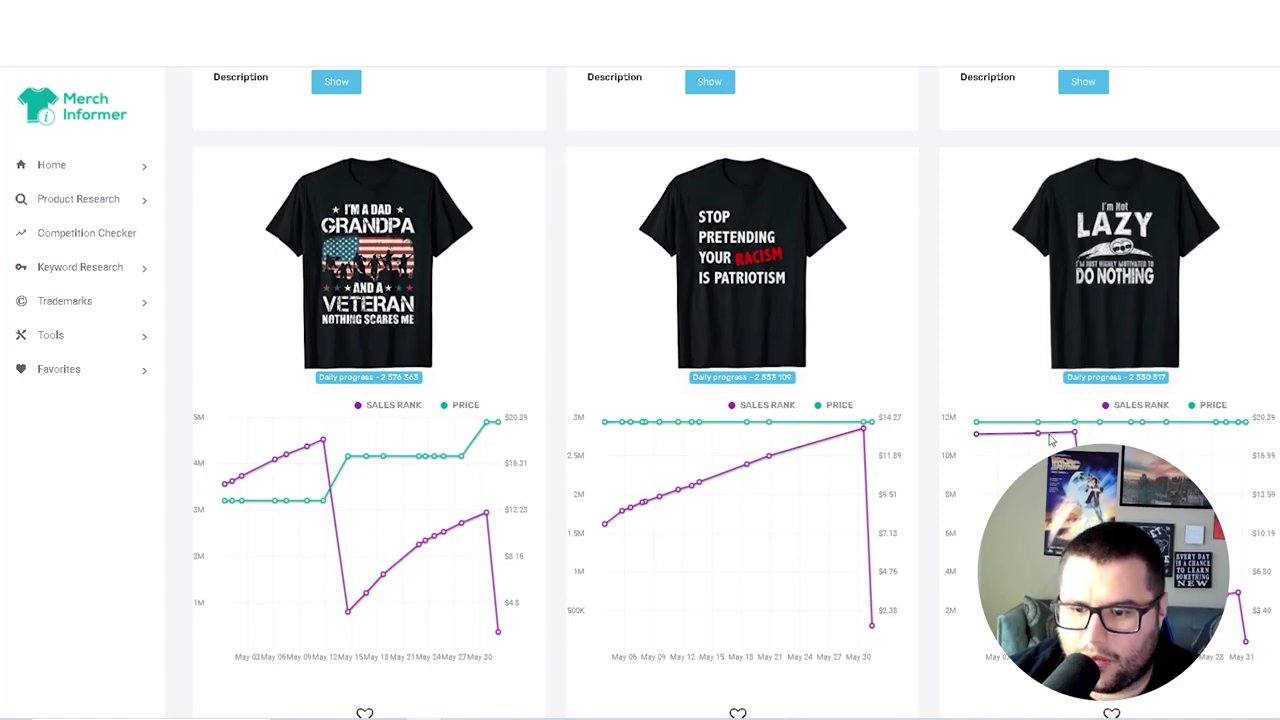
scroll(1135, 427, up, 7)
scroll(1135, 427, down, 10)
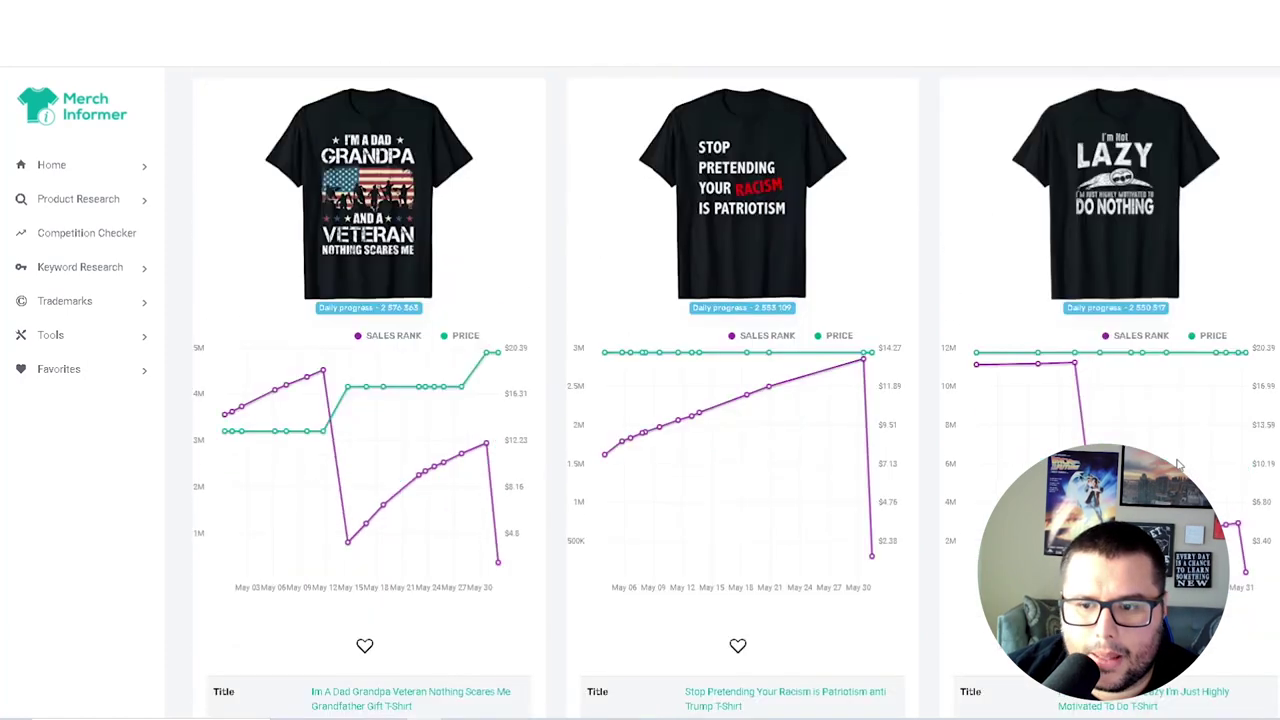
click(1135, 427)
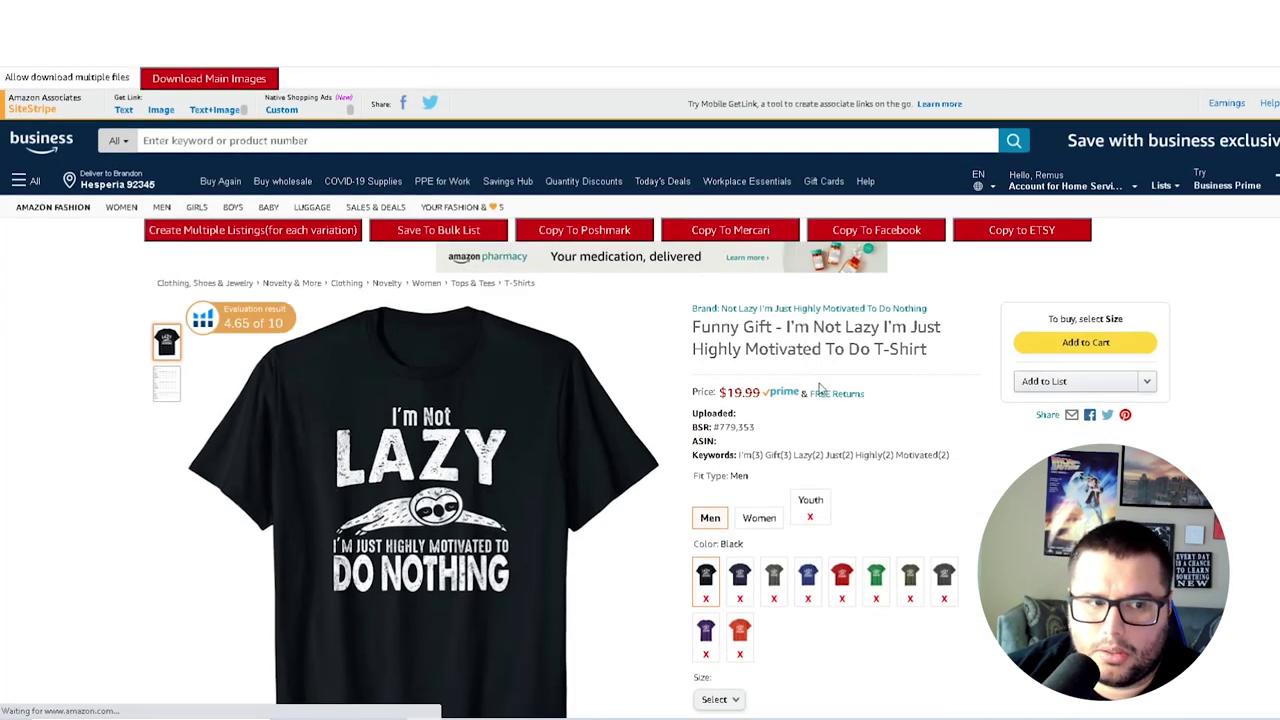
scroll(820, 388, down, 3)
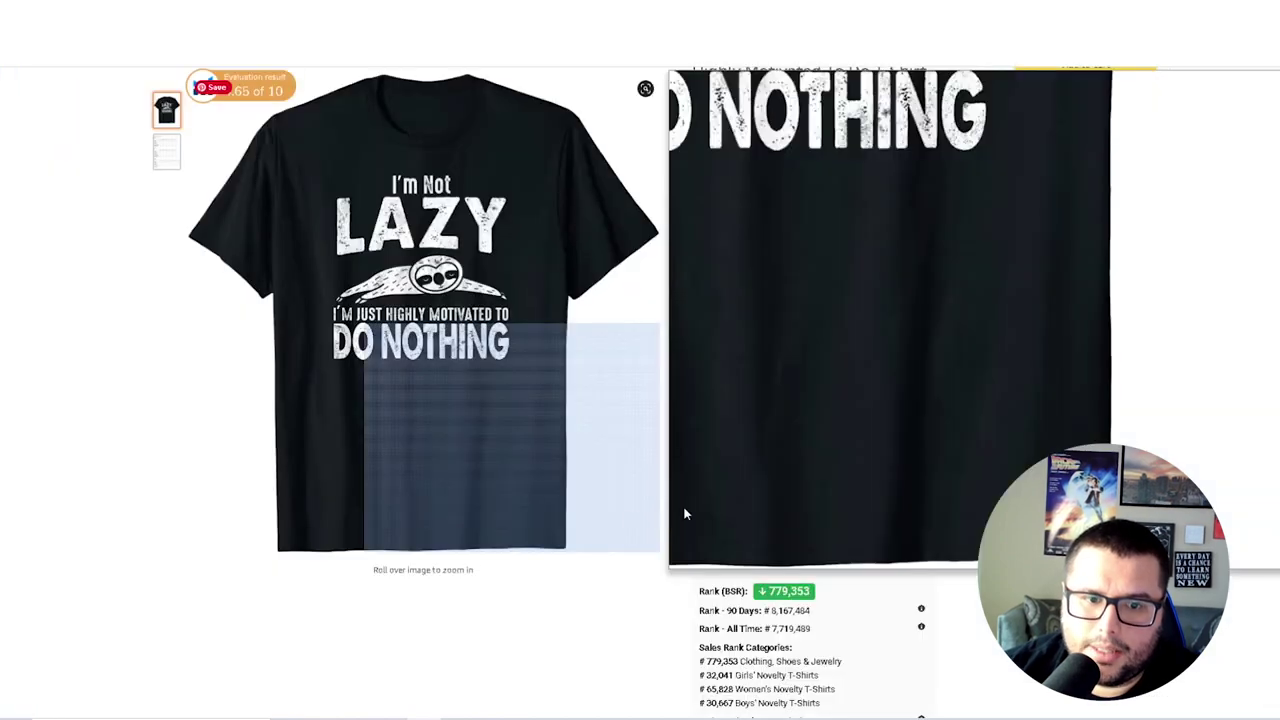
- Copy the ASIN B08GDFVX86 from the sloth shirt's listing and get its keywords in Helium 10's Cerebro reverse lookup
scroll(980, 525, down, 4)
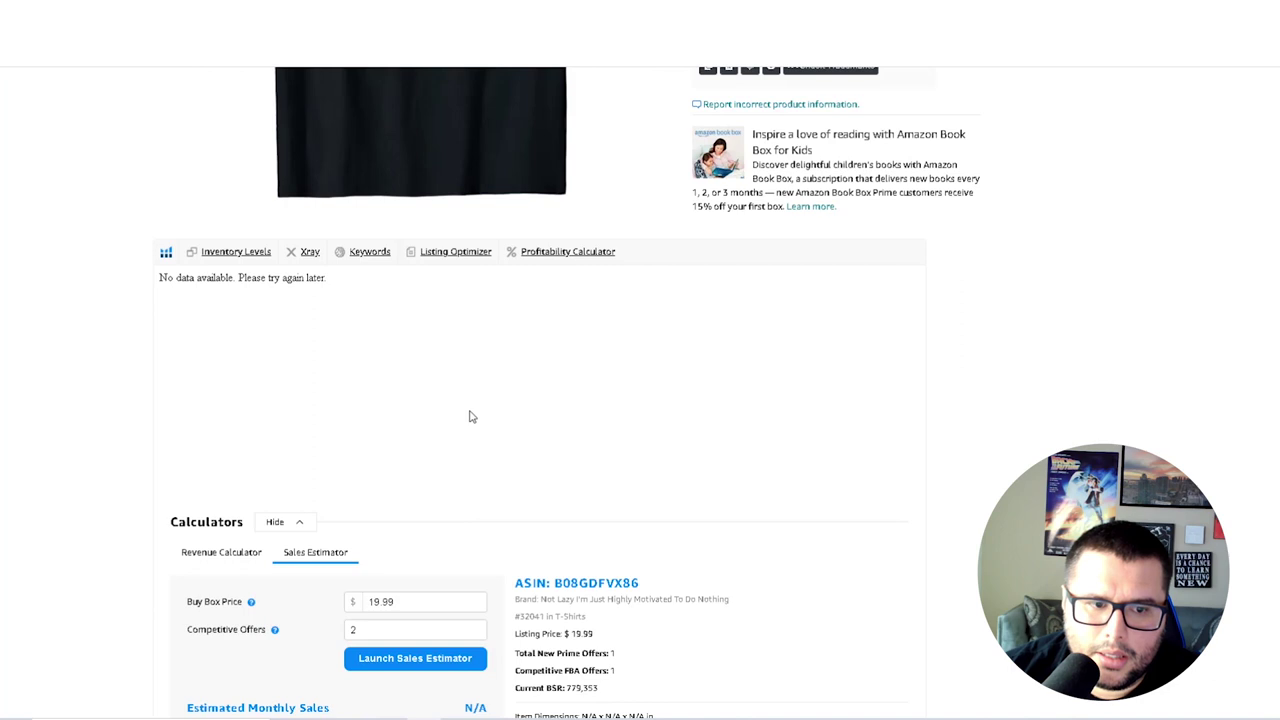
scroll(651, 471, down, 2)
double_click(605, 443)
right_click(605, 443)
click(632, 454)
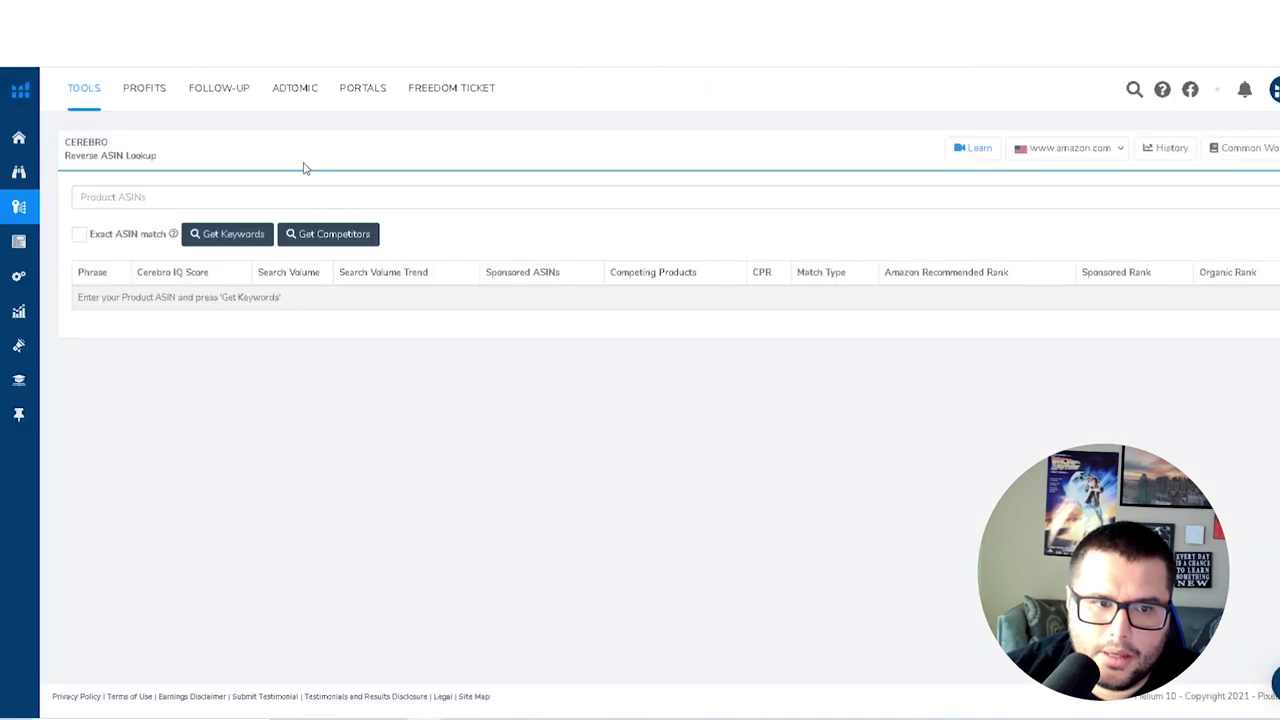
right_click(177, 194)
click(214, 299)
click(228, 234)
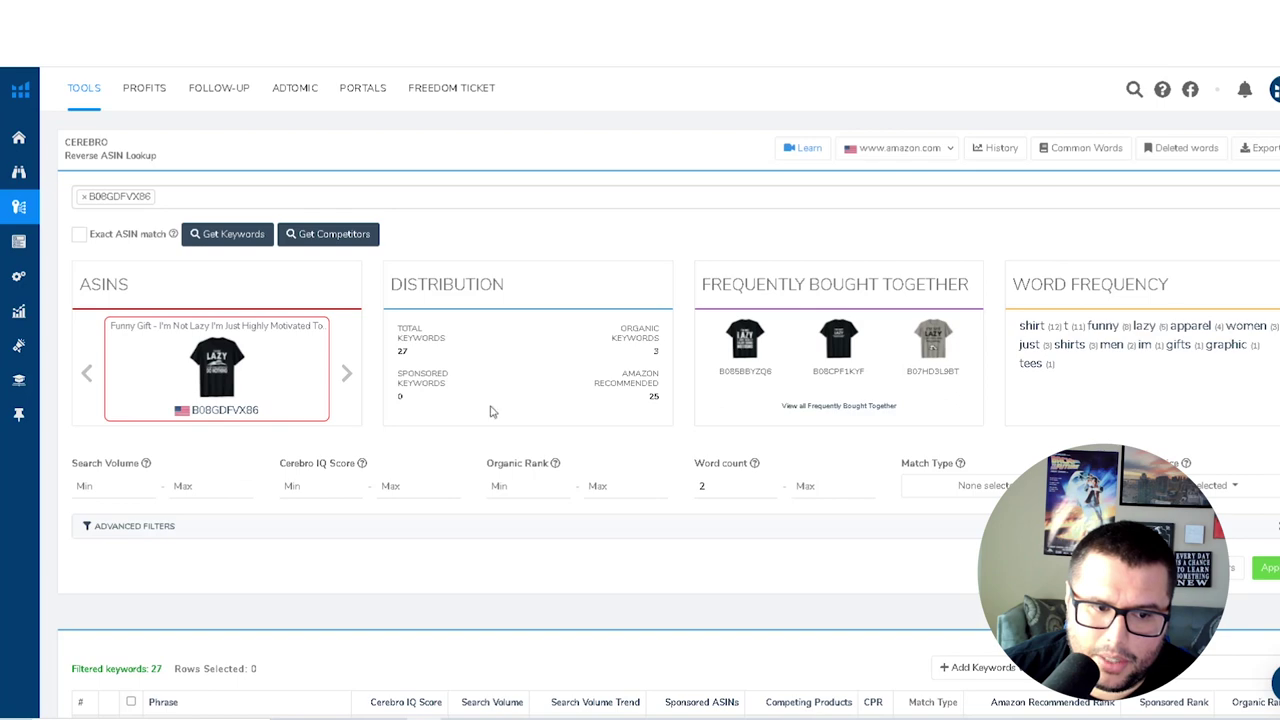
- Examine the sloth shirt's keyword results, including "im lazy" and "lazy gifts for women", for search volume and competition
scroll(928, 455, down, 2)
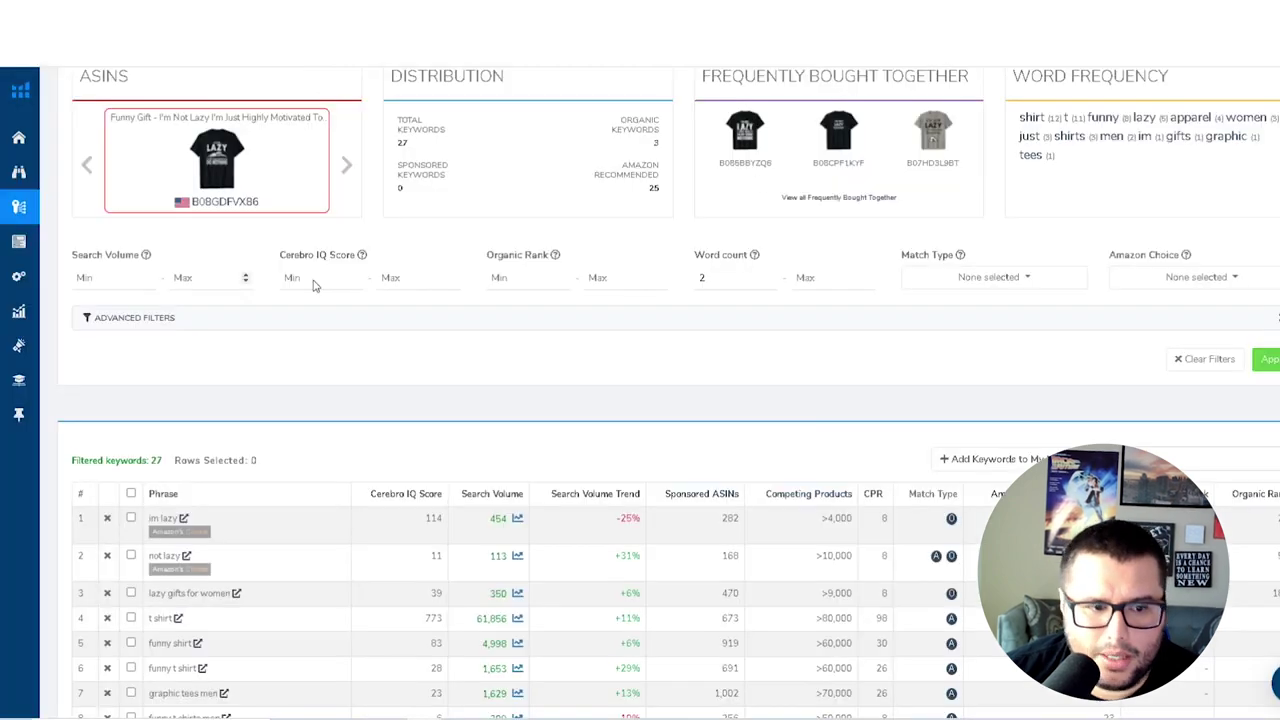
scroll(232, 287, up, 2)
scroll(535, 538, down, 1)
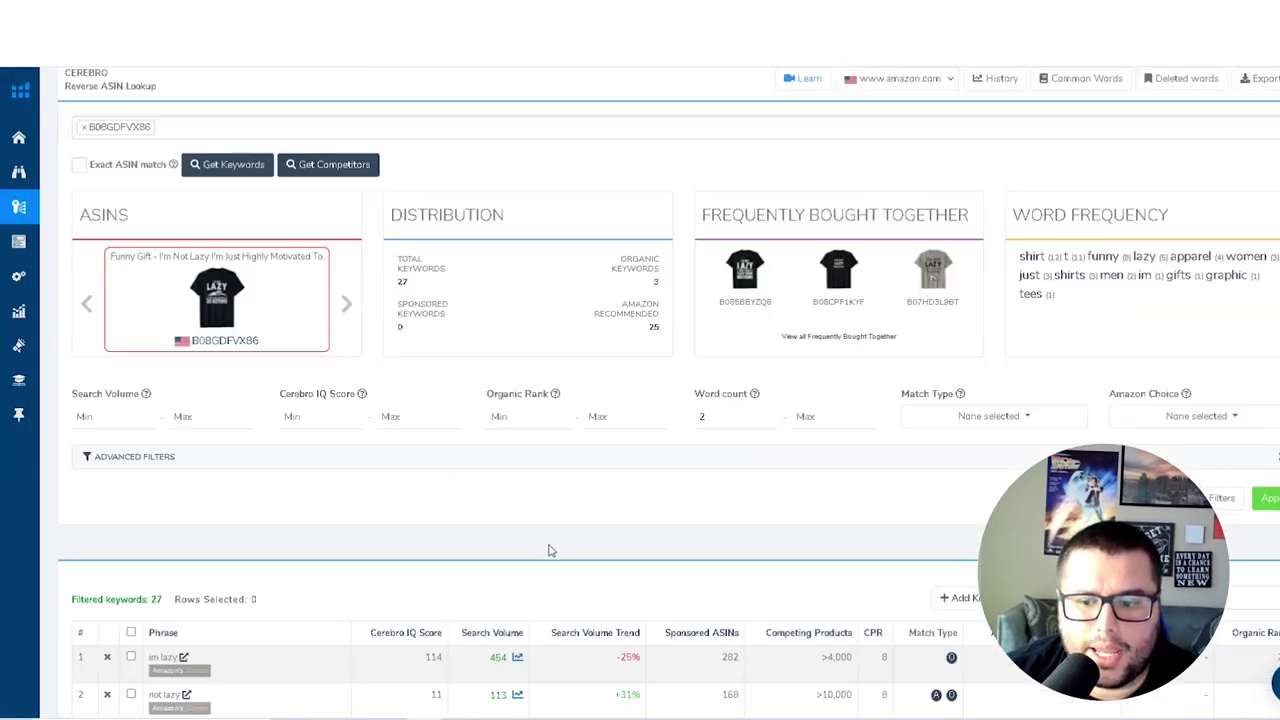
scroll(535, 538, down, 1)
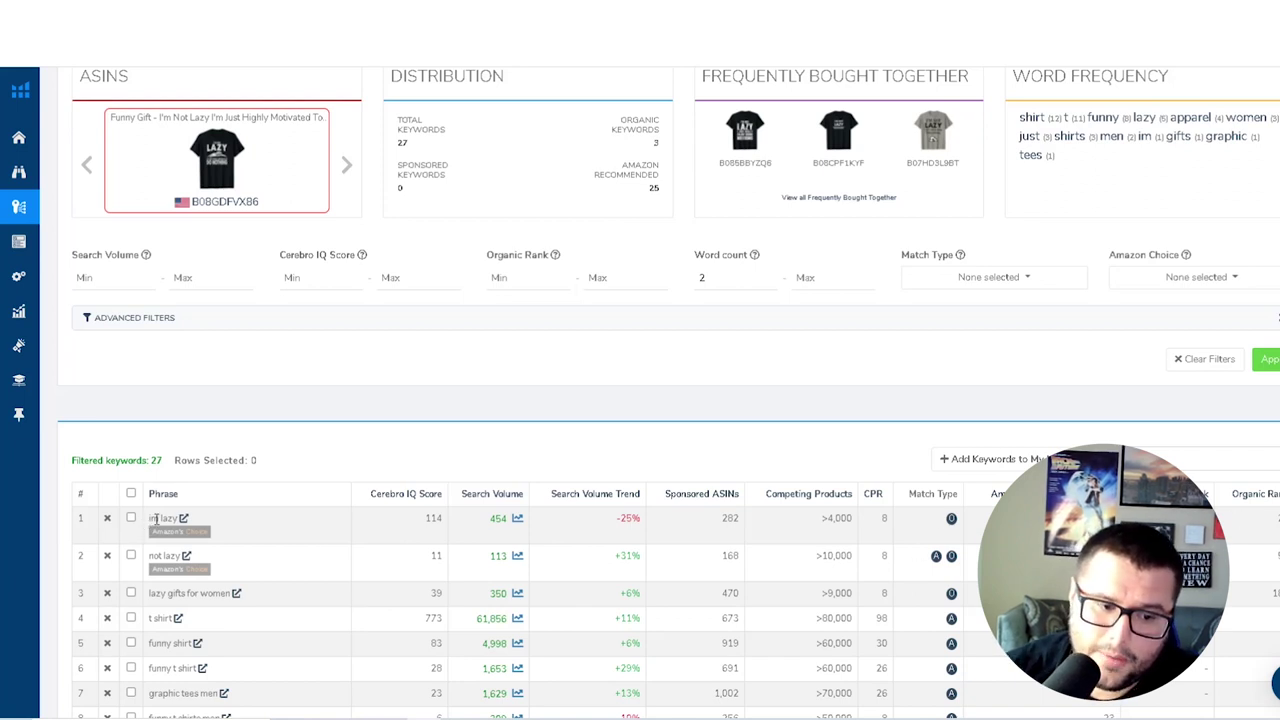
drag(152, 519, 186, 520)
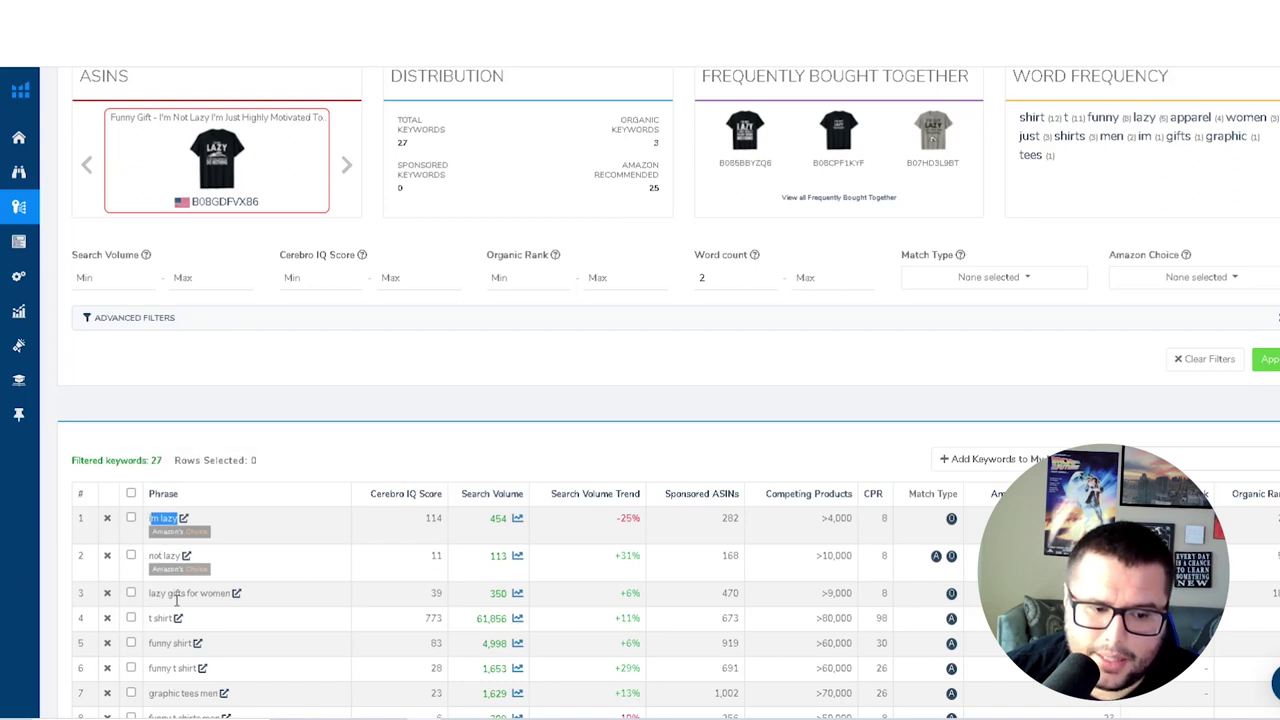
drag(150, 594, 232, 594)
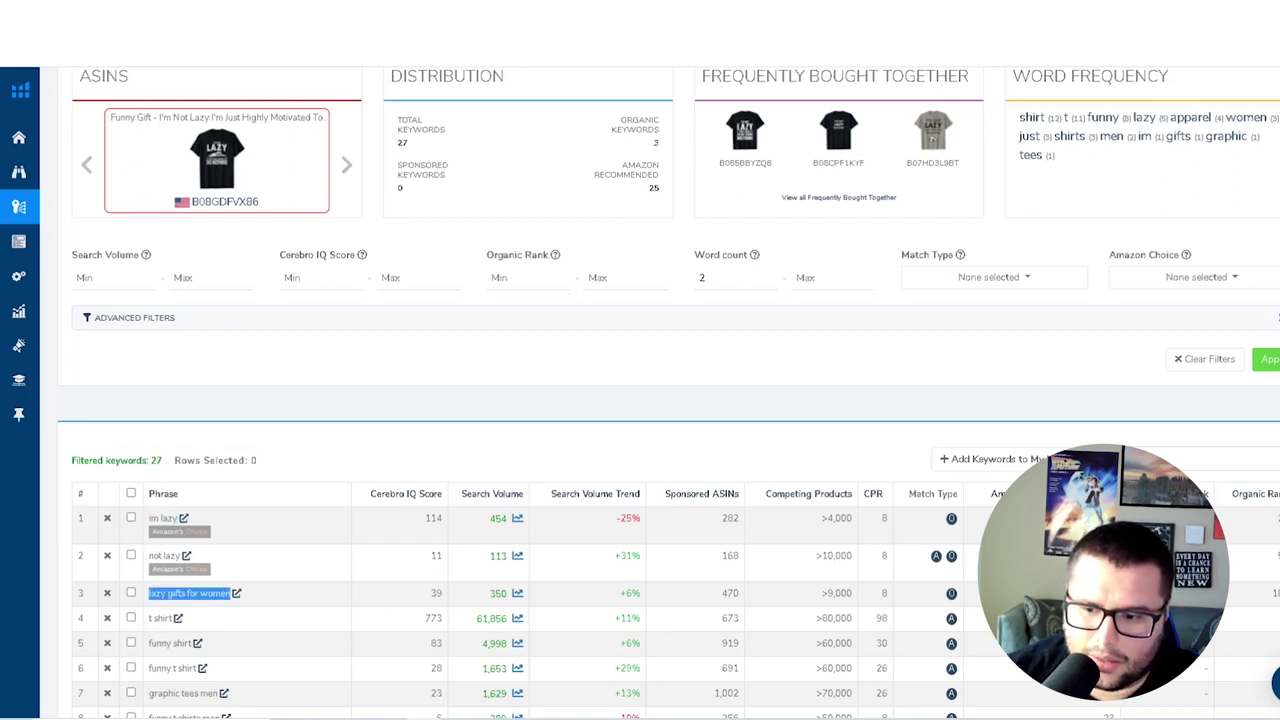
scroll(975, 75, up, 3)
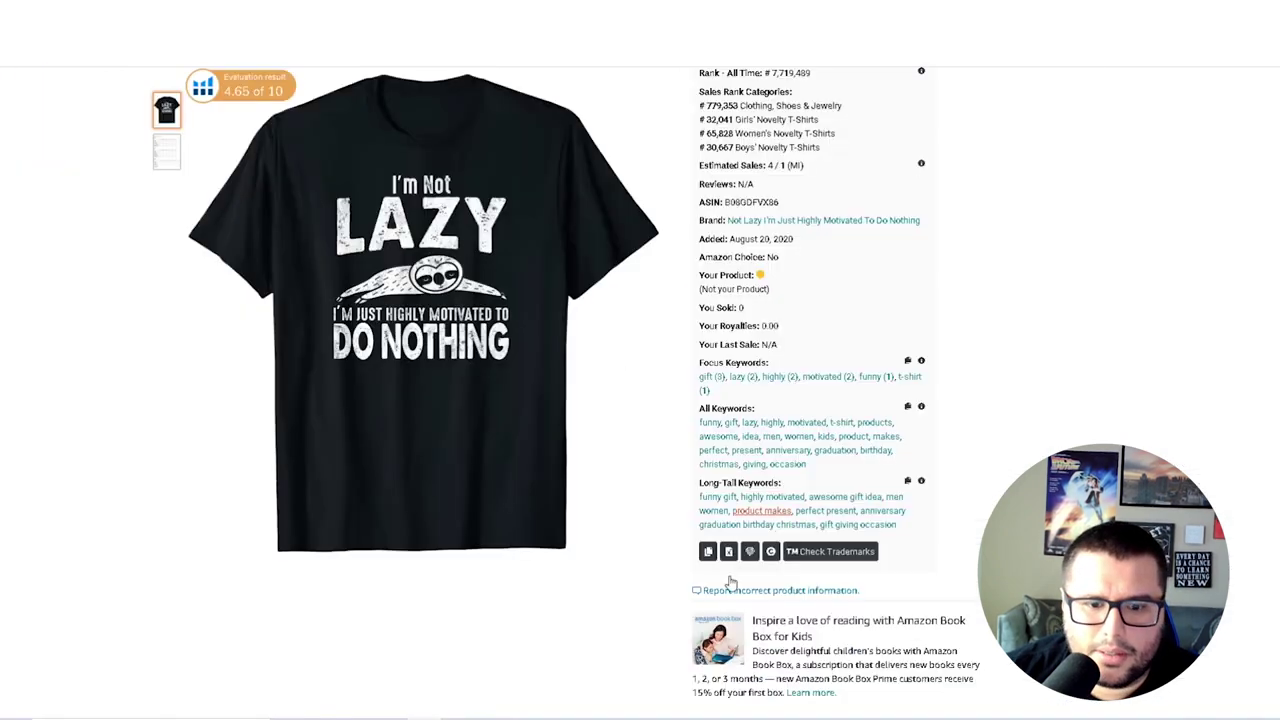
- Return to the sloth shirt's Amazon listing and check its first available date and all-time sales rank history
scroll(1057, 423, down, 10)
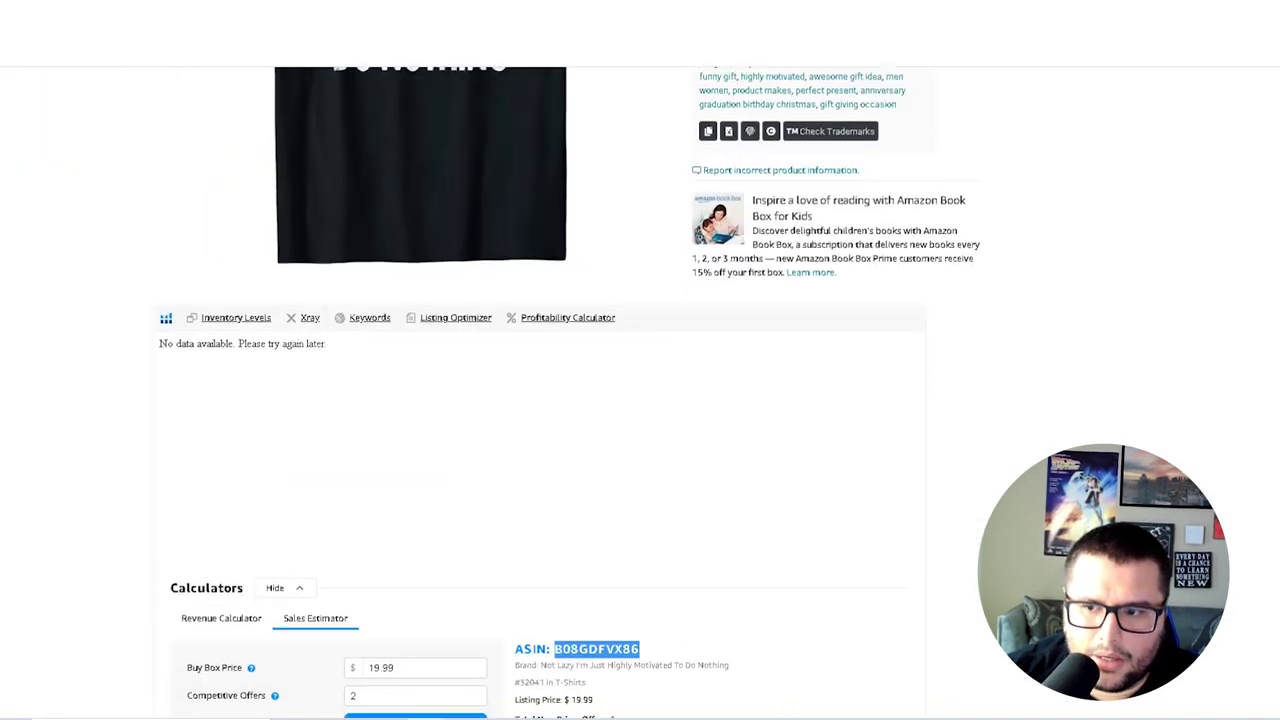
scroll(267, 341, down, 3)
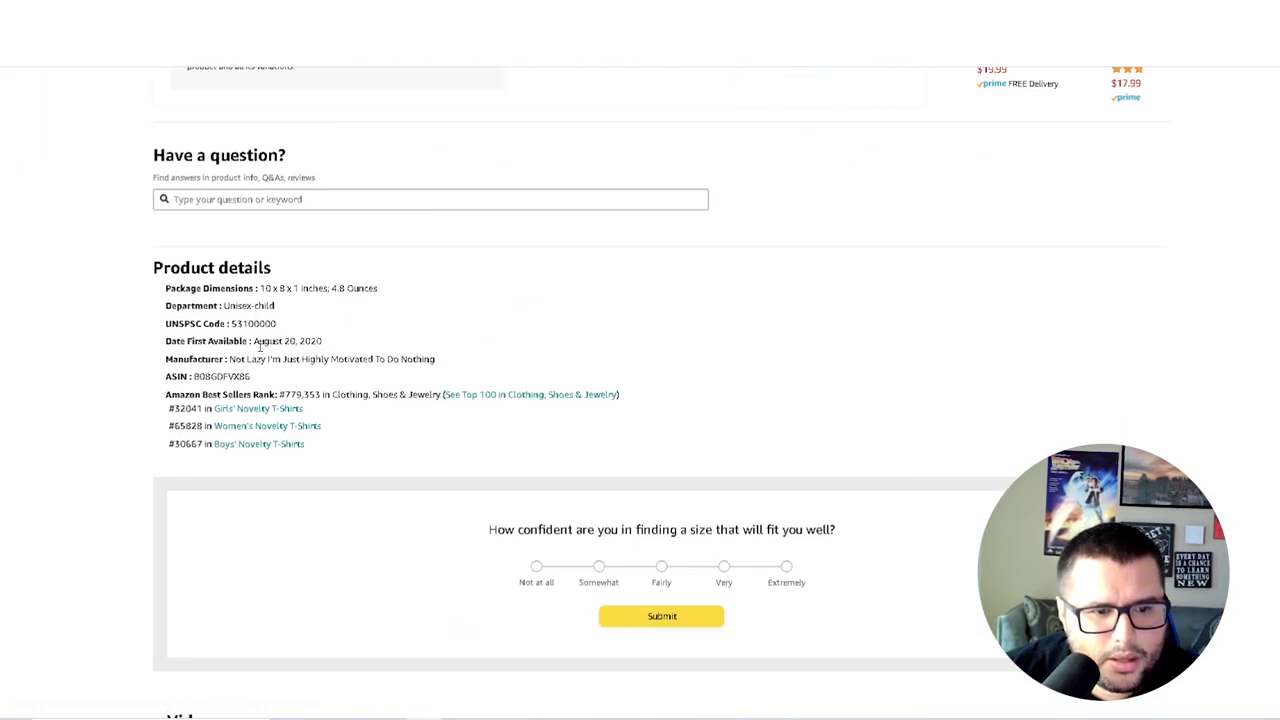
drag(265, 343, 317, 341)
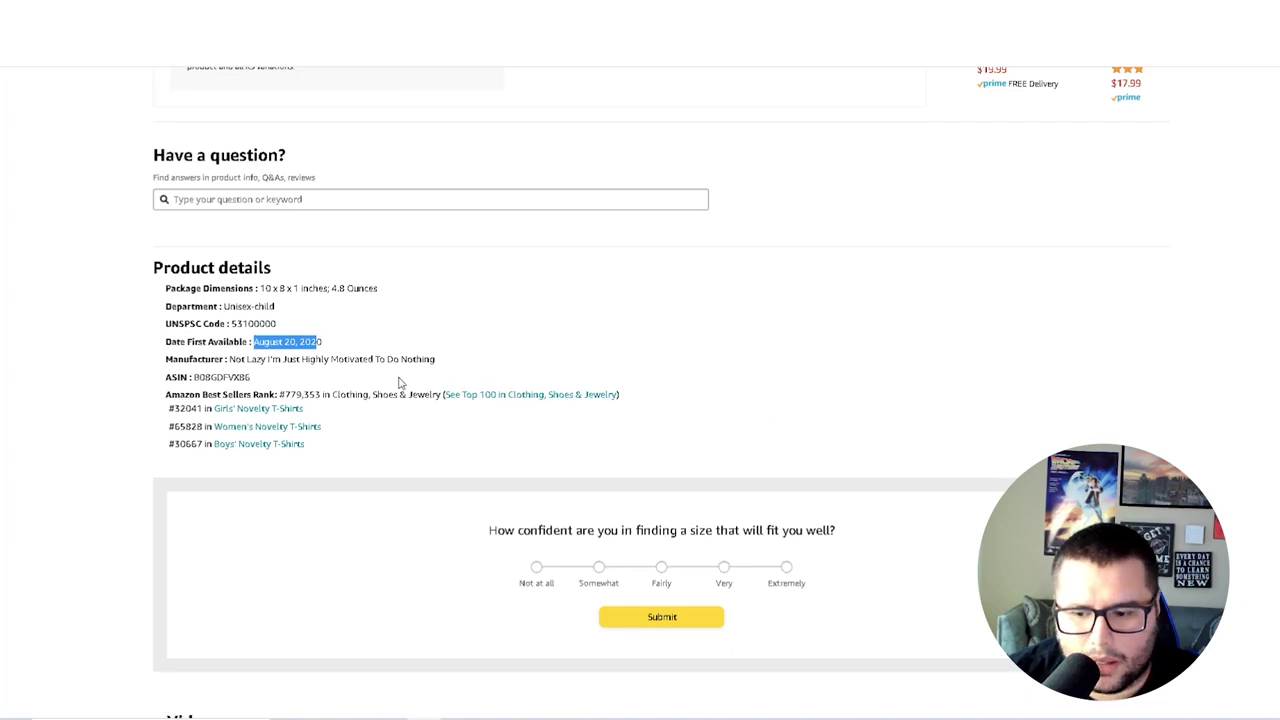
scroll(455, 440, up, 5)
scroll(455, 400, down, 1)
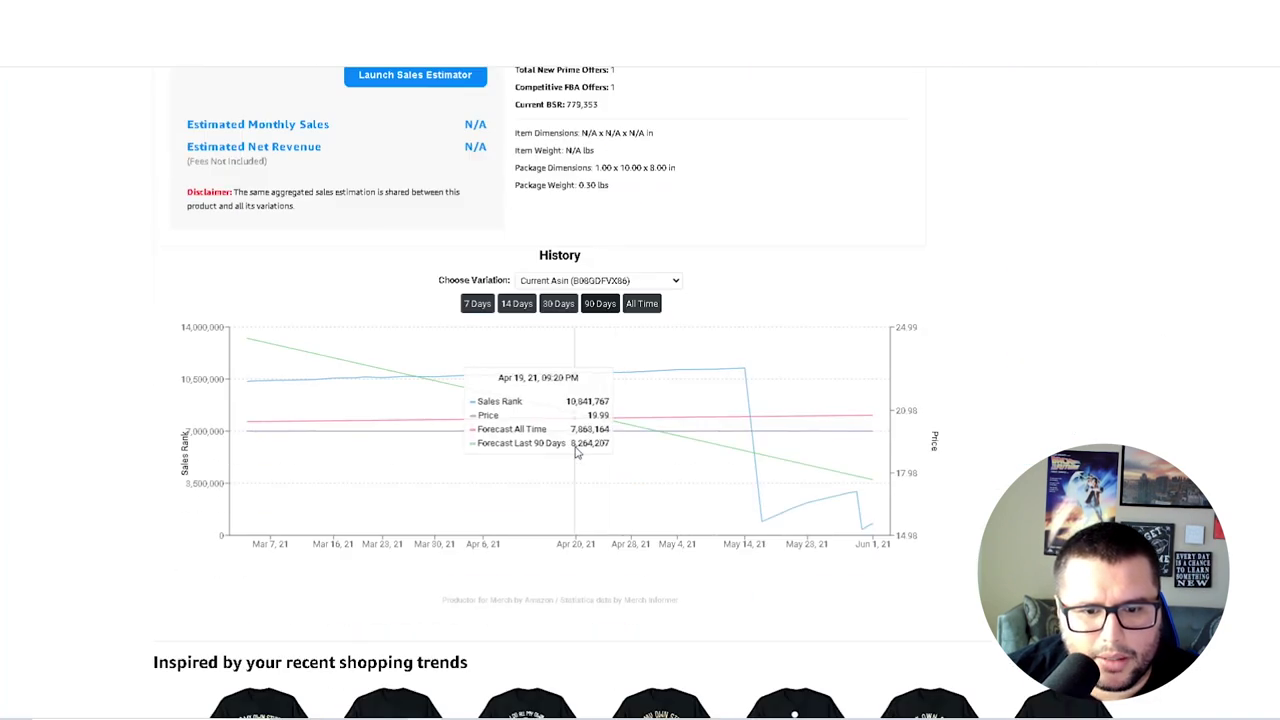
click(642, 304)
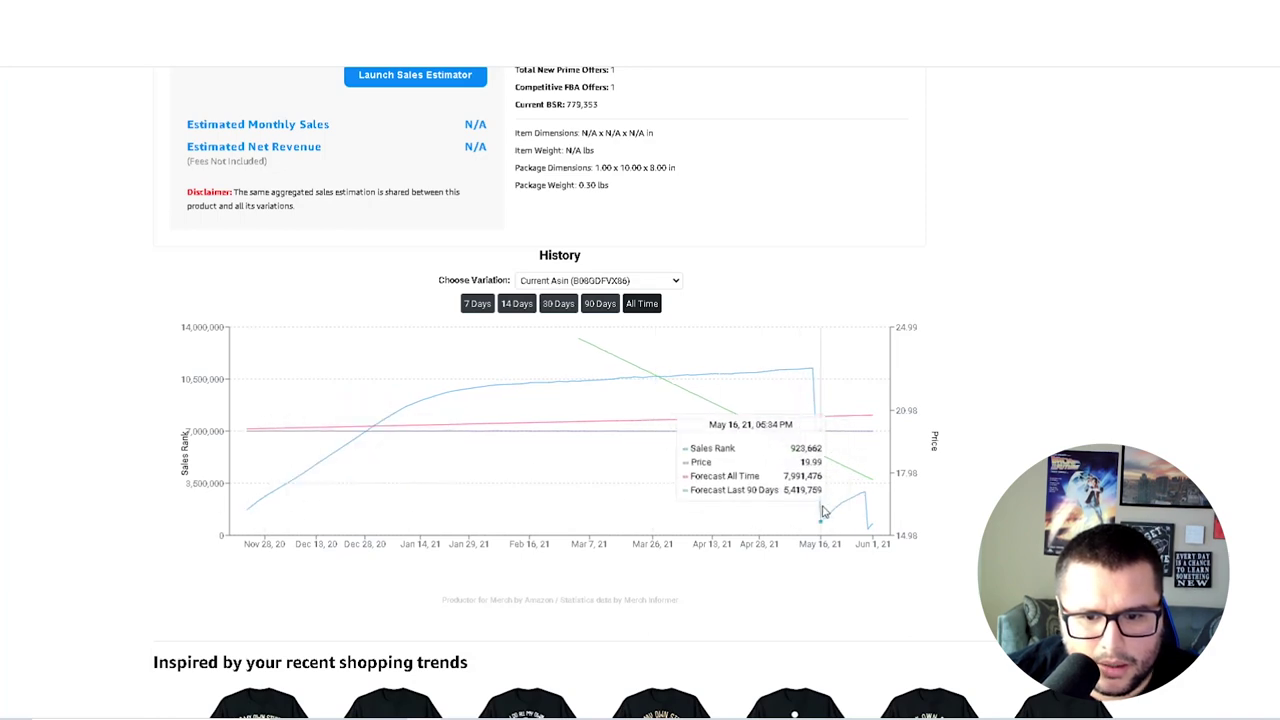
scroll(963, 445, up, 15)
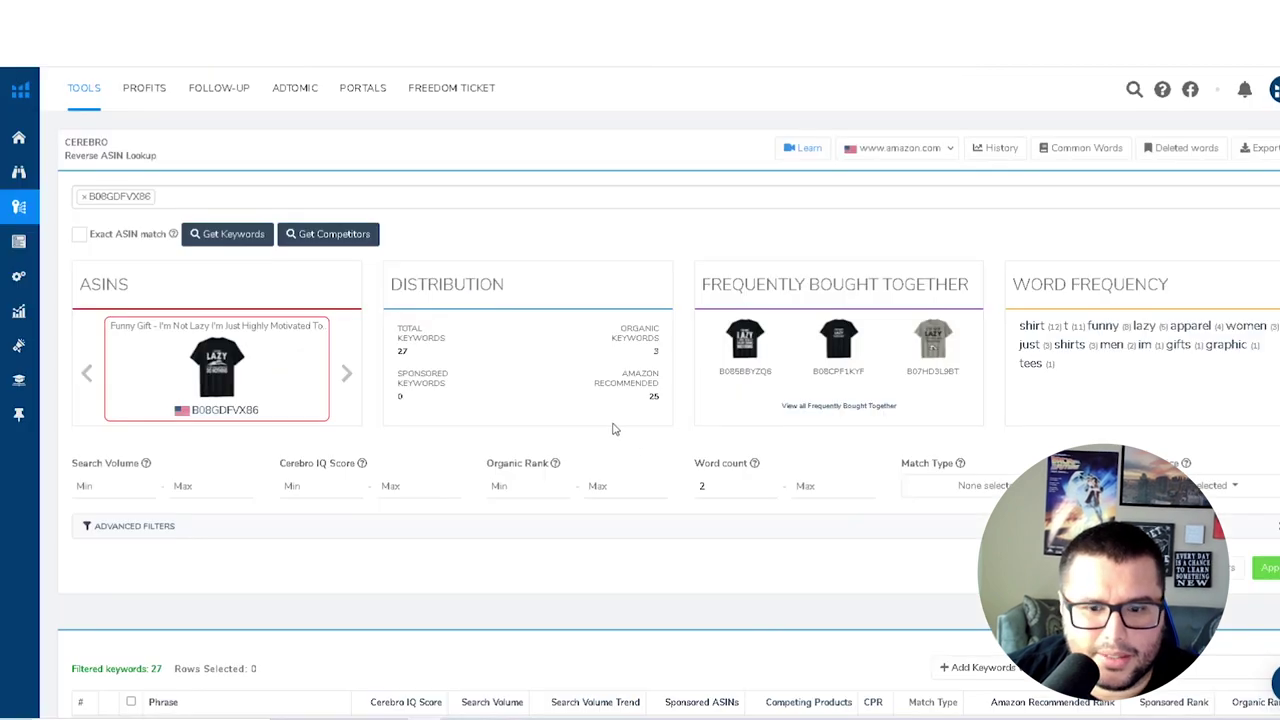
- Filter the sloth shirt's Cerebro keywords to a maximum of 500 competing products
scroll(614, 429, down, 3)
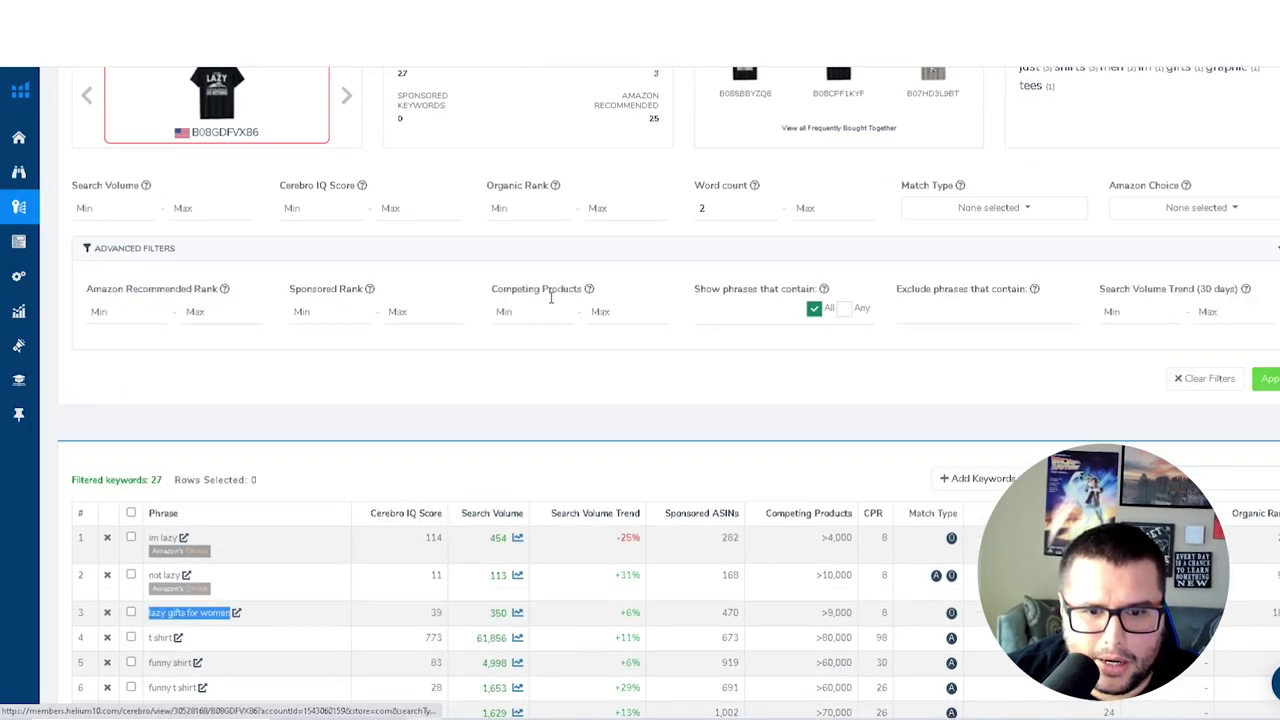
click(750, 318)
click(594, 400)
click(620, 311)
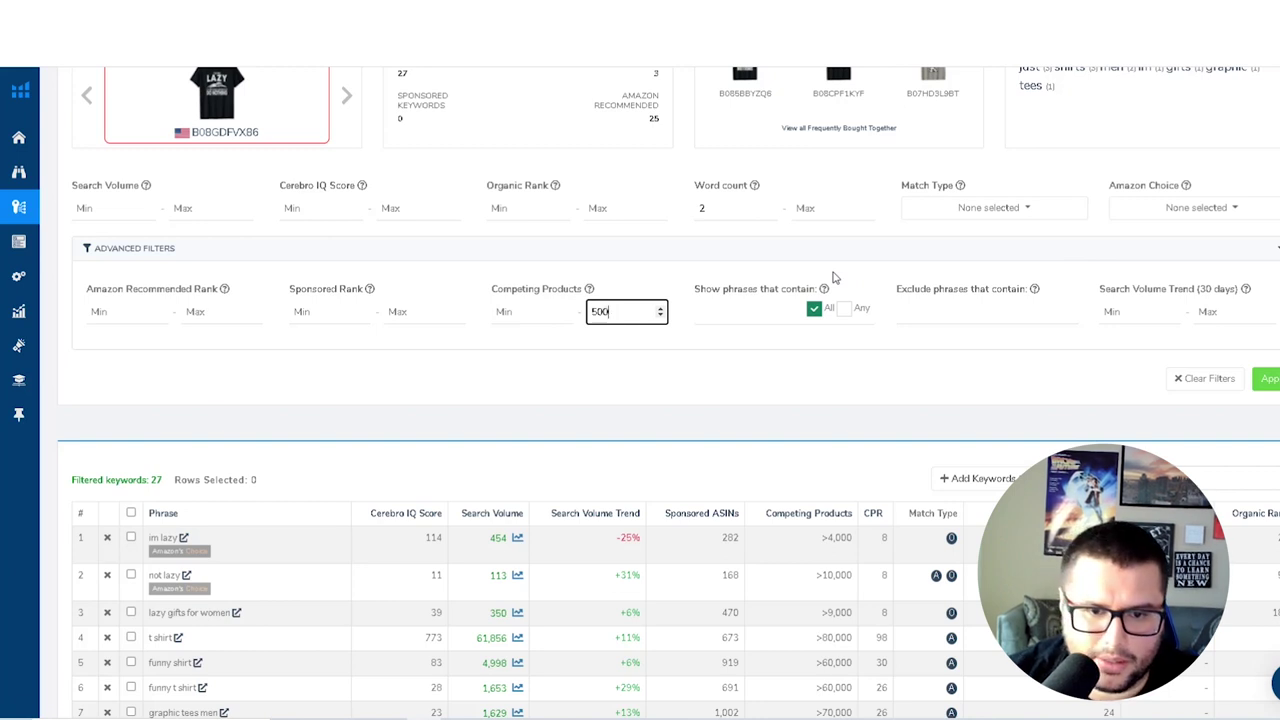
key(Return)
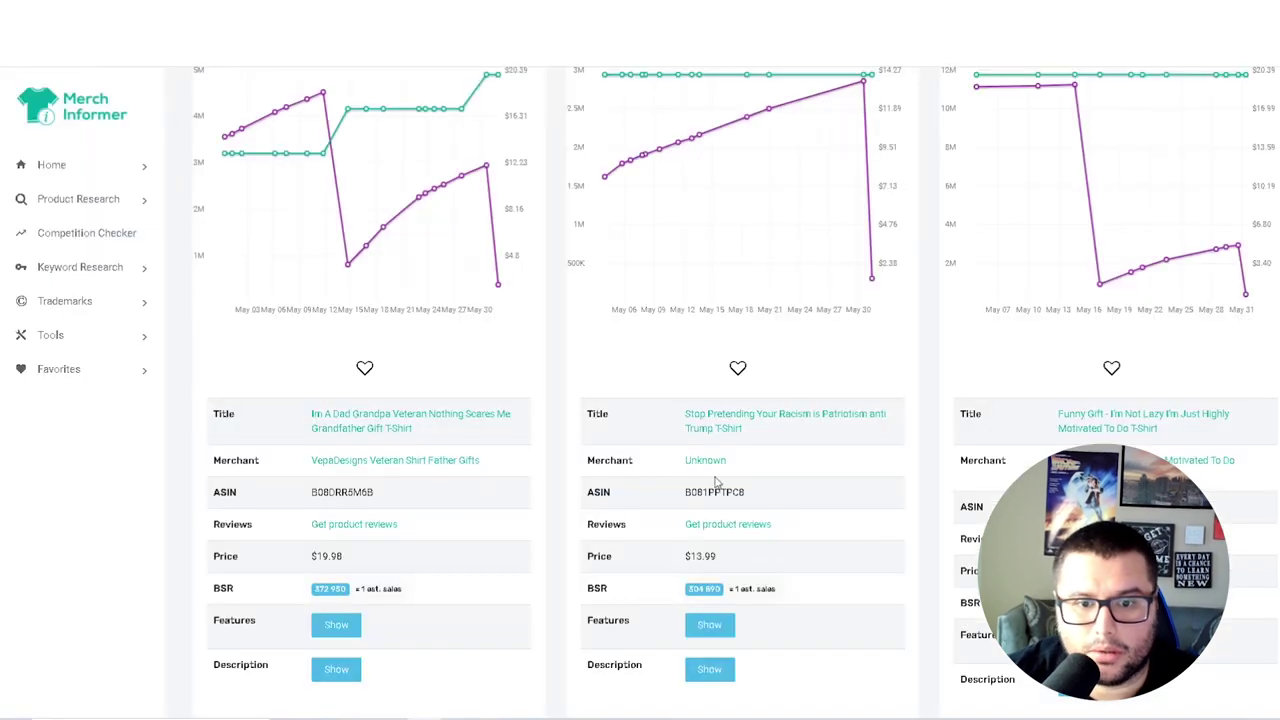
- Switch back to the Merch Informer results and open the Amazon listing of the "Proud American" shirt
scroll(976, 552, down, 5)
scroll(976, 552, up, 1)
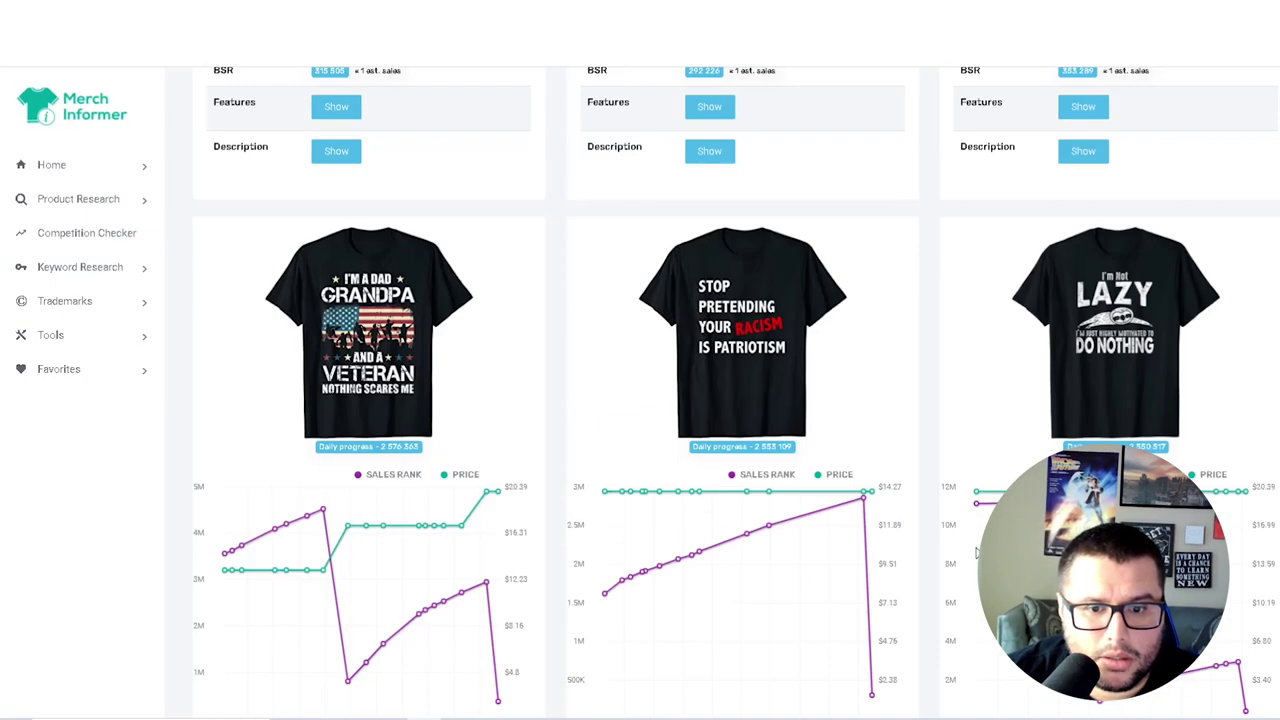
scroll(640, 400, down, 10)
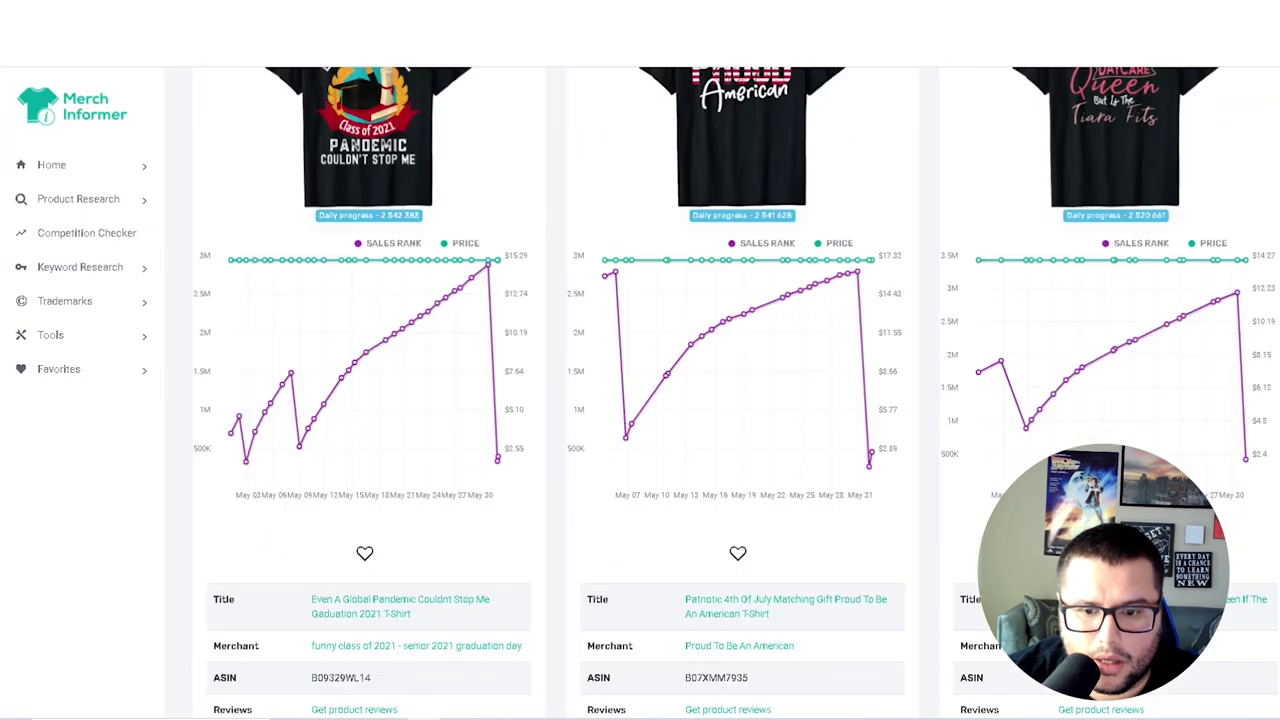
scroll(878, 540, down, 1)
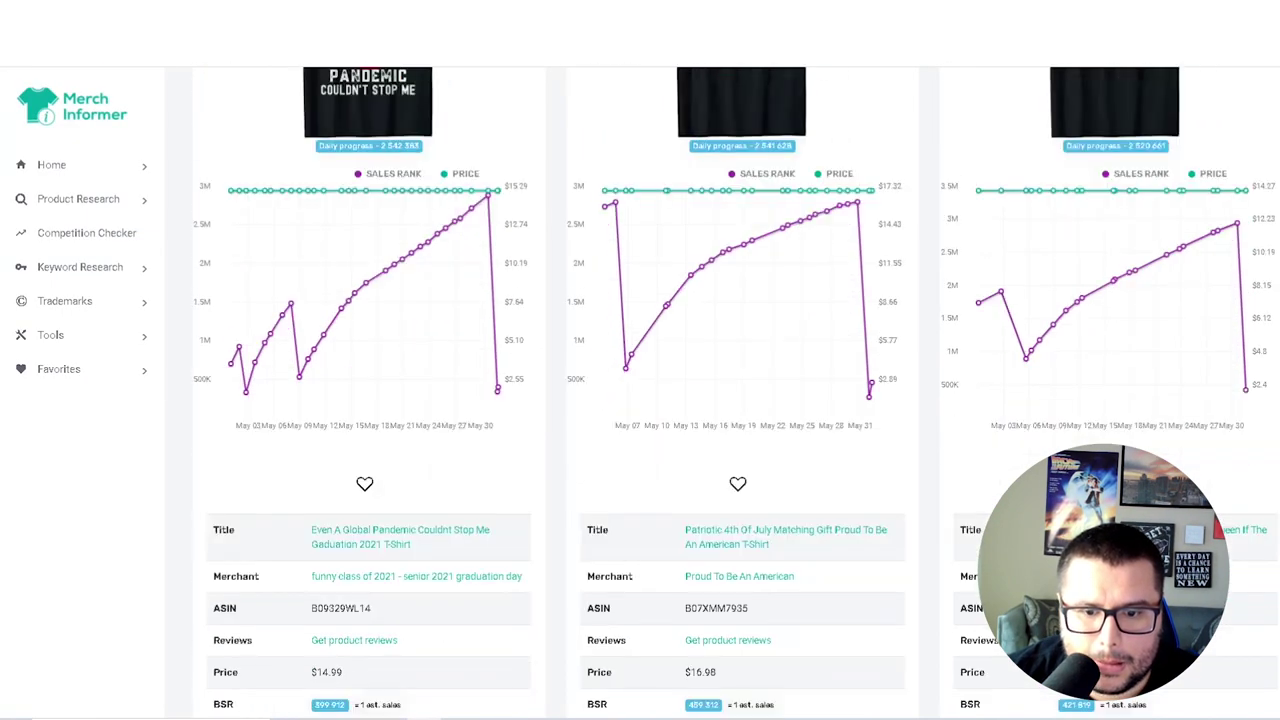
click(830, 536)
- Show the all-time sales rank history in the Helium 10 chart on the "Proud American" listing
scroll(1034, 414, down, 3)
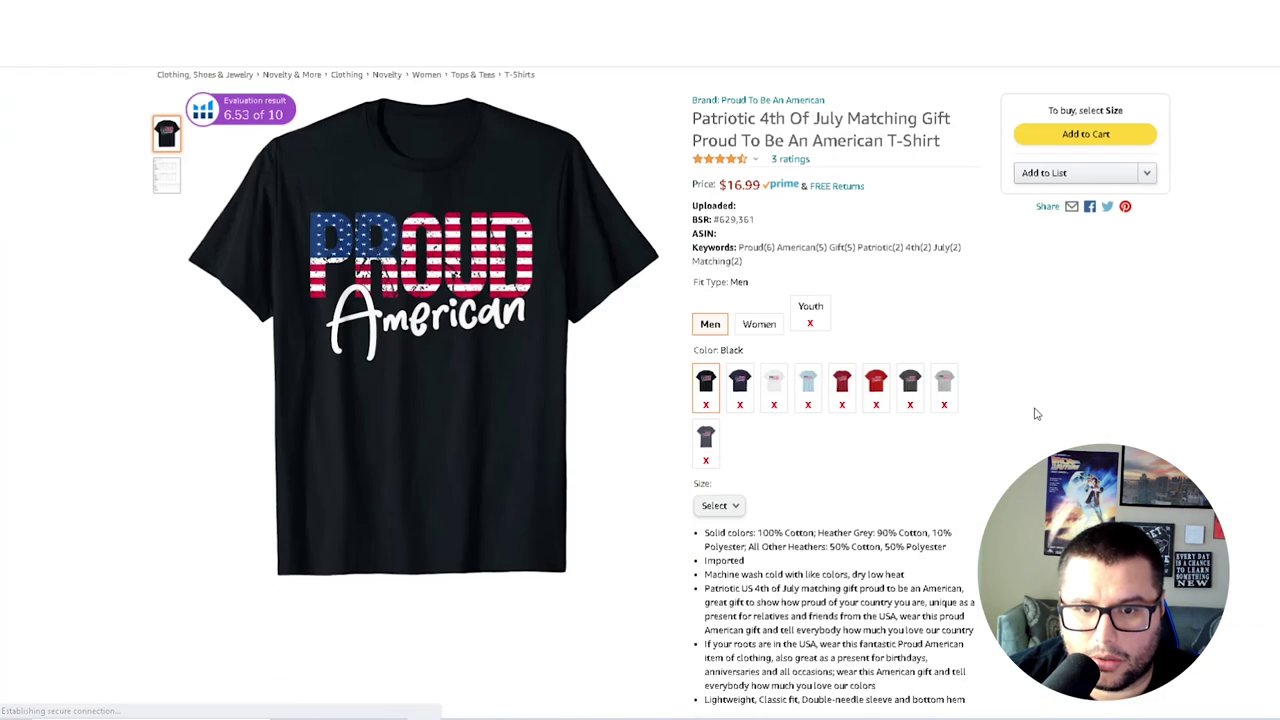
scroll(1030, 414, down, 2)
scroll(1026, 413, down, 10)
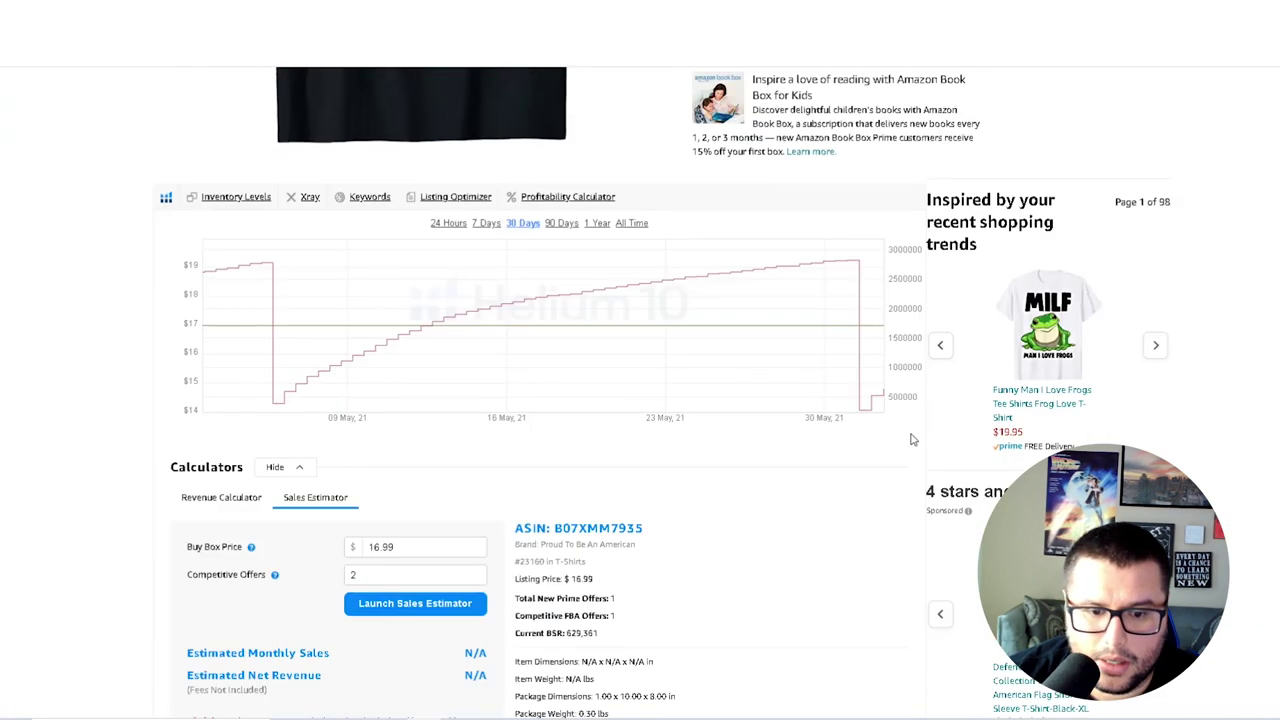
click(633, 222)
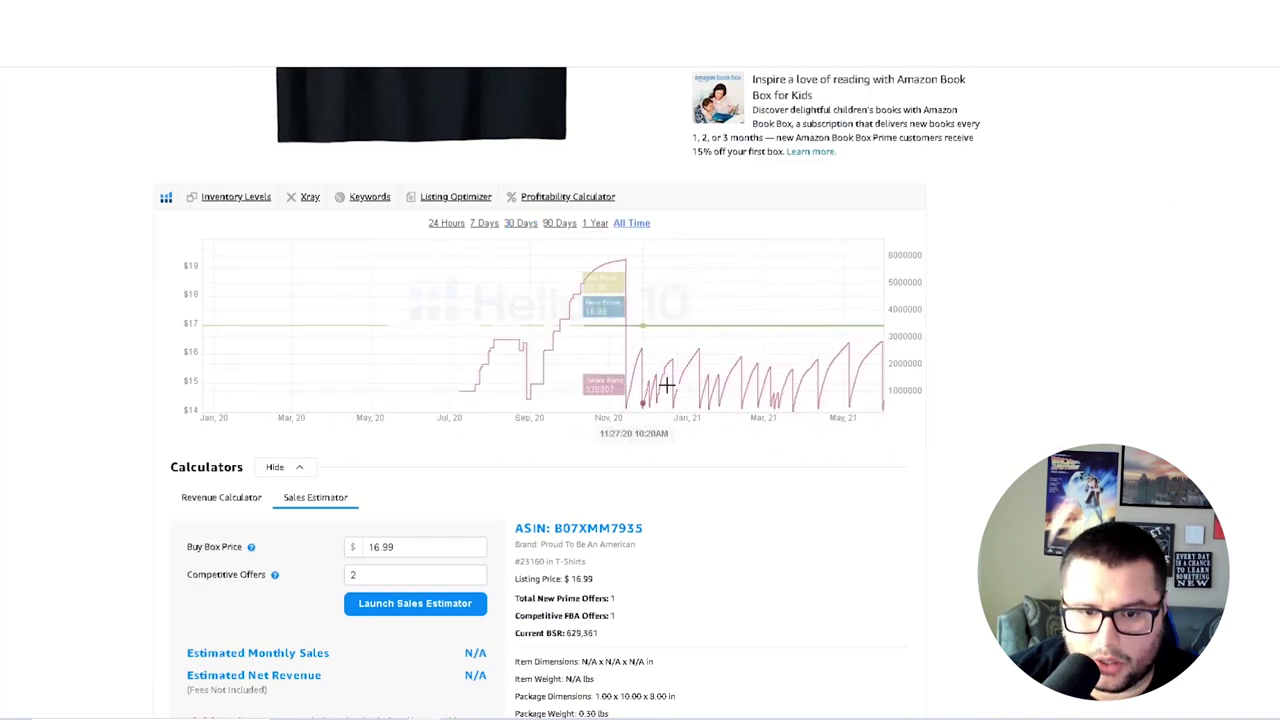
- Copy the "Proud American" shirt's ASIN B07XMM7935 and get its keywords in Cerebro, replacing the sloth shirt's ASIN
double_click(609, 528)
right_click(590, 528)
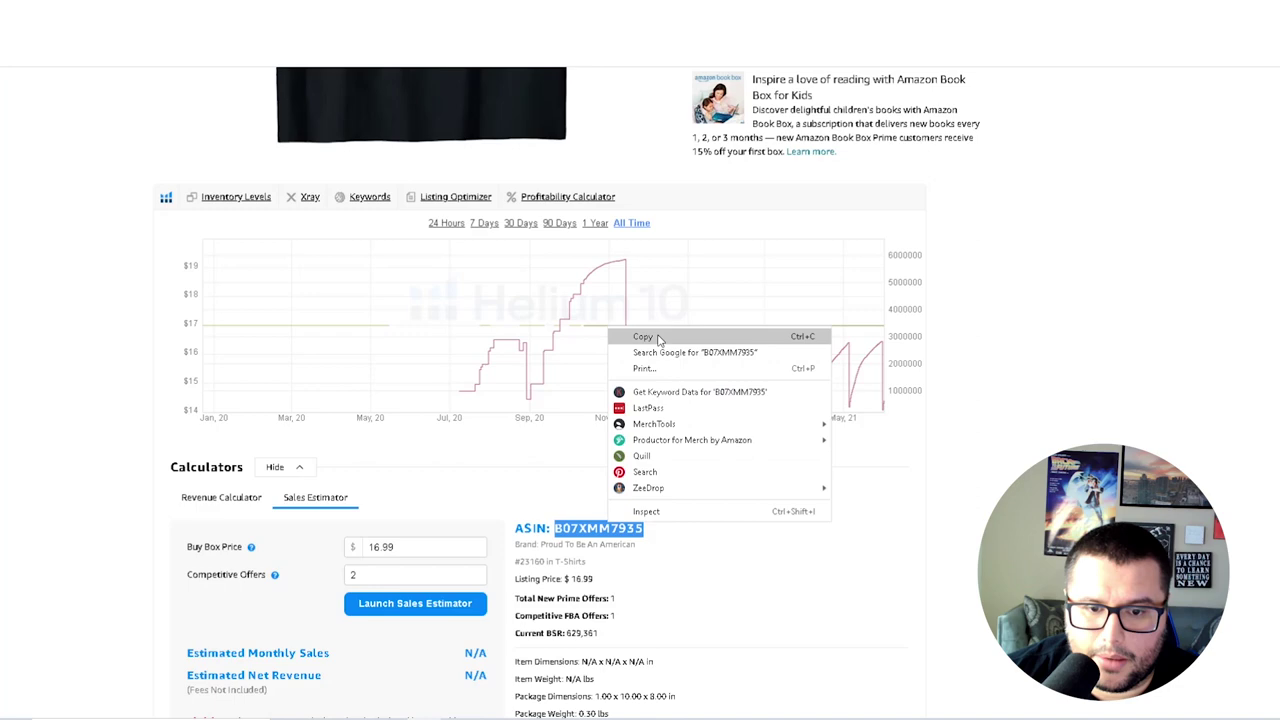
click(614, 332)
key(ctrl+Tab)
scroll(449, 477, up, 3)
click(104, 197)
right_click(104, 197)
click(152, 306)
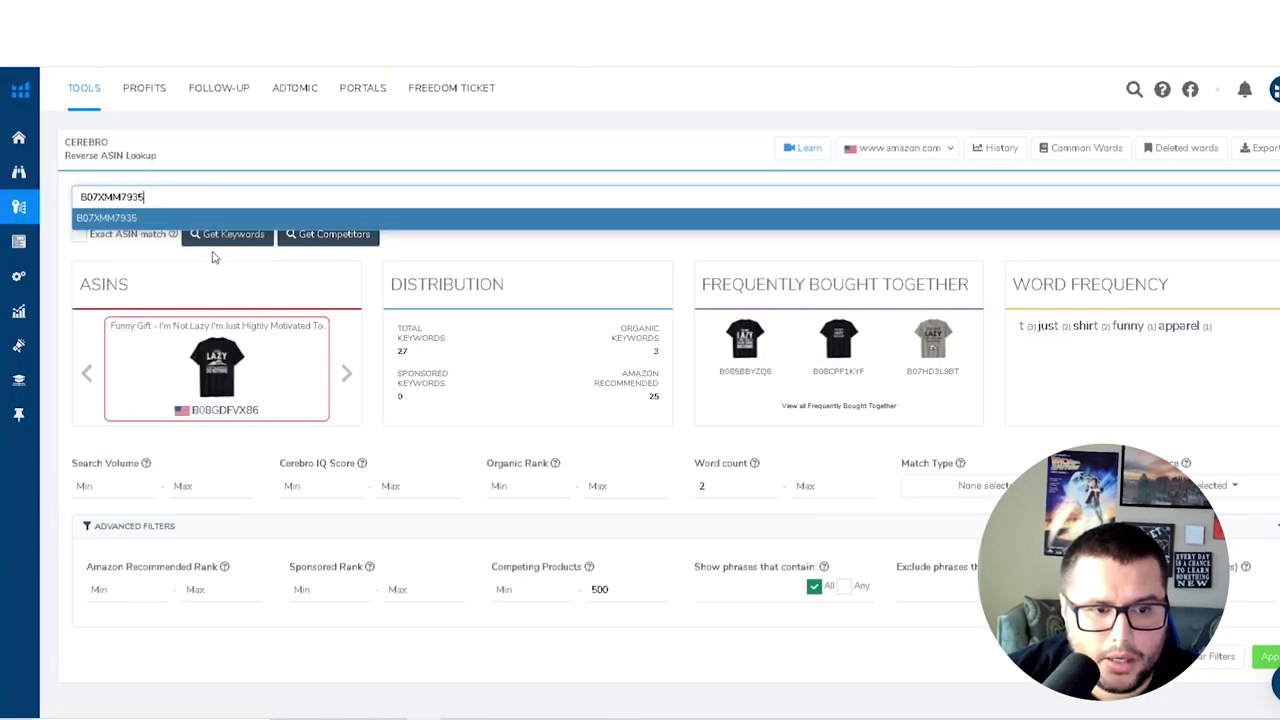
click(246, 240)
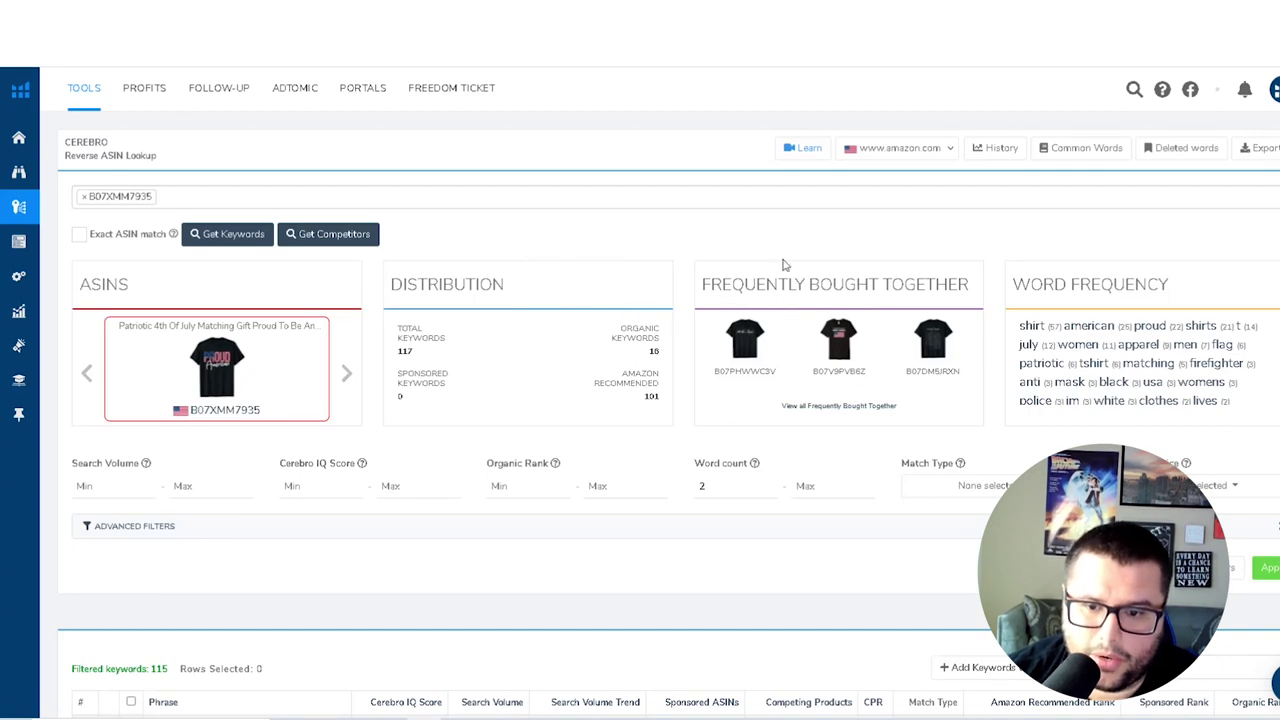
- Check the frequently bought together "Just Leave" flag shirt's listing and examine the competing products for the "Proud American" keywords
click(841, 349)
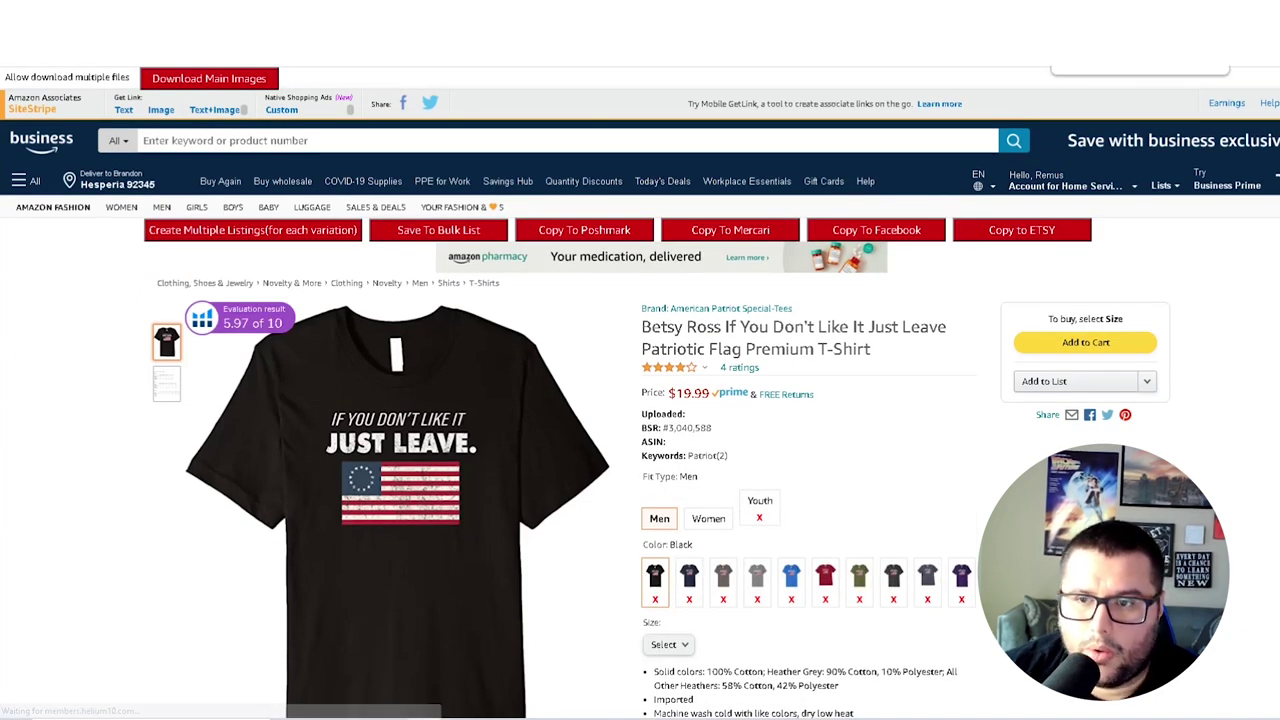
key(ctrl+w)
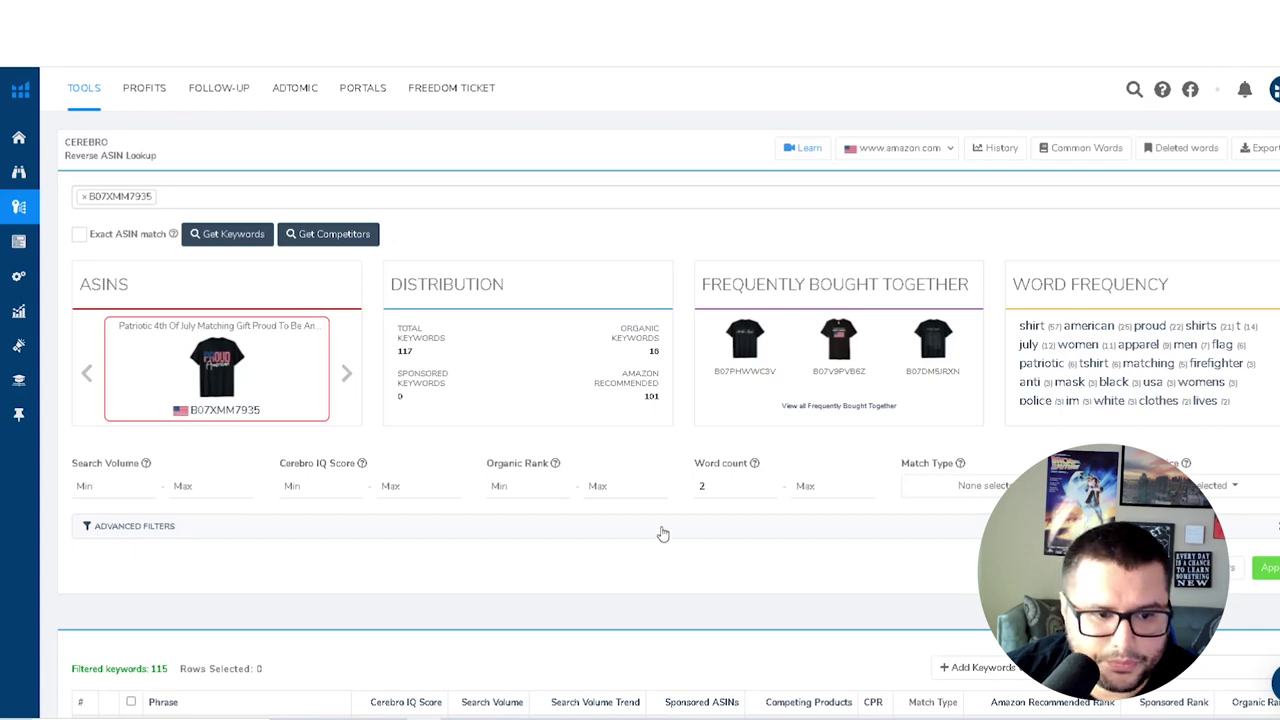
scroll(660, 530, down, 3)
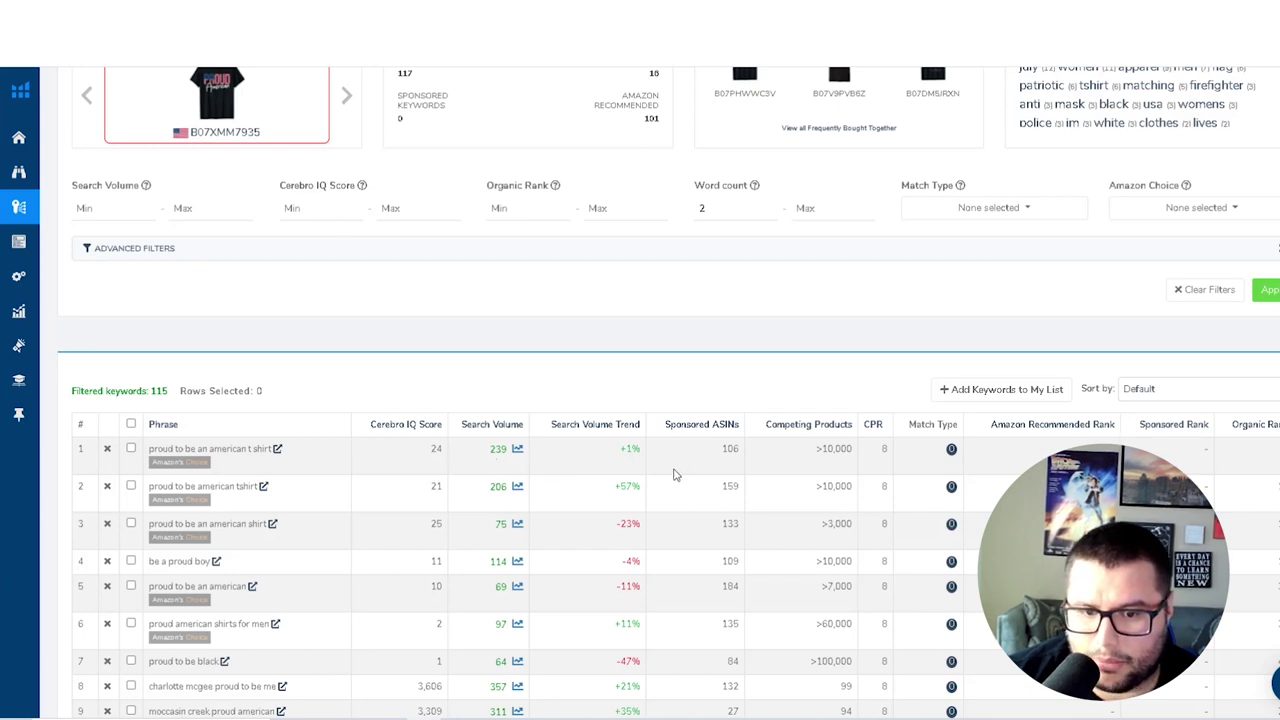
drag(851, 449, 816, 450)
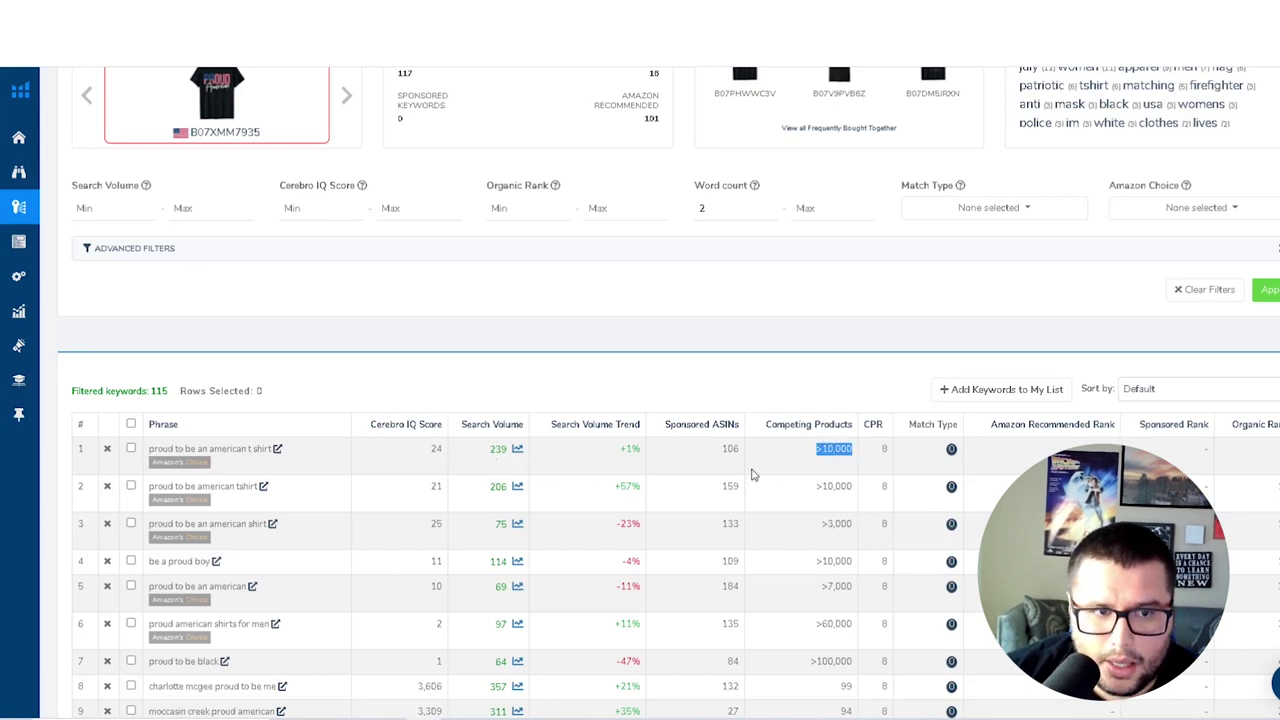
scroll(826, 578, down, 2)
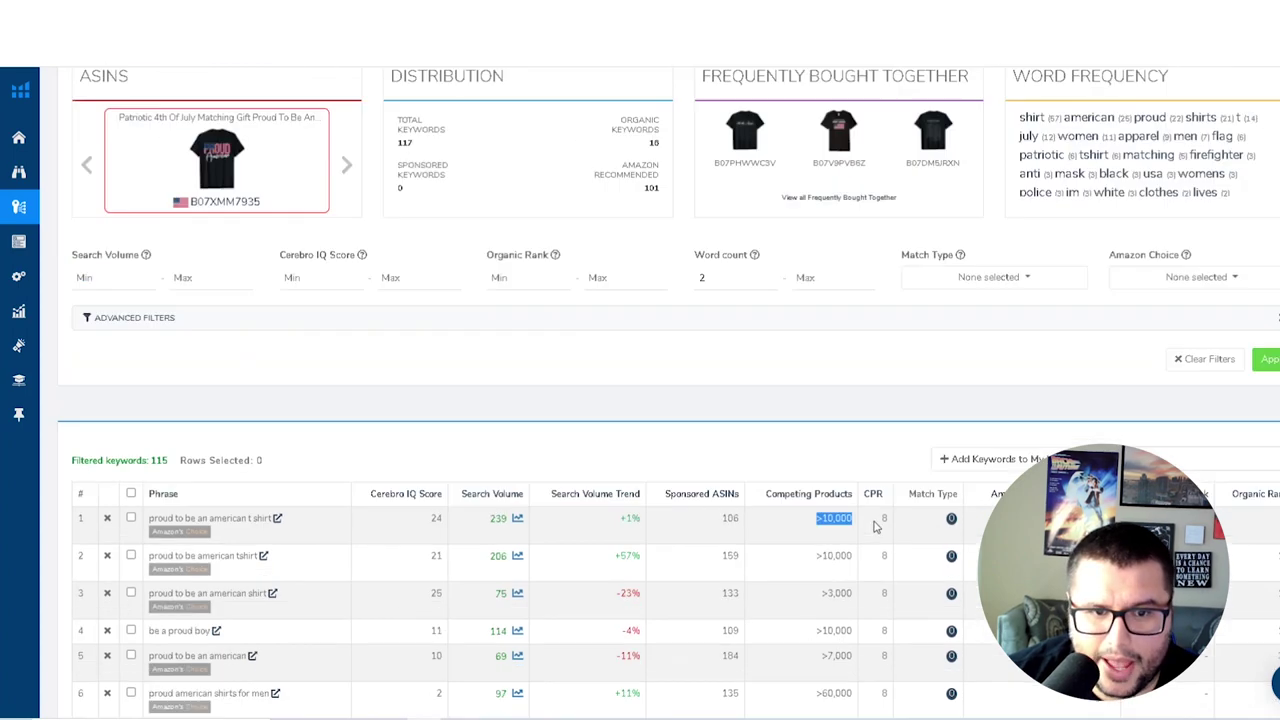
- Limit the "Proud American" keywords to at most 500 competing products and review the filtered phrases
scroll(891, 554, up, 4)
click(602, 386)
click(612, 450)
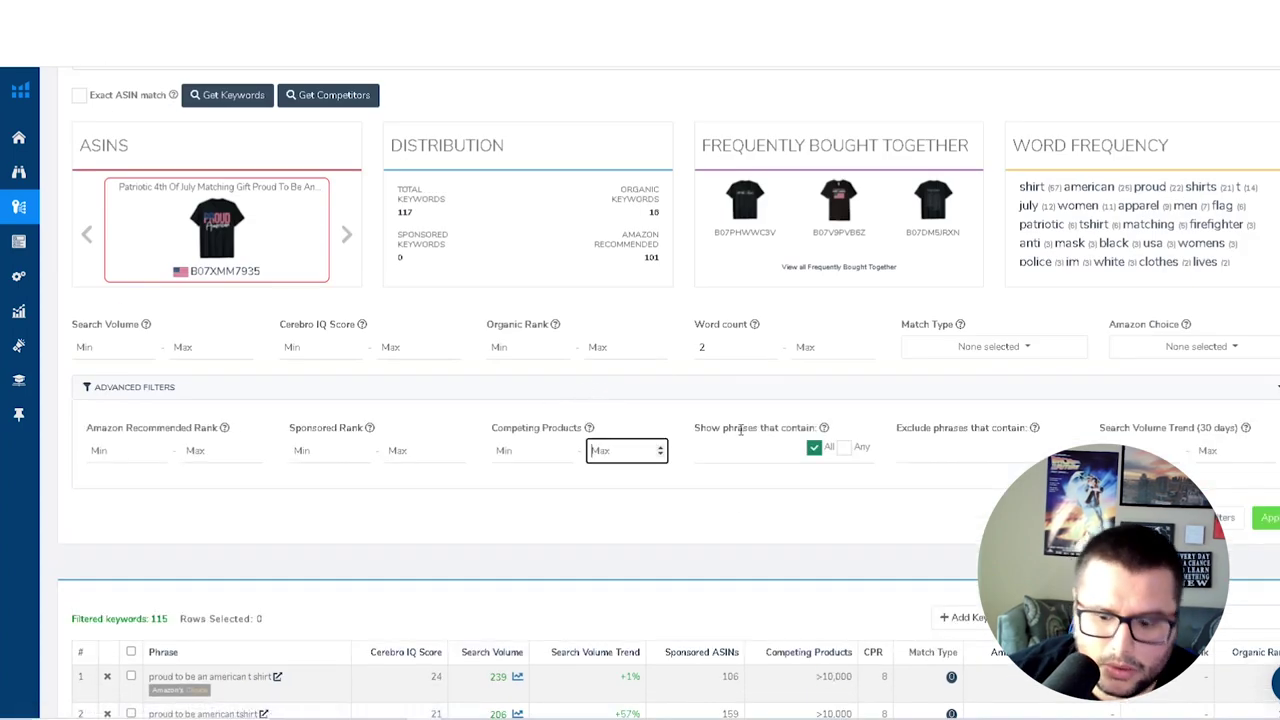
key(Return)
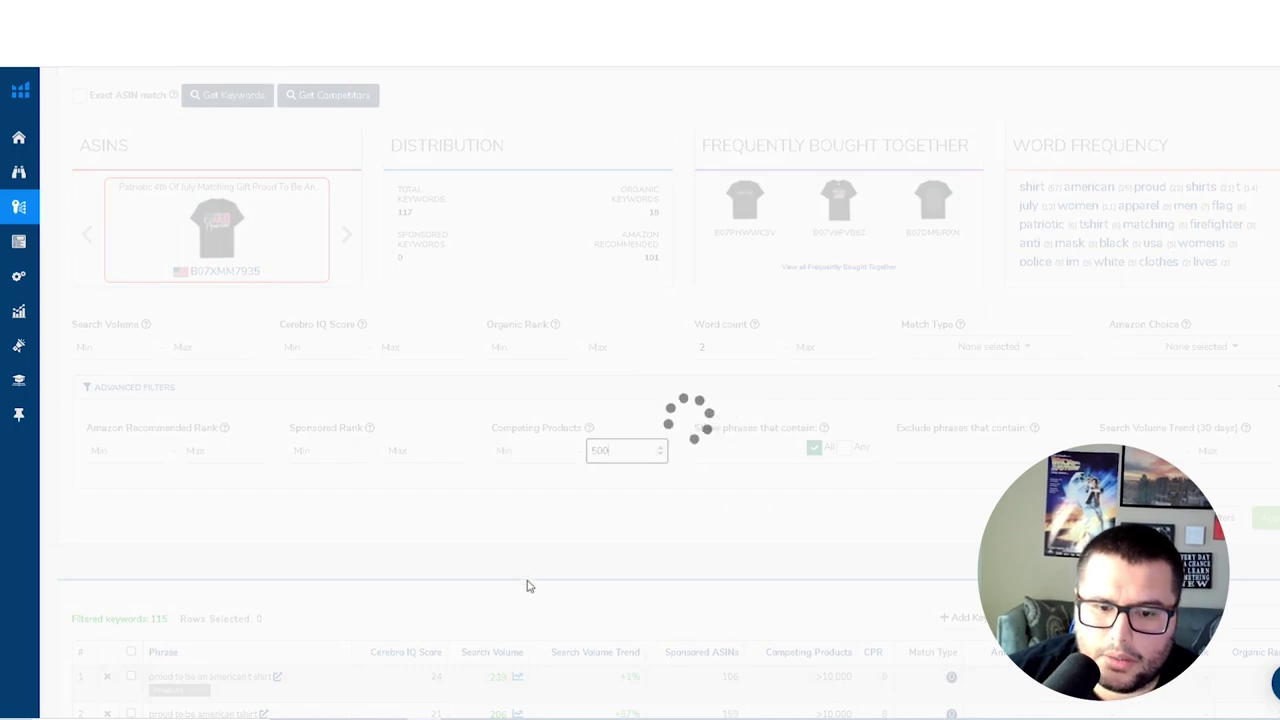
scroll(491, 563, down, 3)
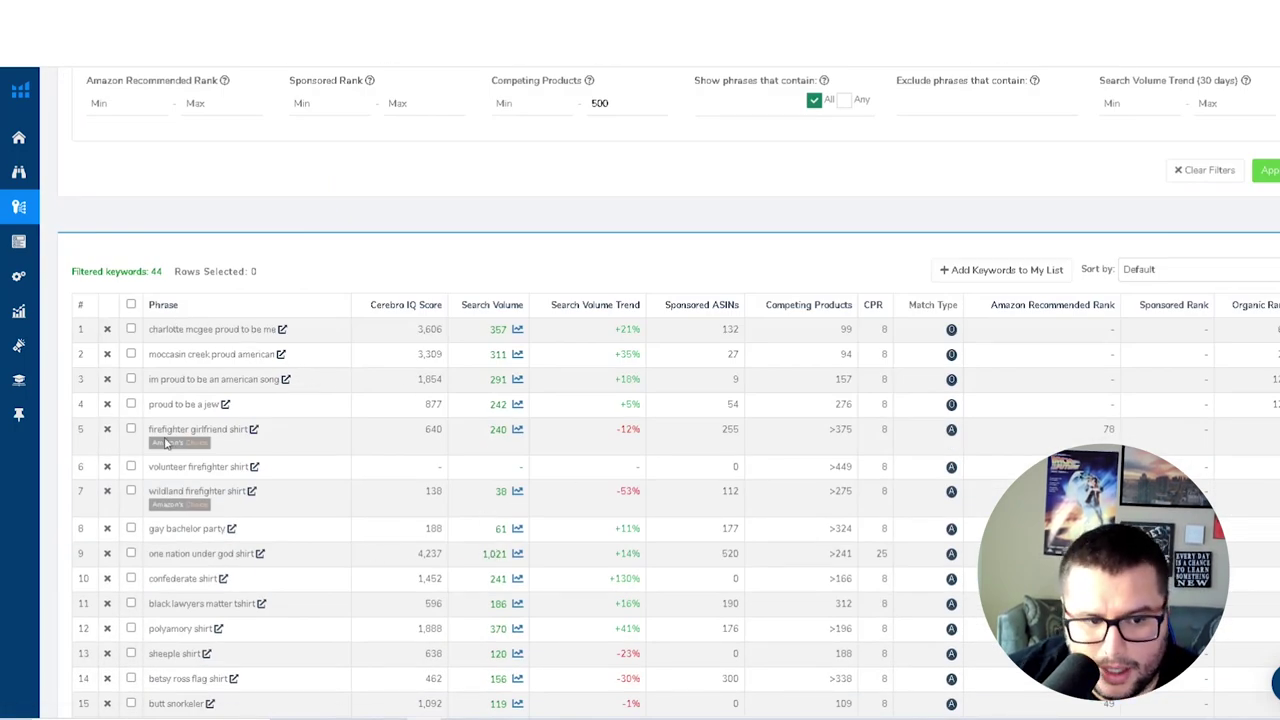
- Examine the filtered niche phrases, highlighting "black lawyers matter tshirt", "one nation under god shirt" and the girlfriend, volunteer and wildland firefighter shirt phrases
drag(150, 428, 248, 429)
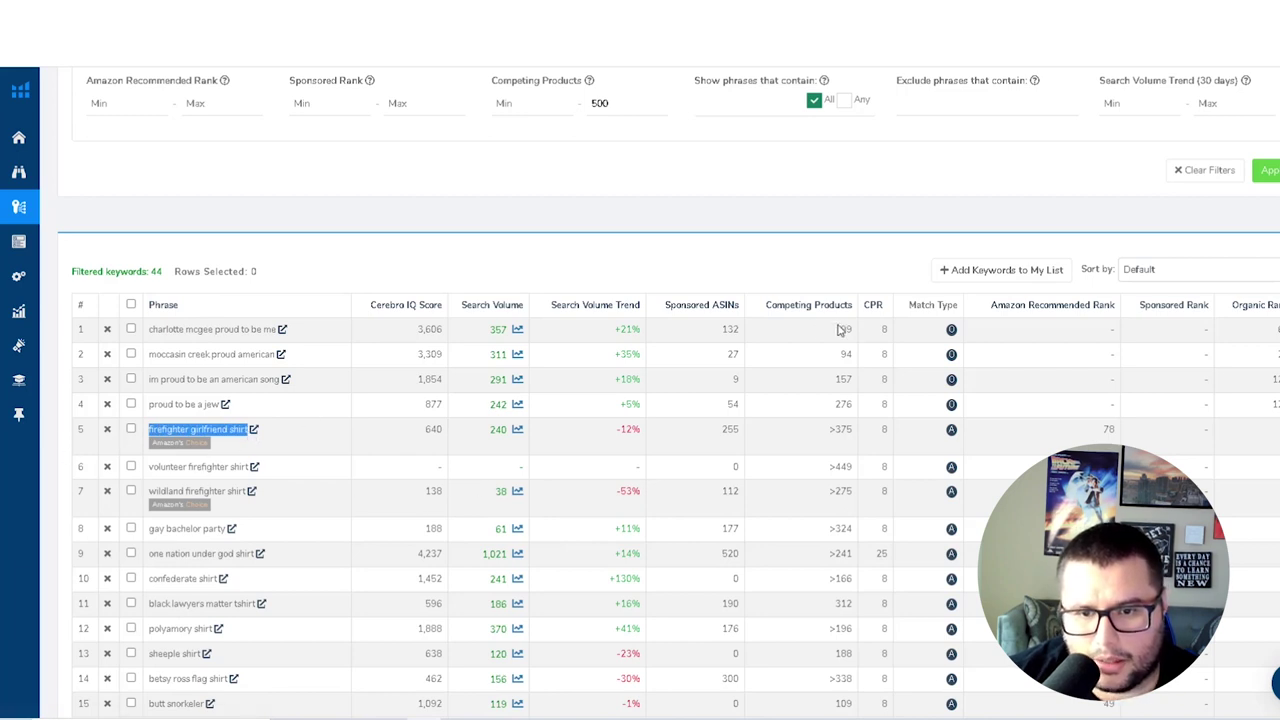
scroll(175, 280, down, 1)
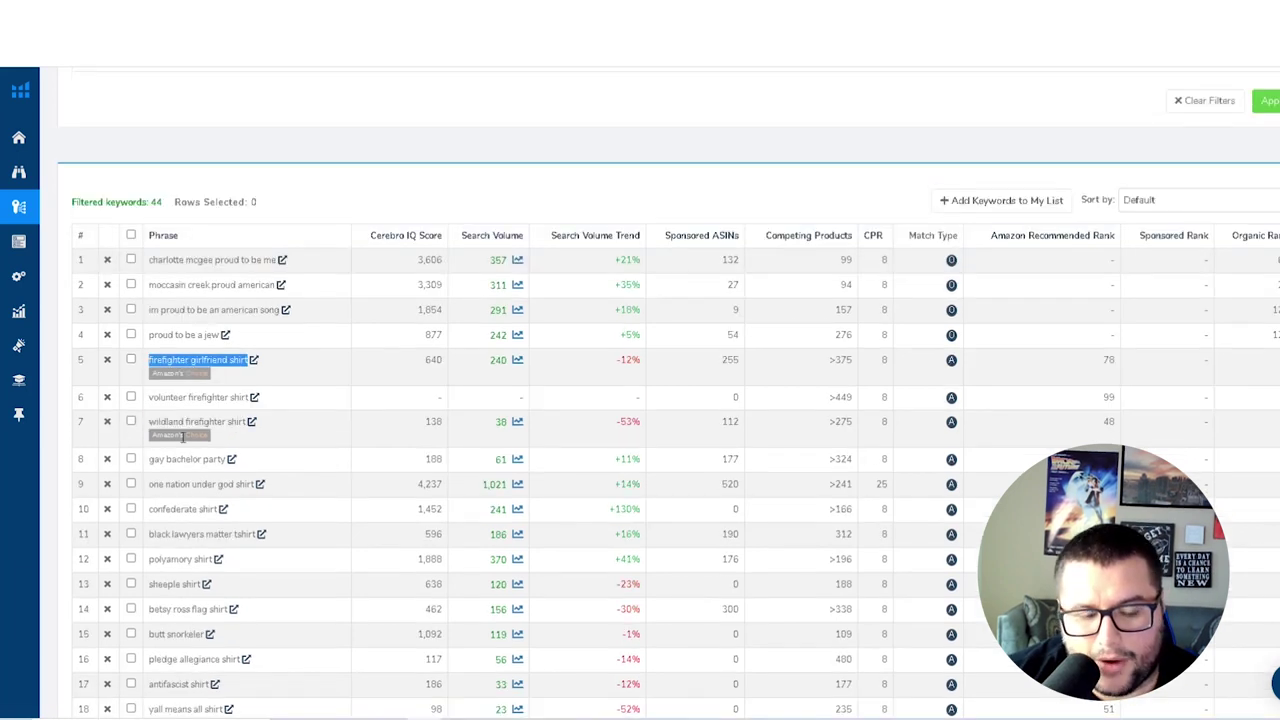
triple_click(196, 536)
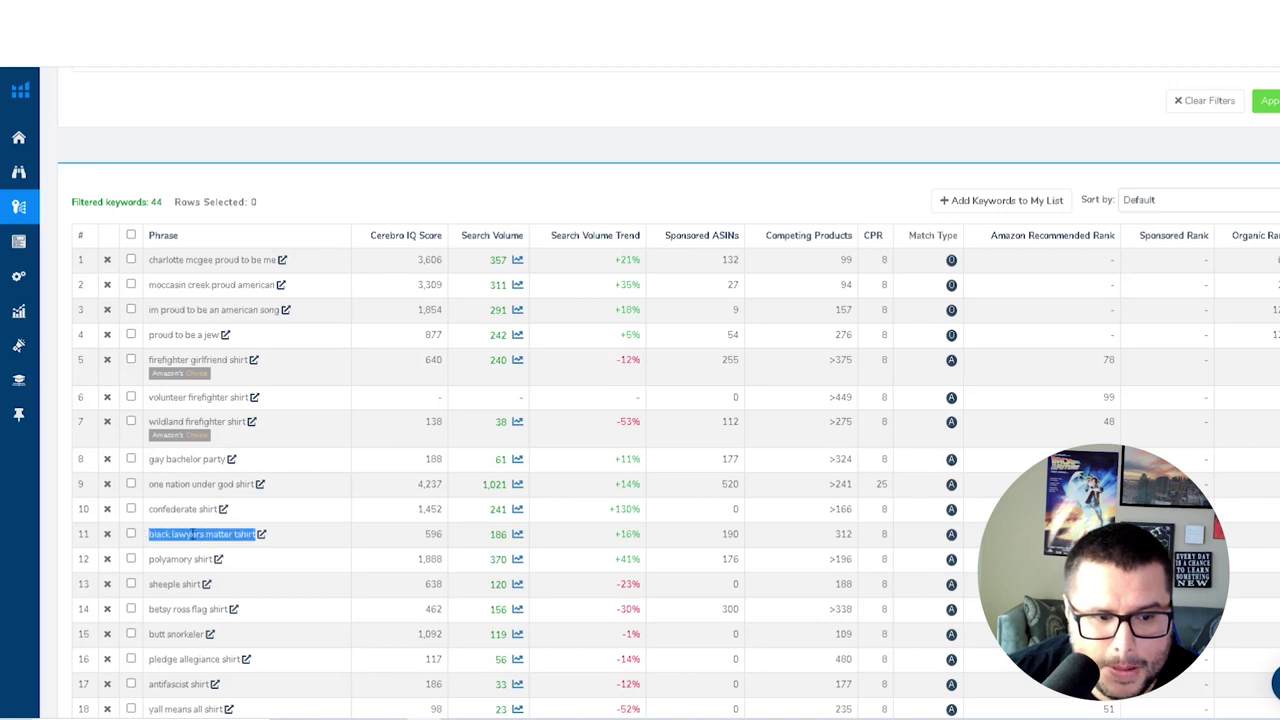
triple_click(190, 484)
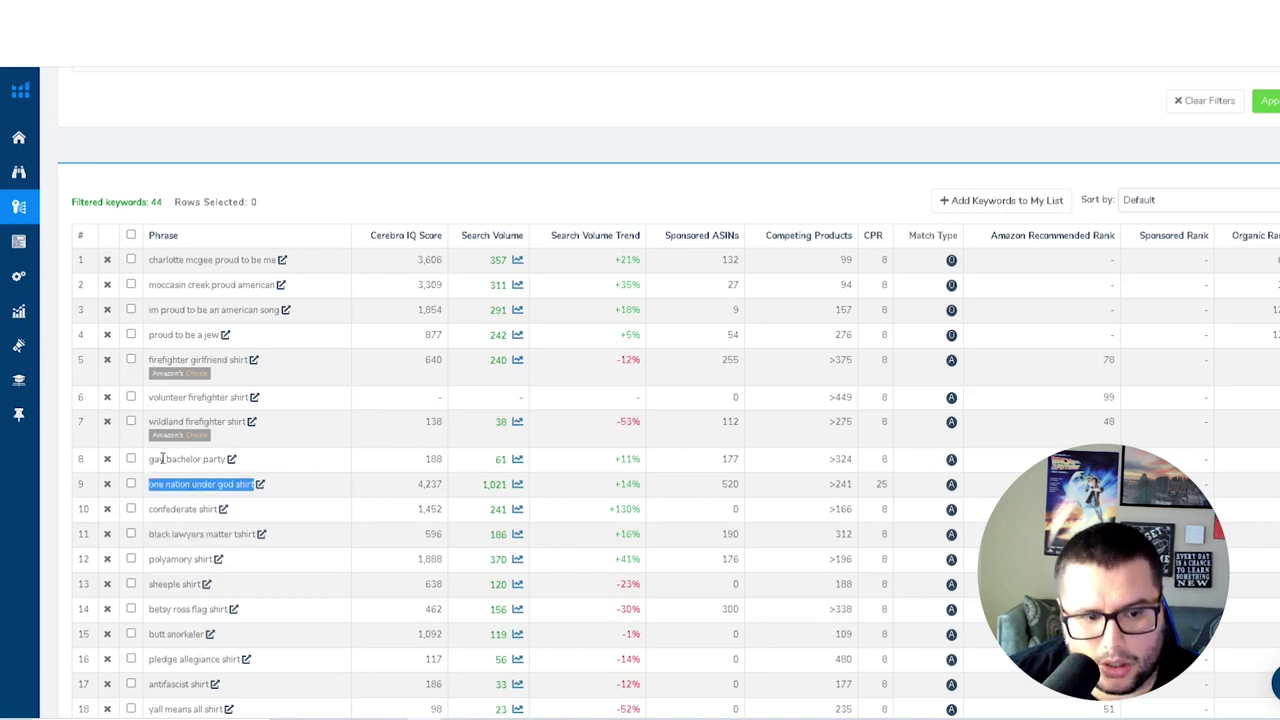
triple_click(208, 400)
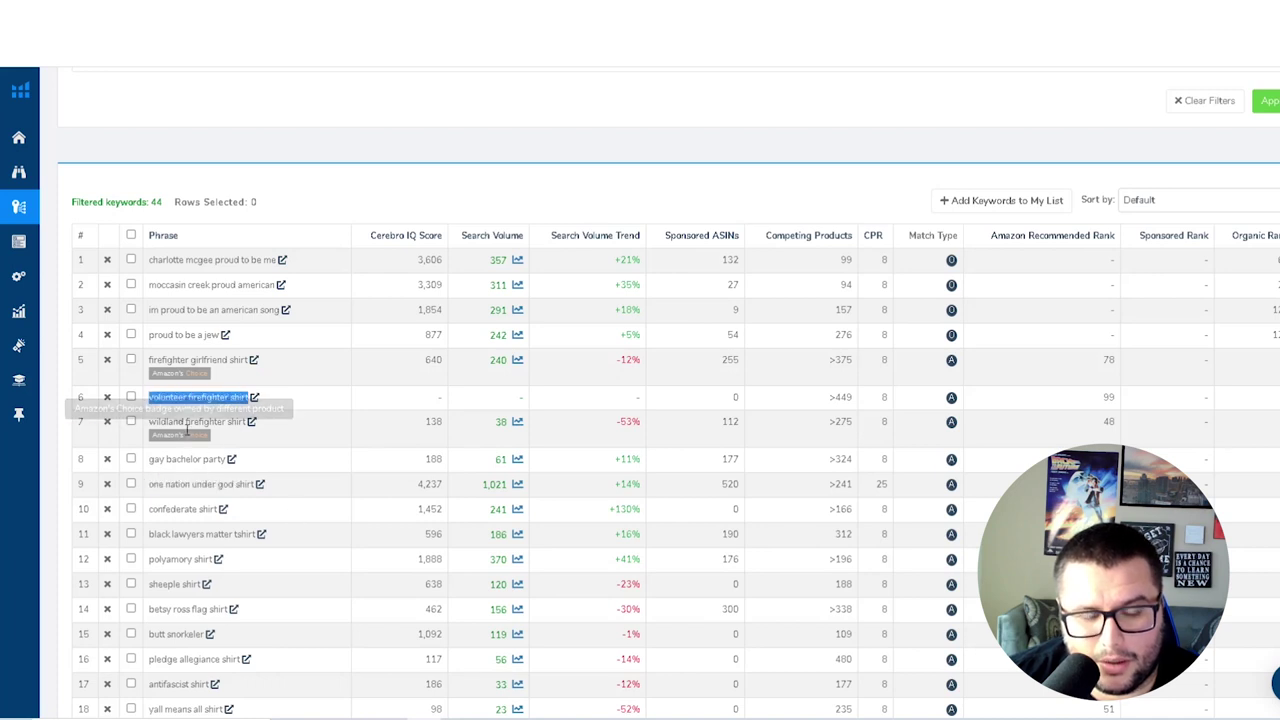
double_click(190, 421)
triple_click(189, 421)
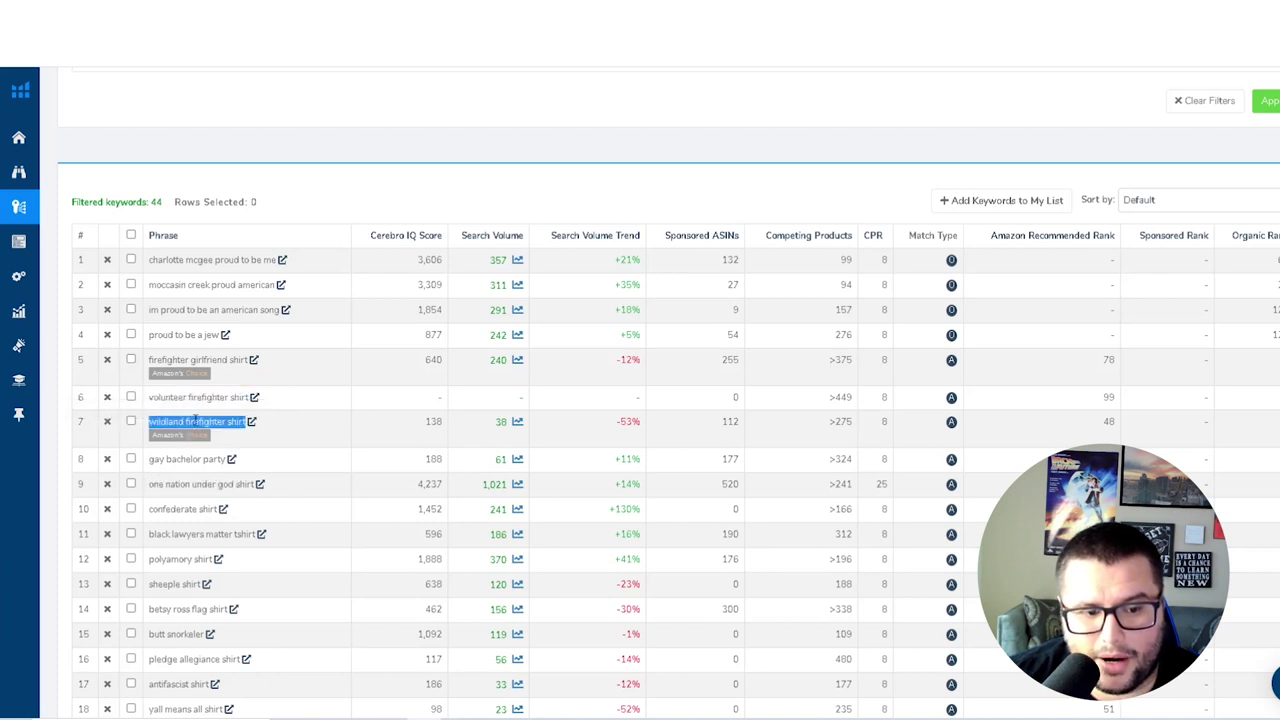
- Check the competing products for "firefighter girlfriend shirt" and review the remaining phrases in the filtered keyword list
triple_click(175, 359)
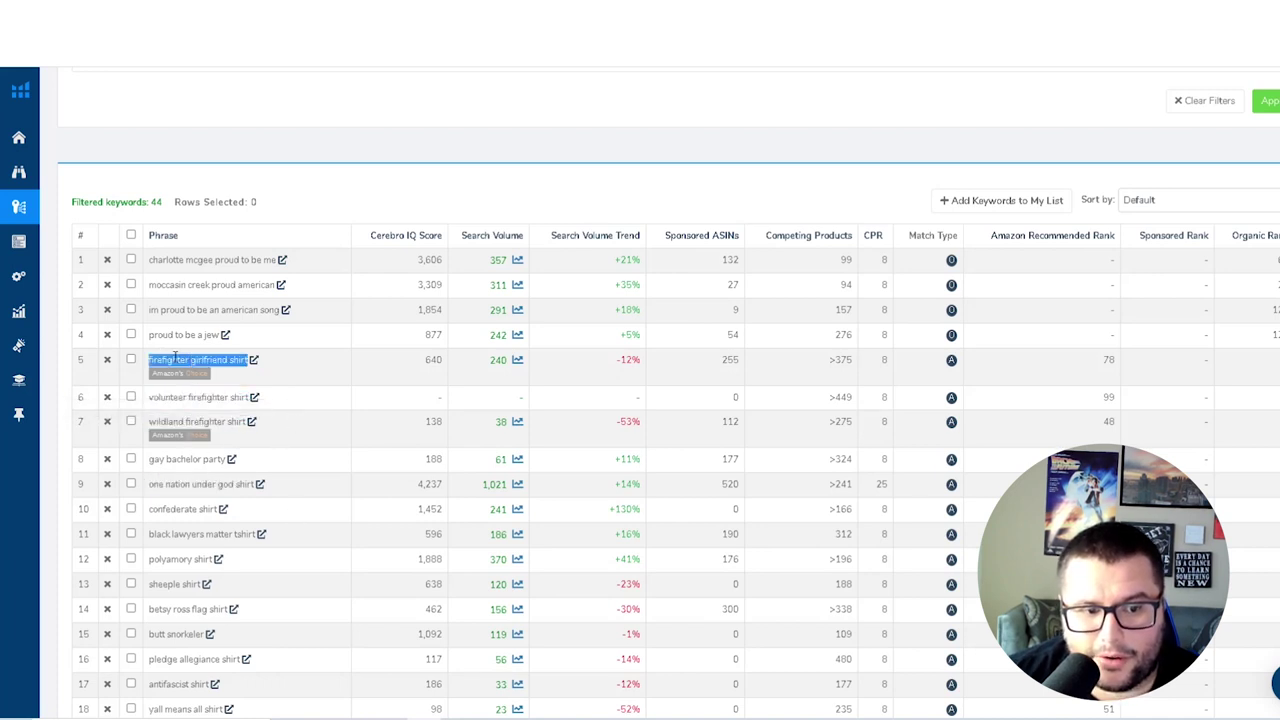
triple_click(842, 362)
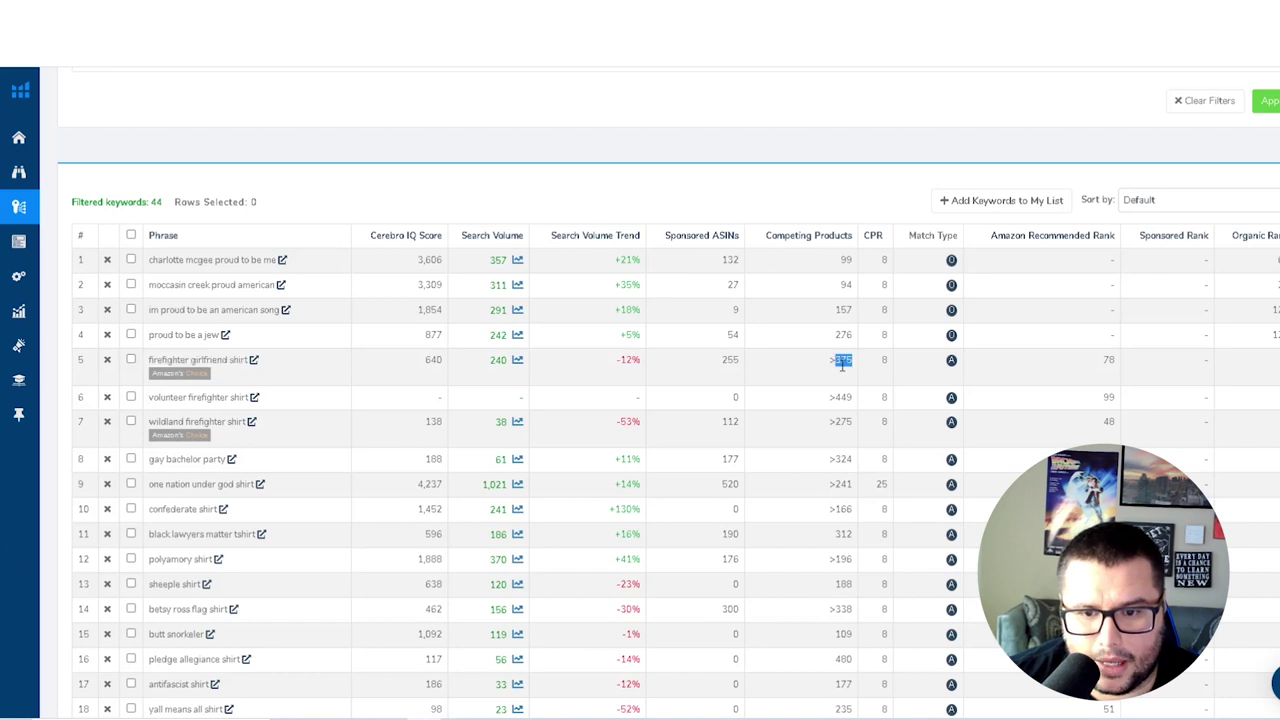
triple_click(178, 362)
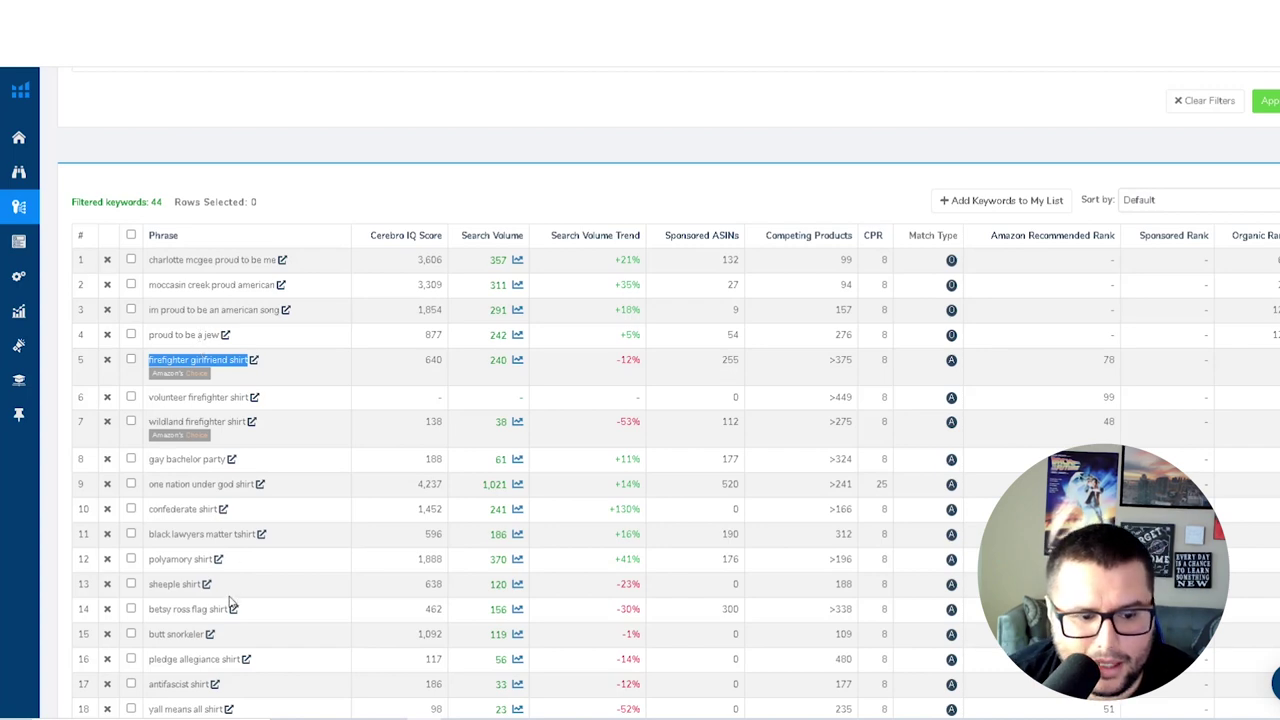
scroll(230, 597, down, 2)
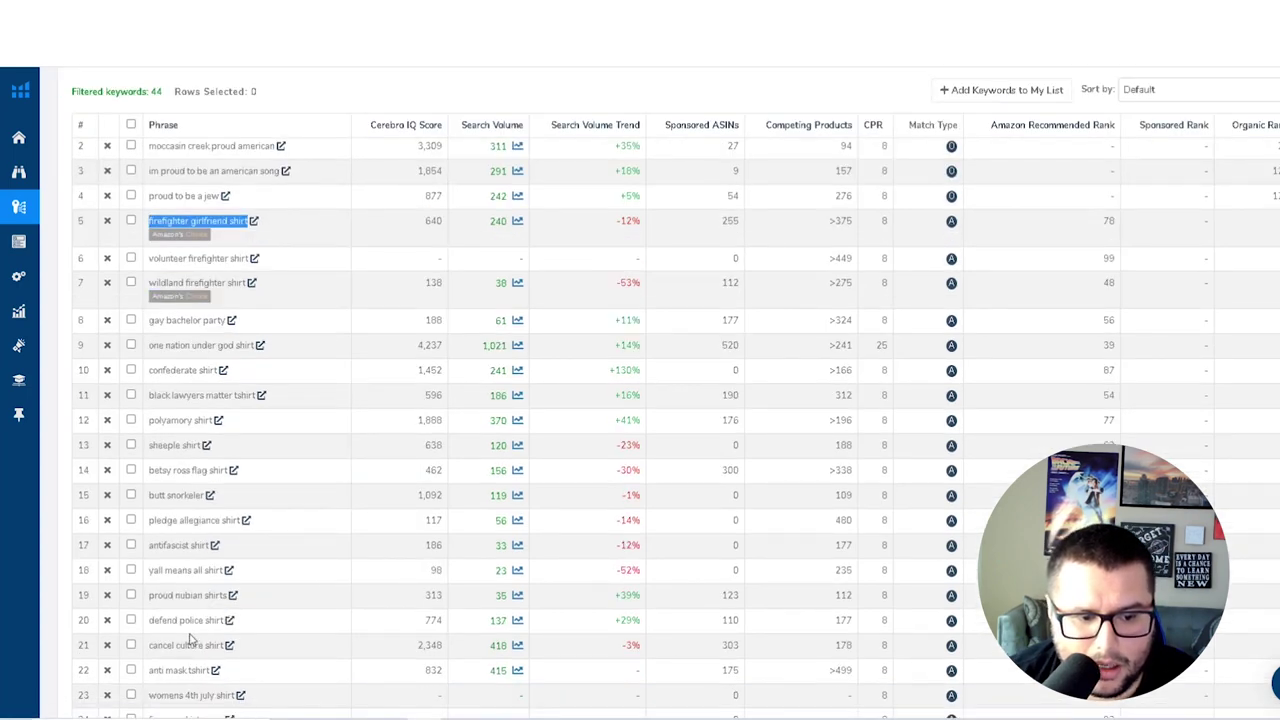
scroll(245, 634, down, 1)
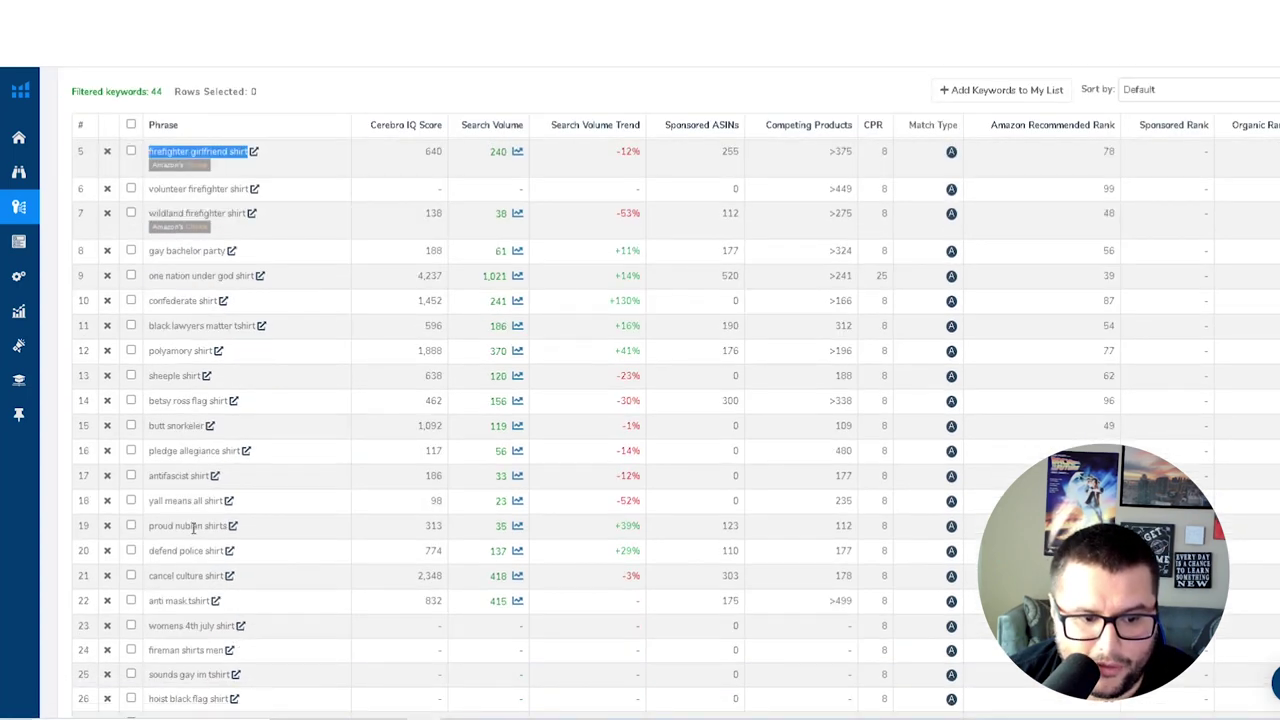
scroll(196, 530, down, 2)
scroll(214, 610, up, 3)
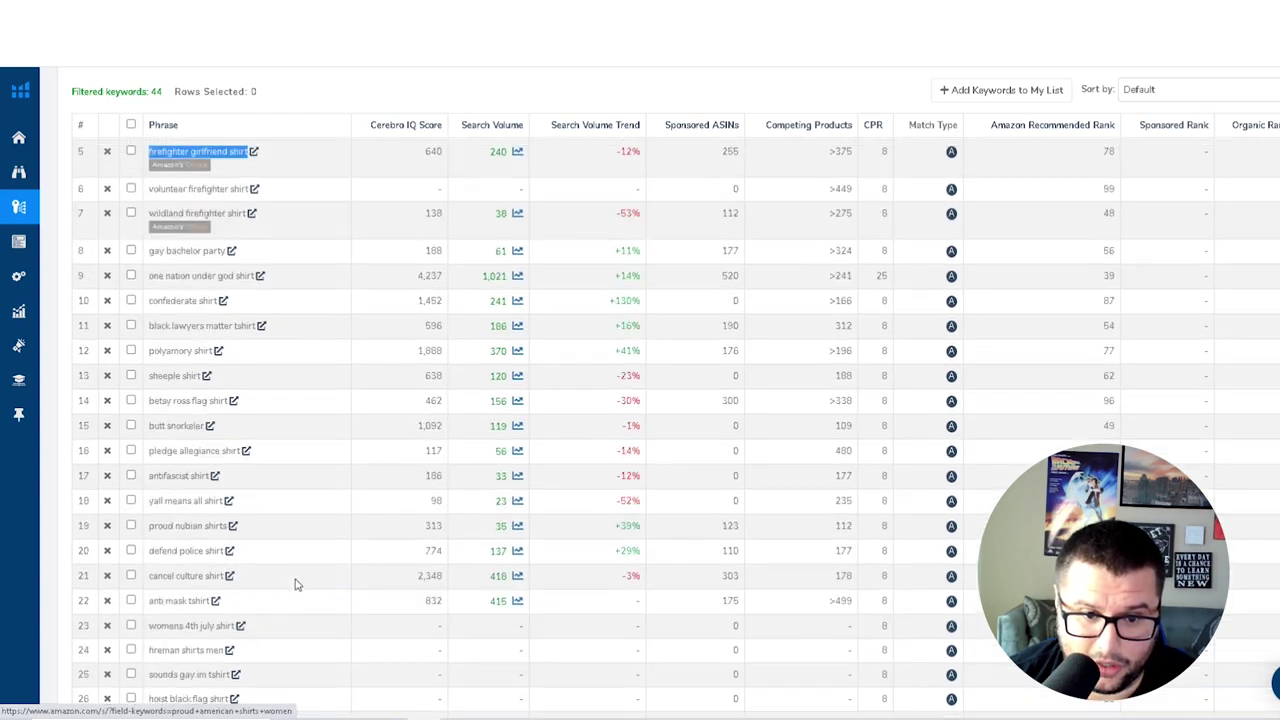
scroll(205, 520, up, 1)
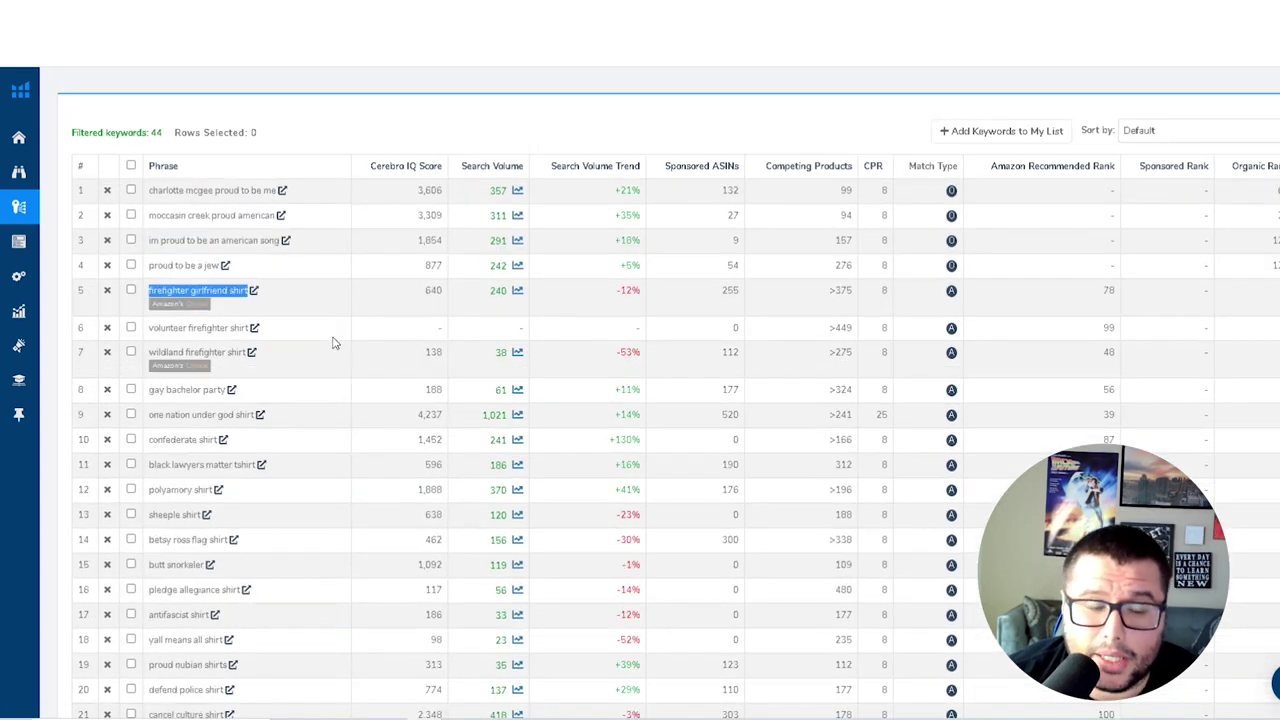
- View the one-year search volume history of "firefighter girlfriend shirt" and close the chart
triple_click(195, 289)
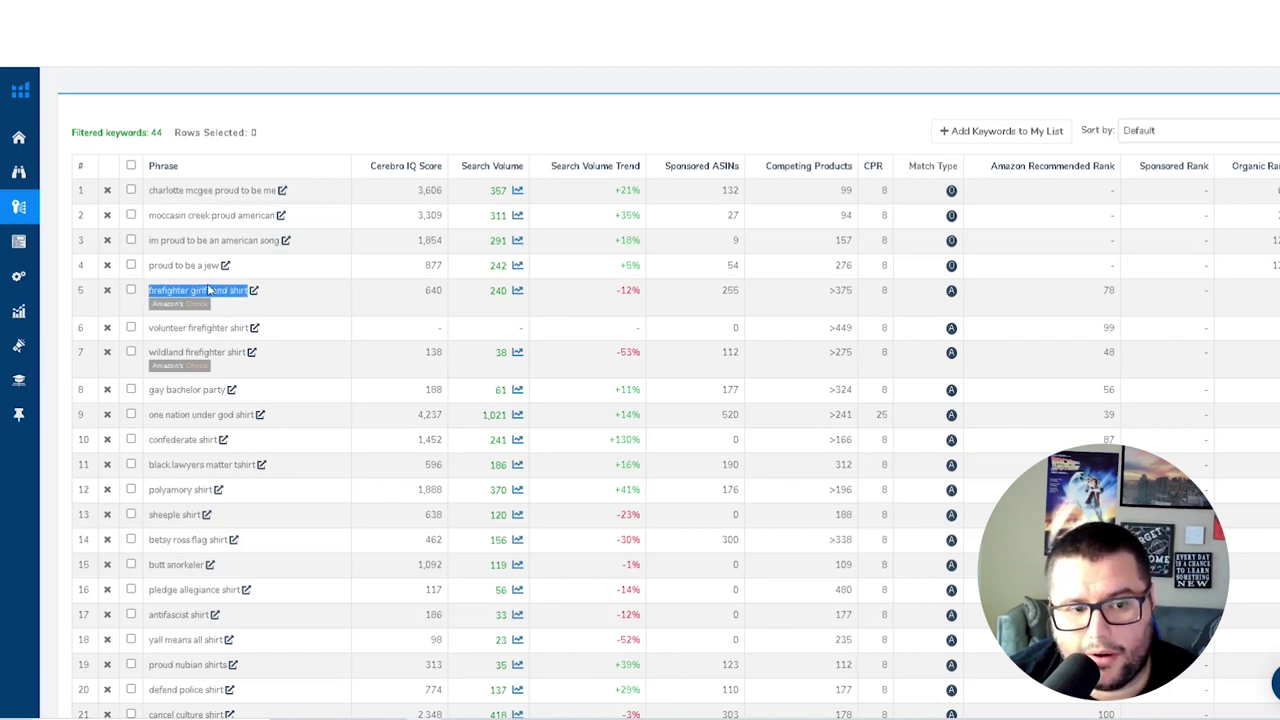
click(517, 290)
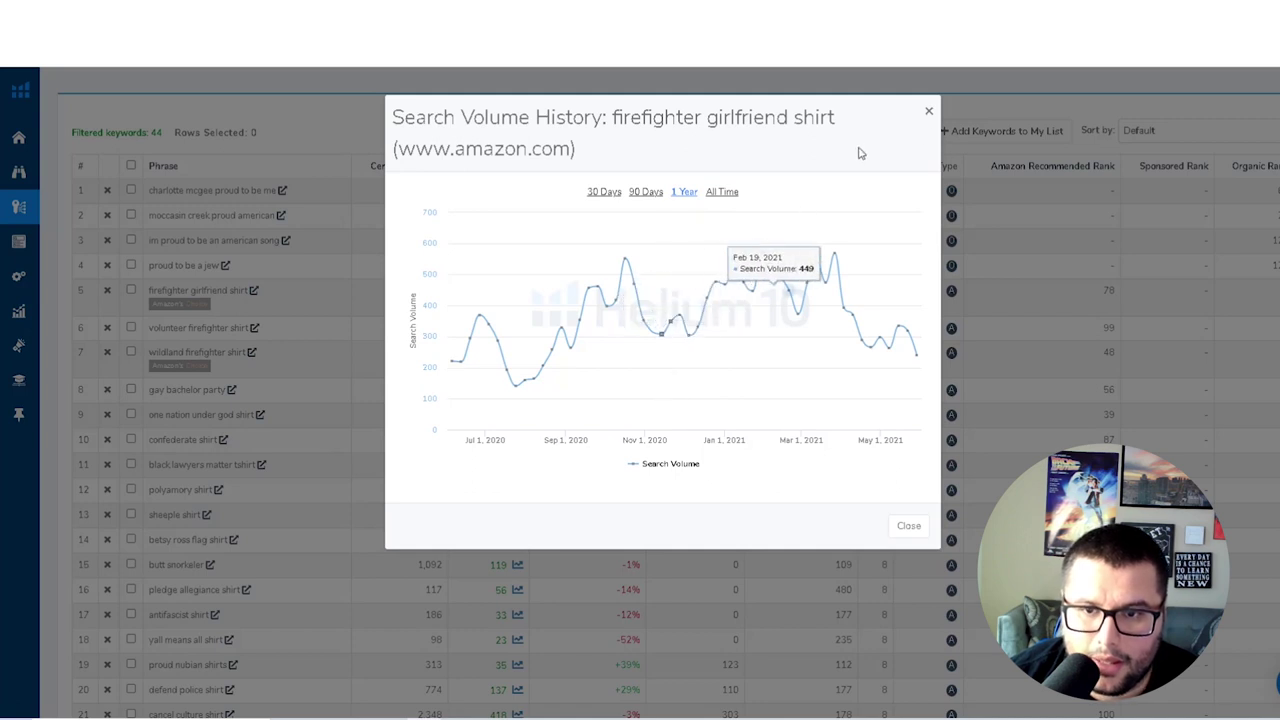
click(928, 111)
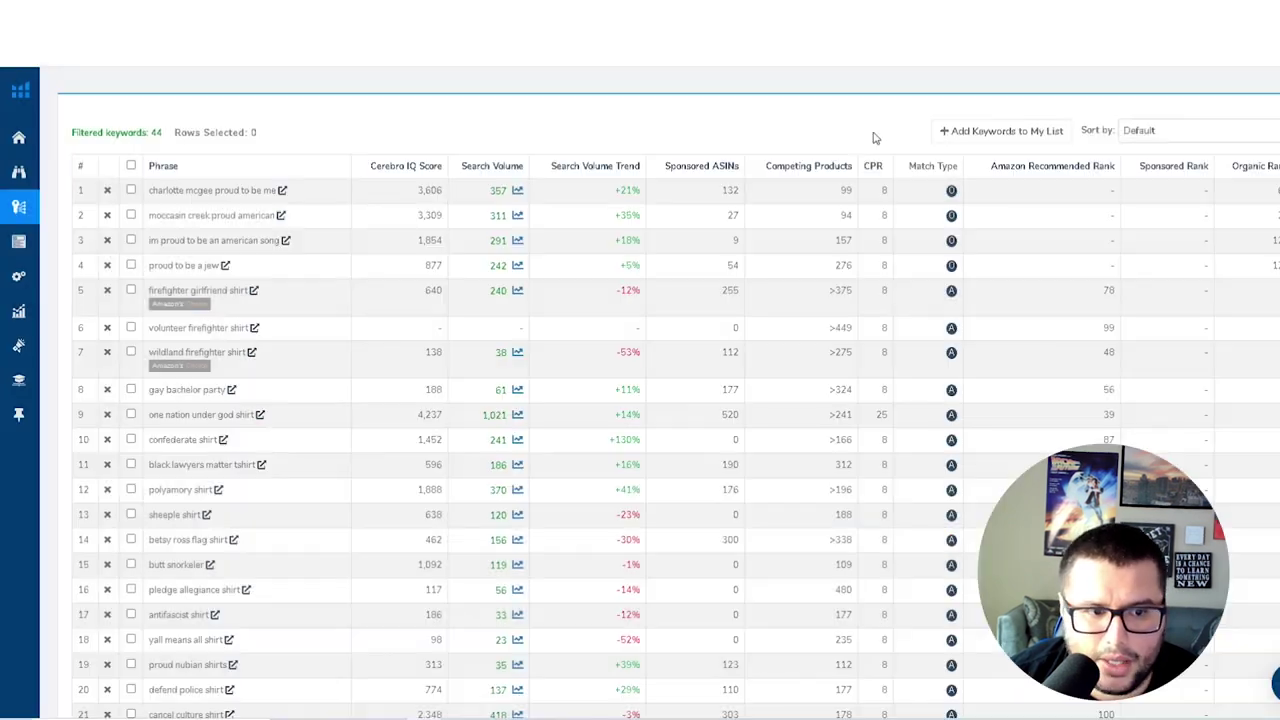
- Open the Amazon search results for "firefighter girlfriend shirt" and examine the competing shirts' designs, sales ranks, reviews and listing dates
click(254, 292)
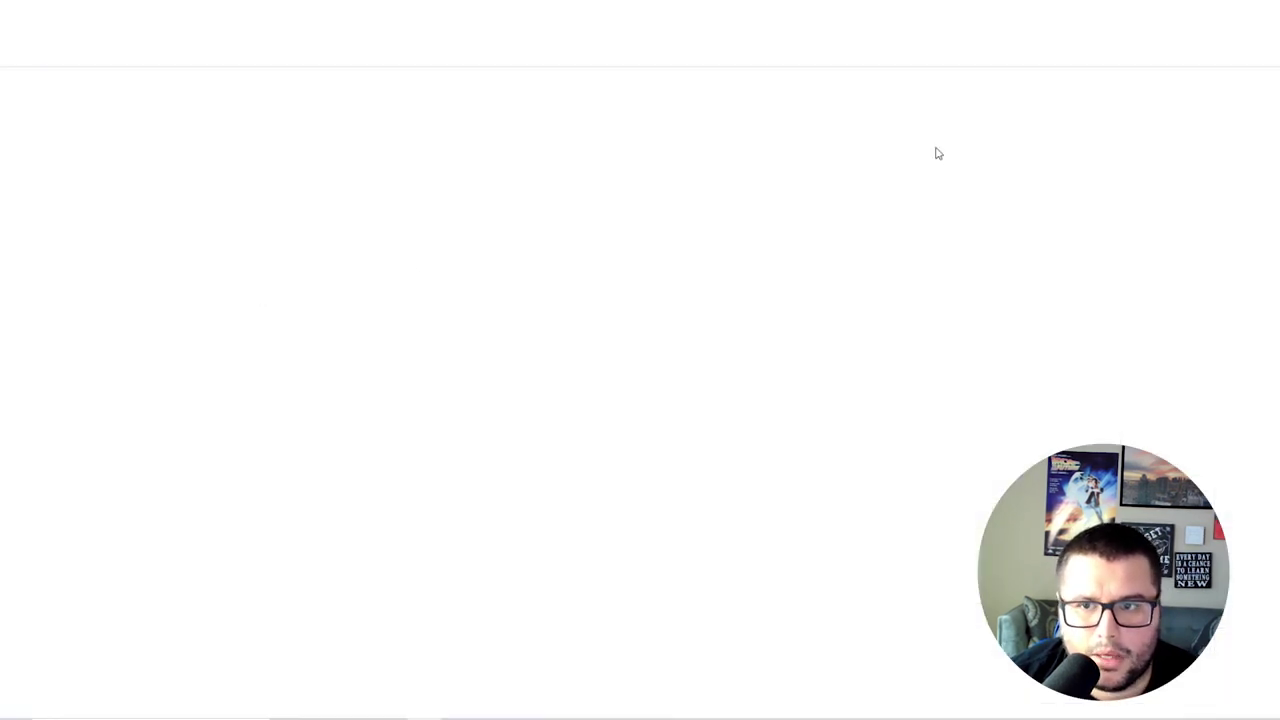
scroll(711, 503, down, 2)
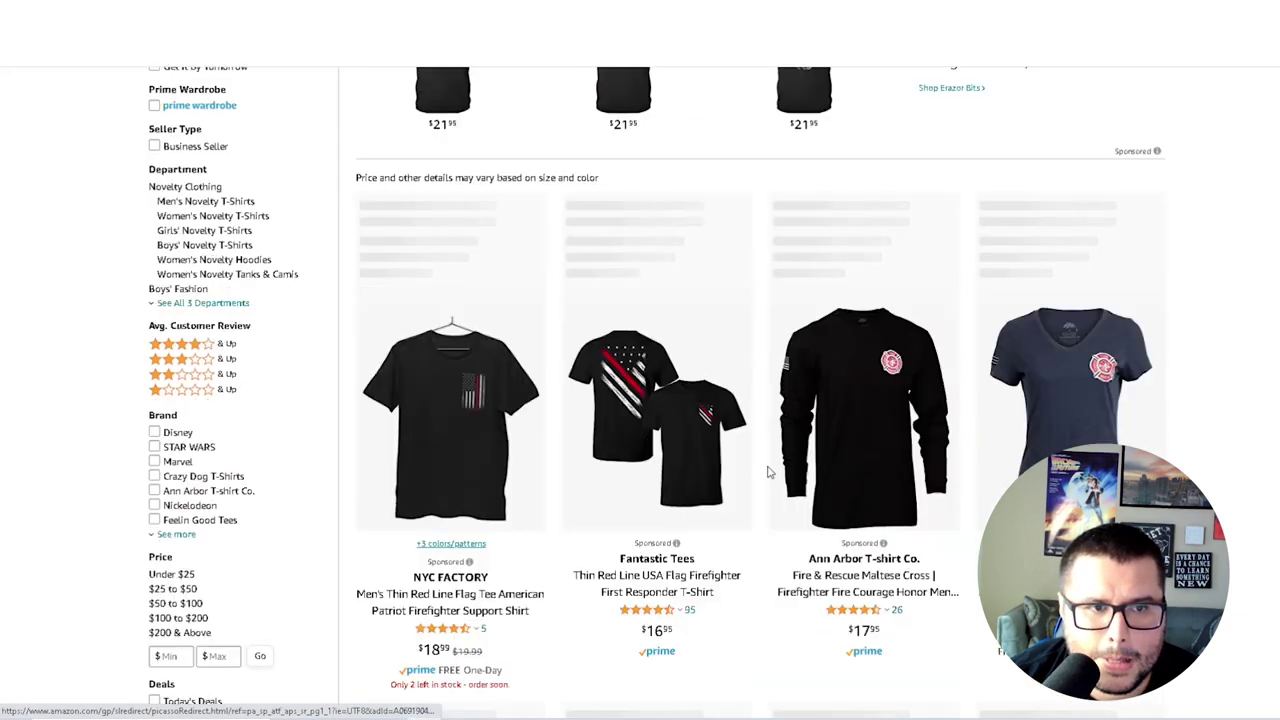
scroll(766, 471, down, 9)
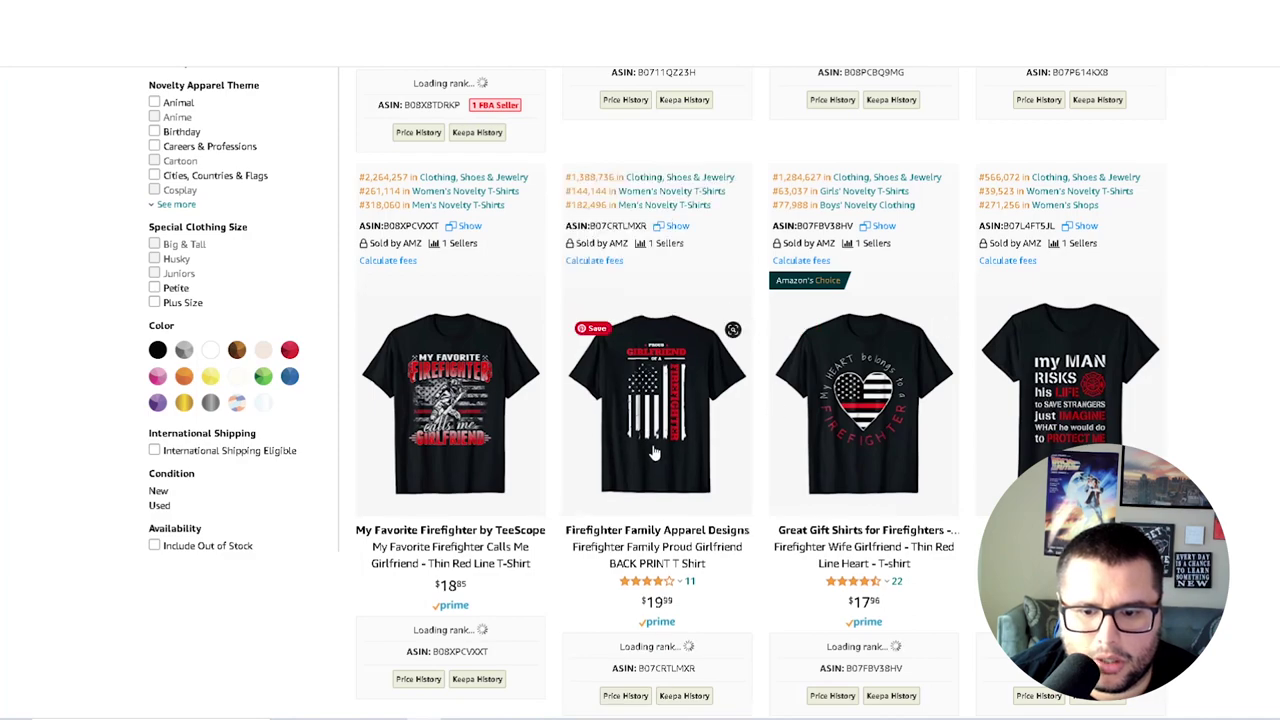
scroll(876, 502, down, 5)
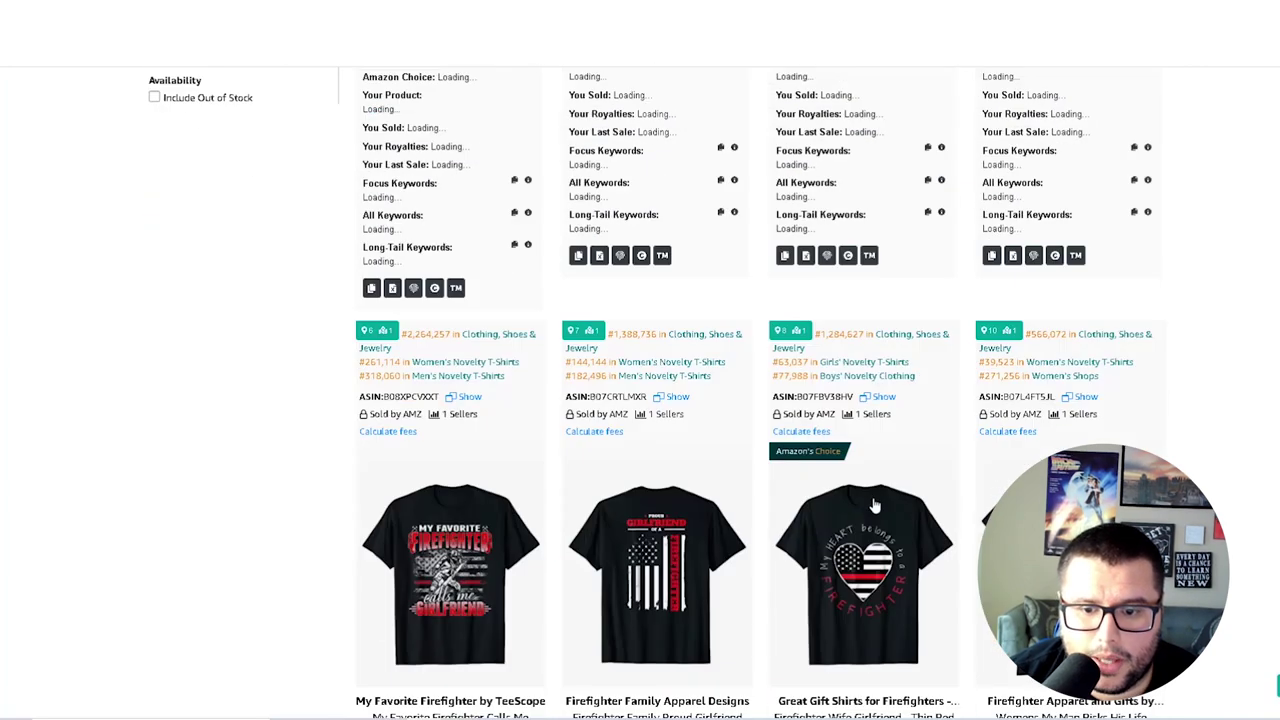
scroll(876, 502, down, 3)
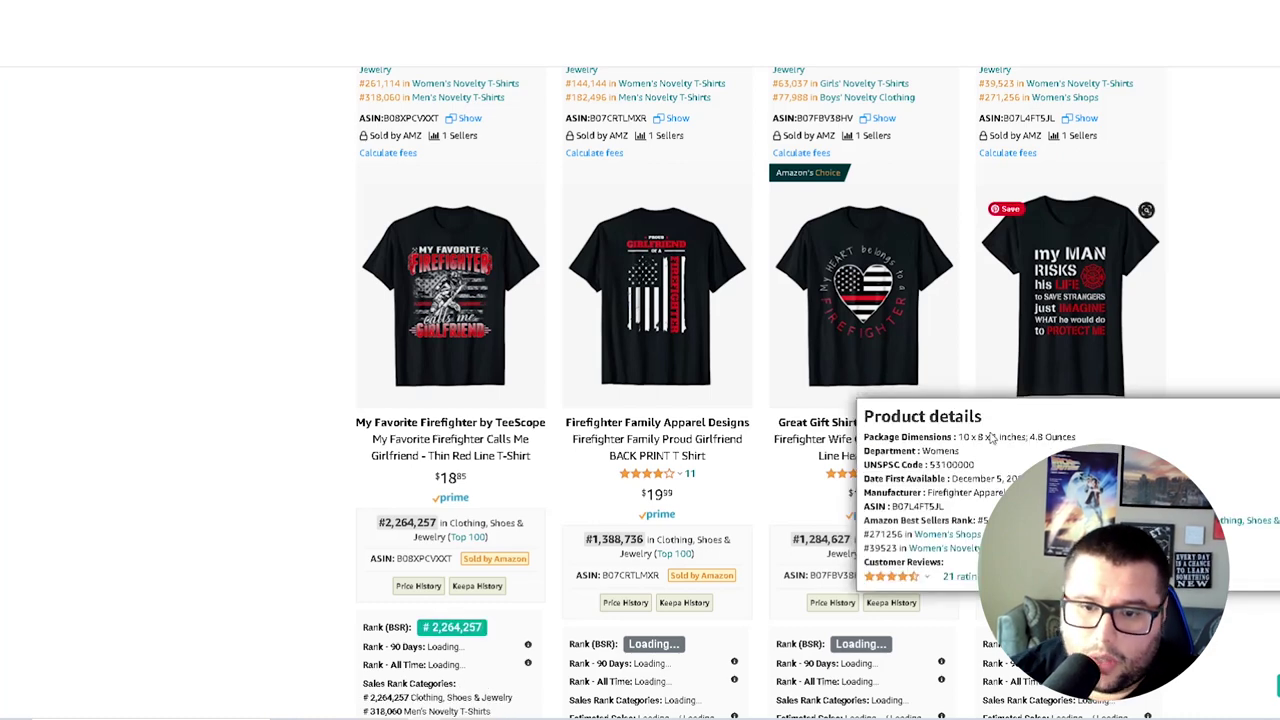
mouse_move(877, 290)
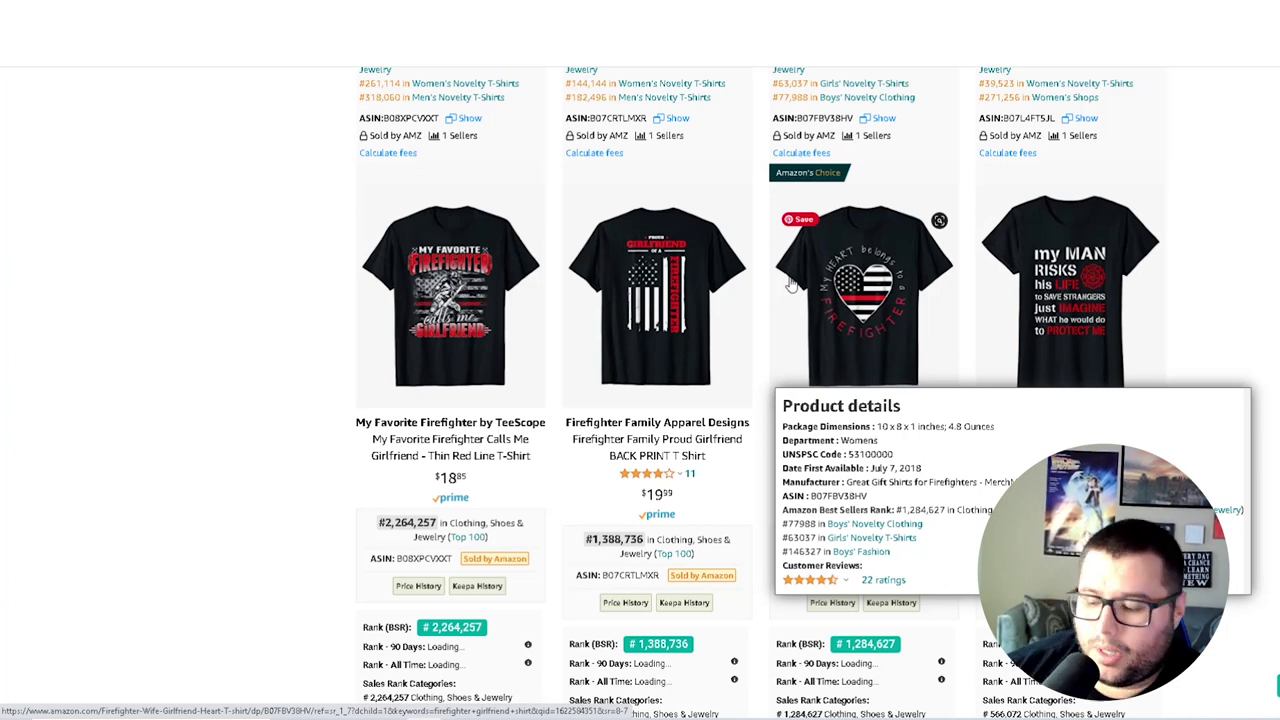
scroll(255, 405, down, 2)
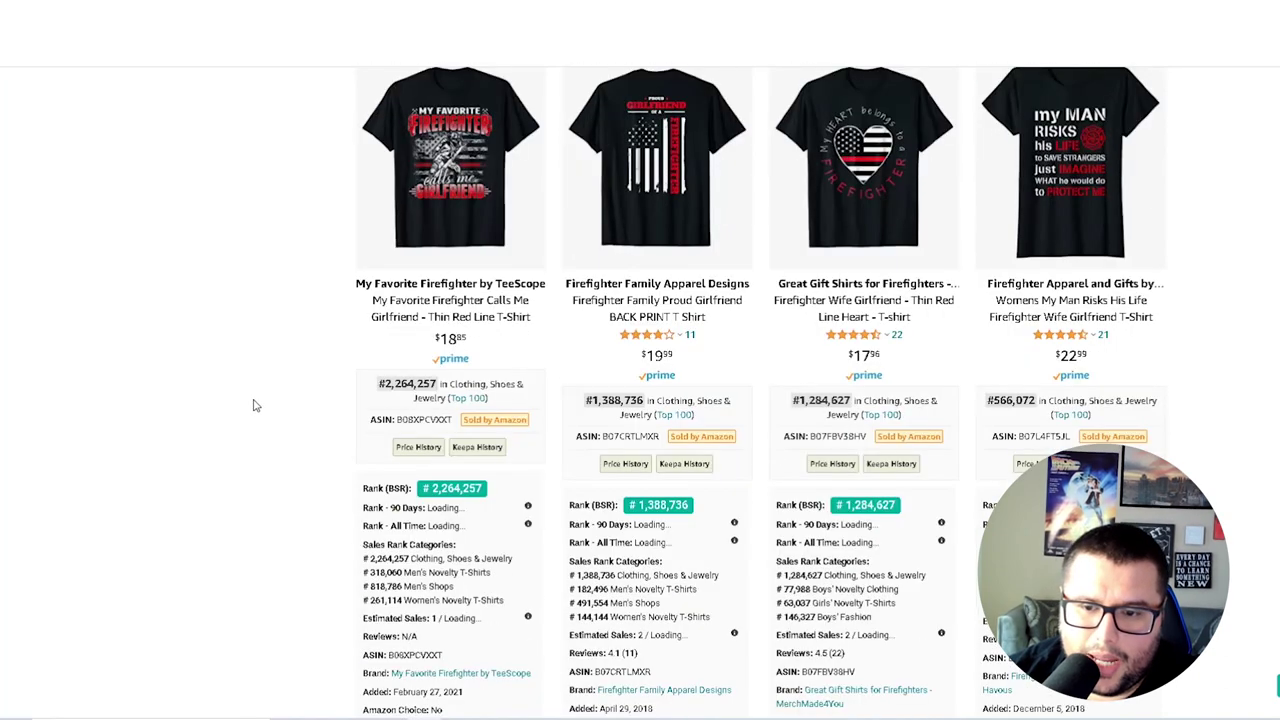
scroll(252, 405, down, 1)
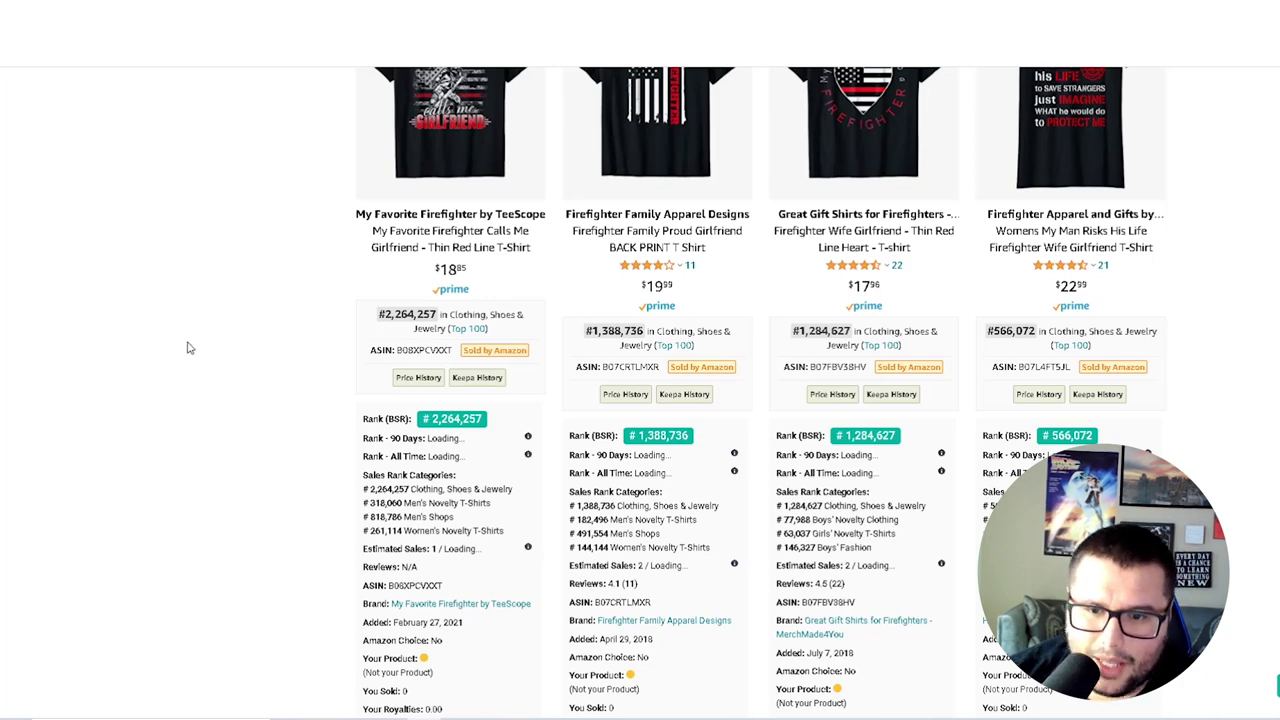
scroll(340, 500, up, 4)
scroll(258, 412, down, 1)
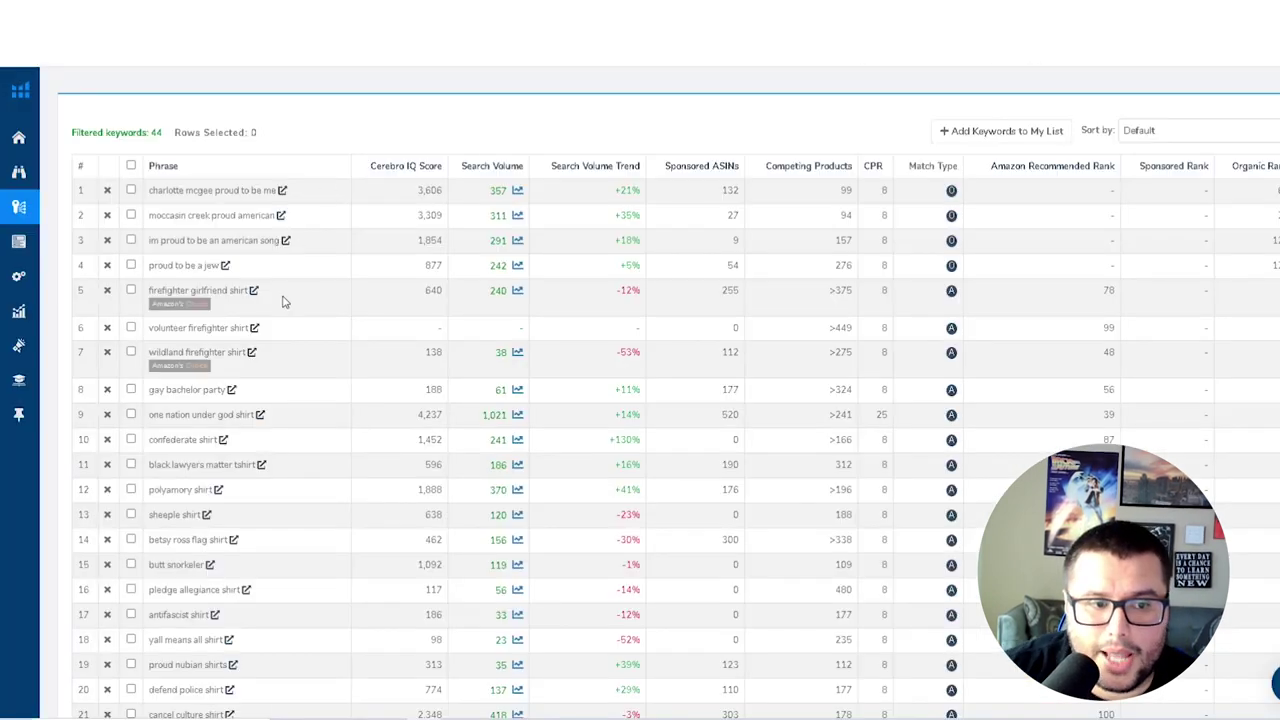
- Return to the filtered Cerebro keywords and highlight the related phrases "wildland firefighter shirt" and "volunteer firefighter shirt"
scroll(389, 526, up, 3)
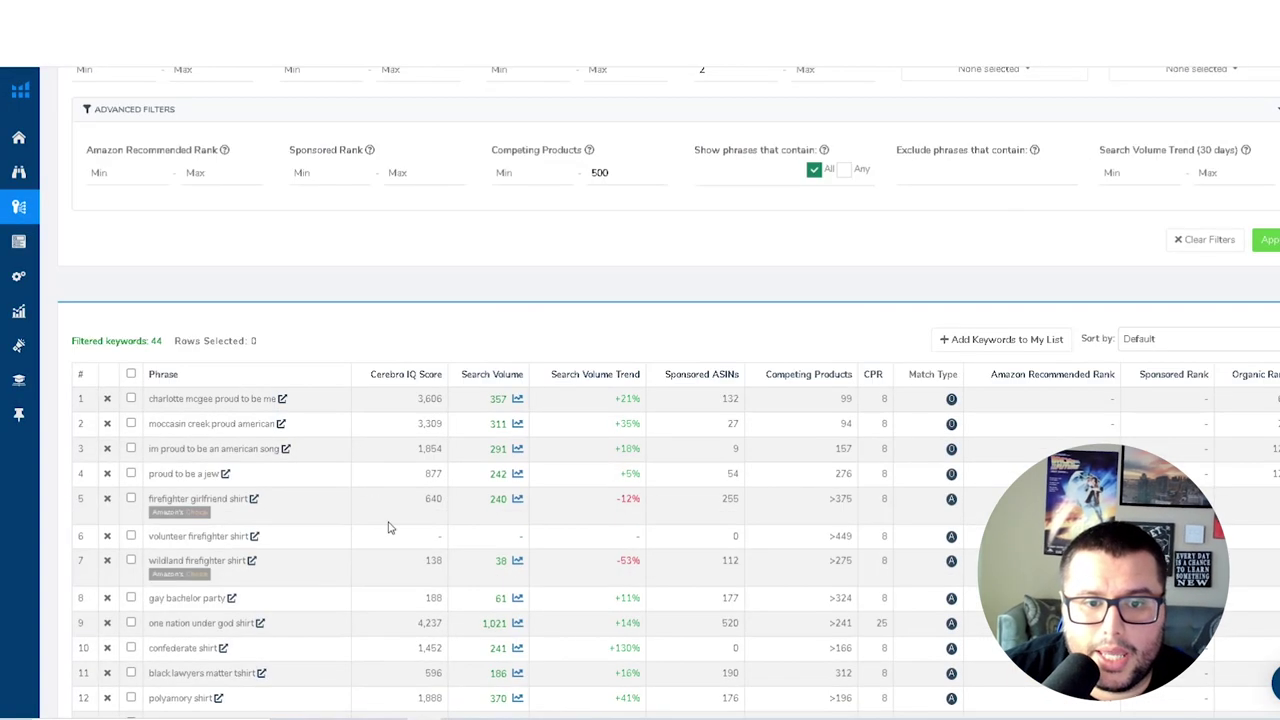
scroll(379, 521, down, 1)
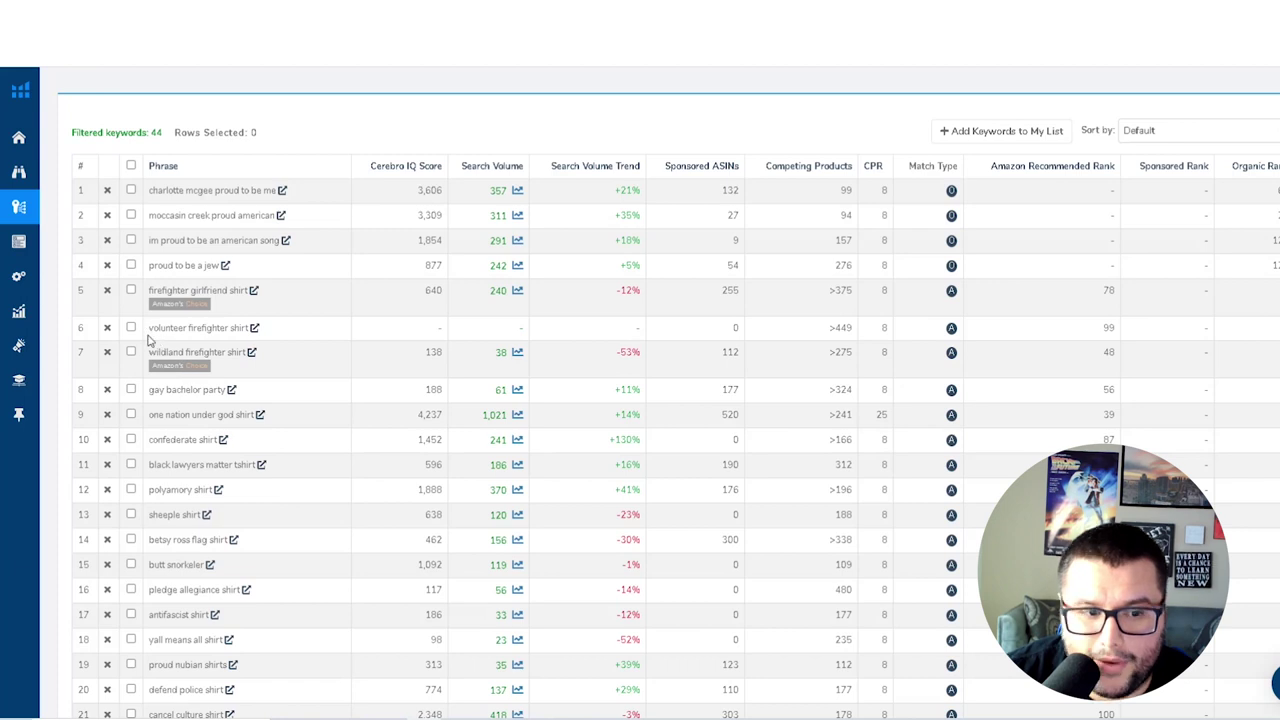
mouse_move(152, 352)
mouse_down()
mouse_move(256, 358)
mouse_move(145, 360)
mouse_up()
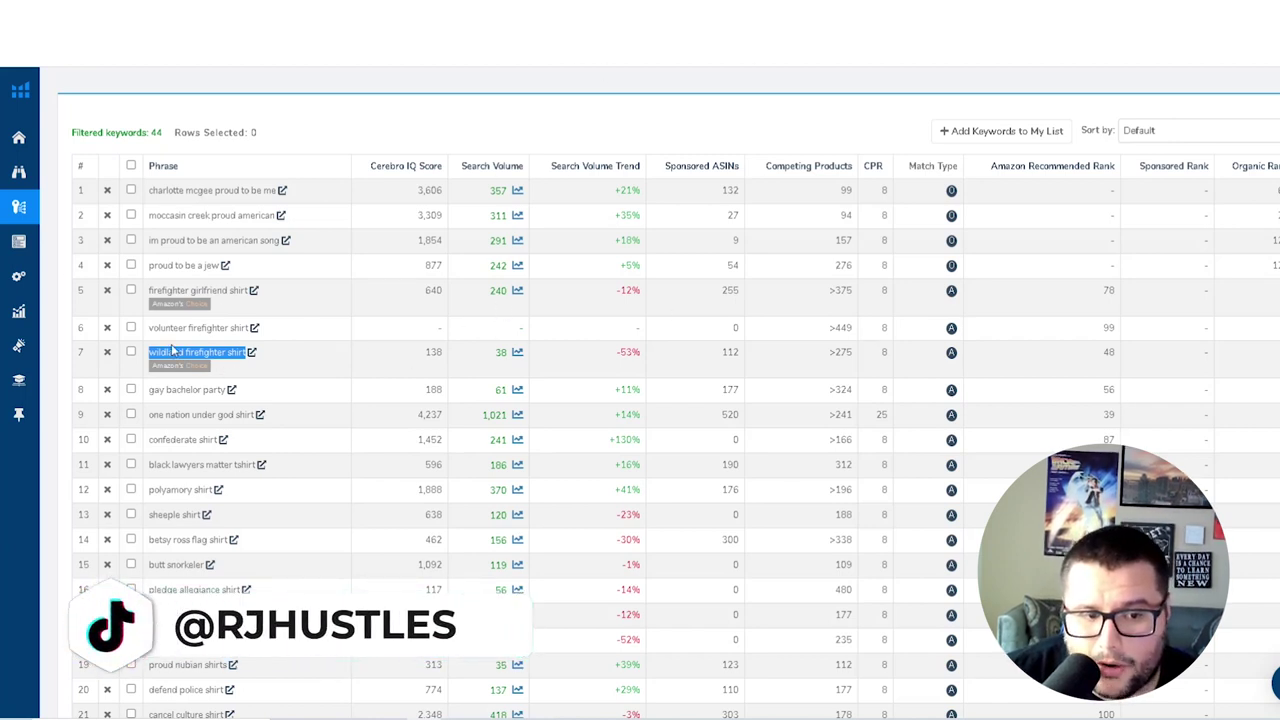
drag(150, 328, 250, 328)
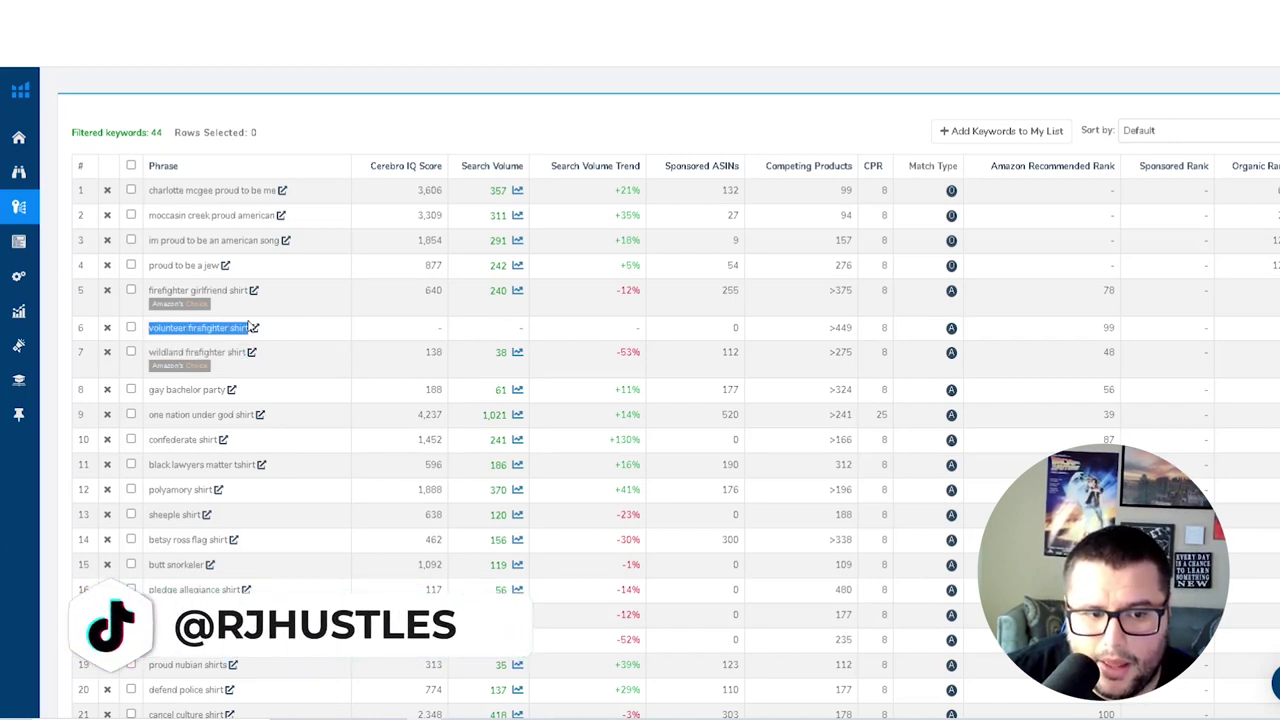